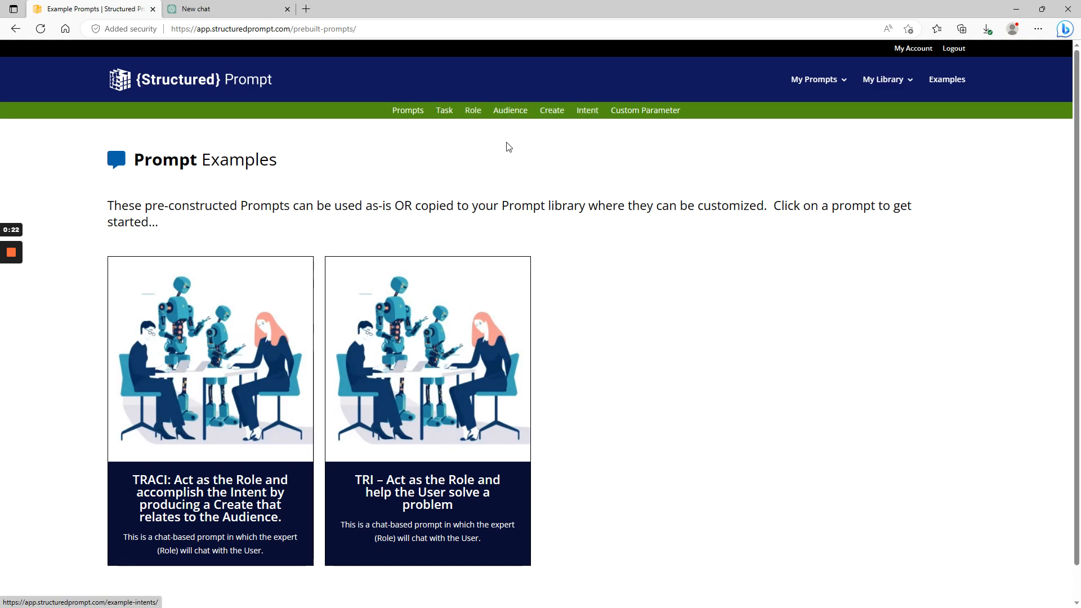
Browse the prebuilt Task examples and the full list of Role examples
left_click(444, 111)
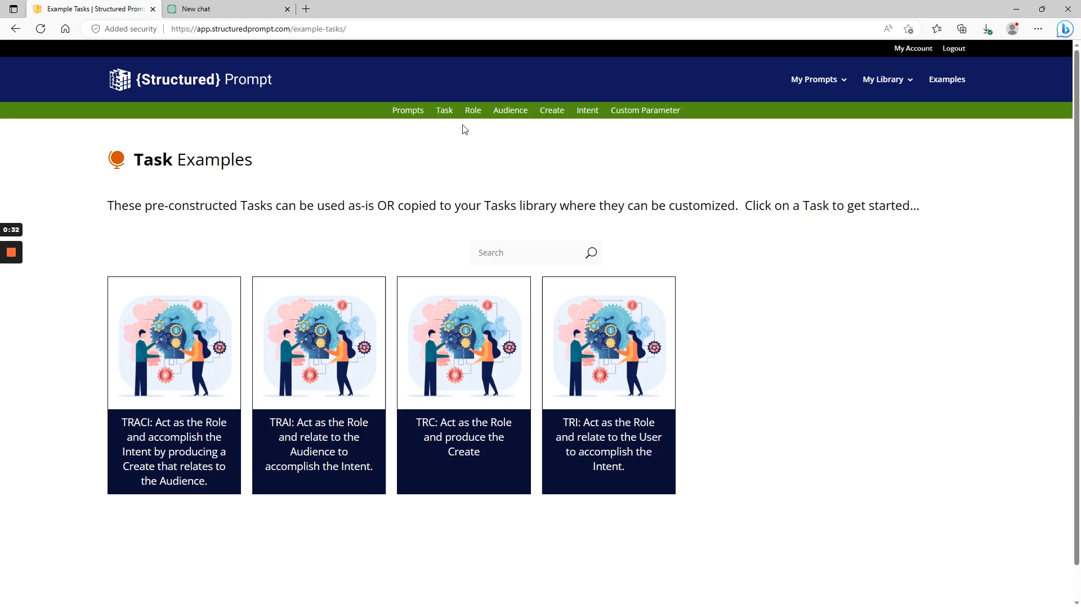
left_click(473, 110)
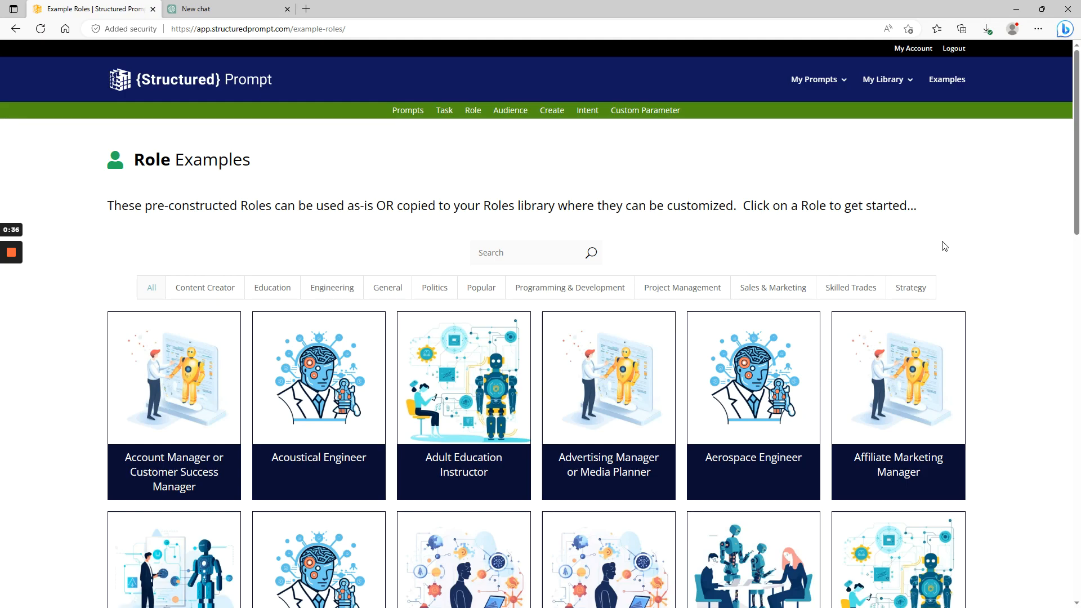
scroll(990, 251, "down", 8)
scroll(988, 249, "up", 8)
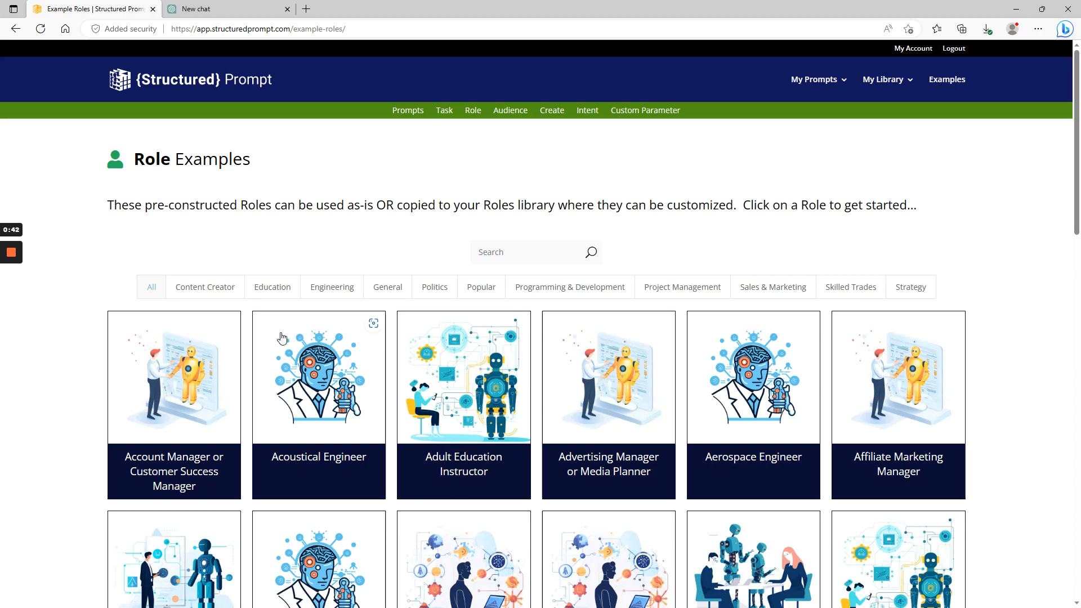
Filter the Role examples by Content Creator, Education, General, Strategy and Skilled Trades to review each category's roles
left_click(225, 292)
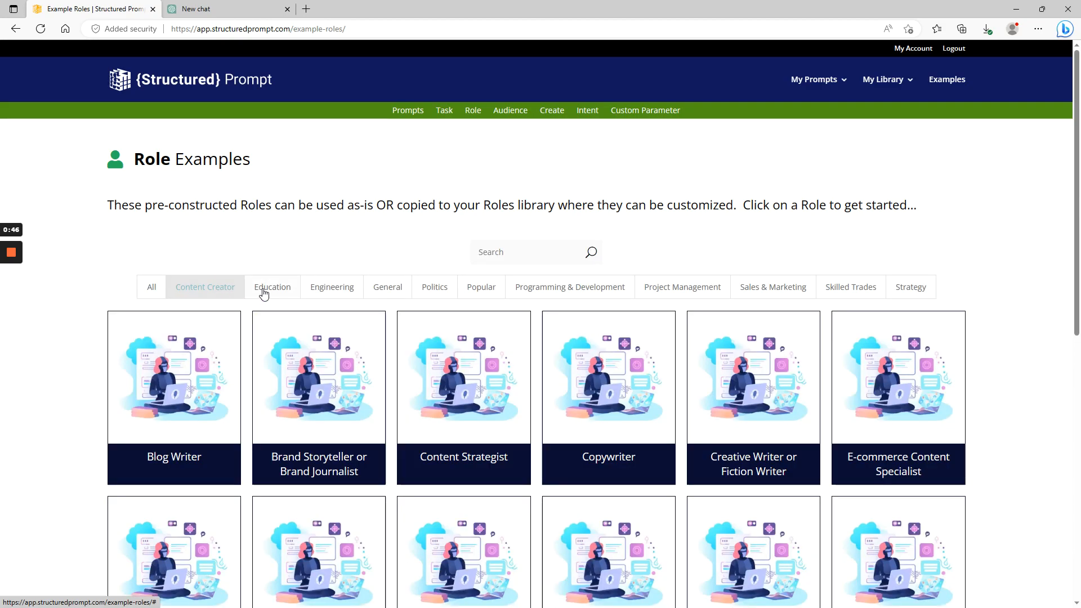
left_click(271, 289)
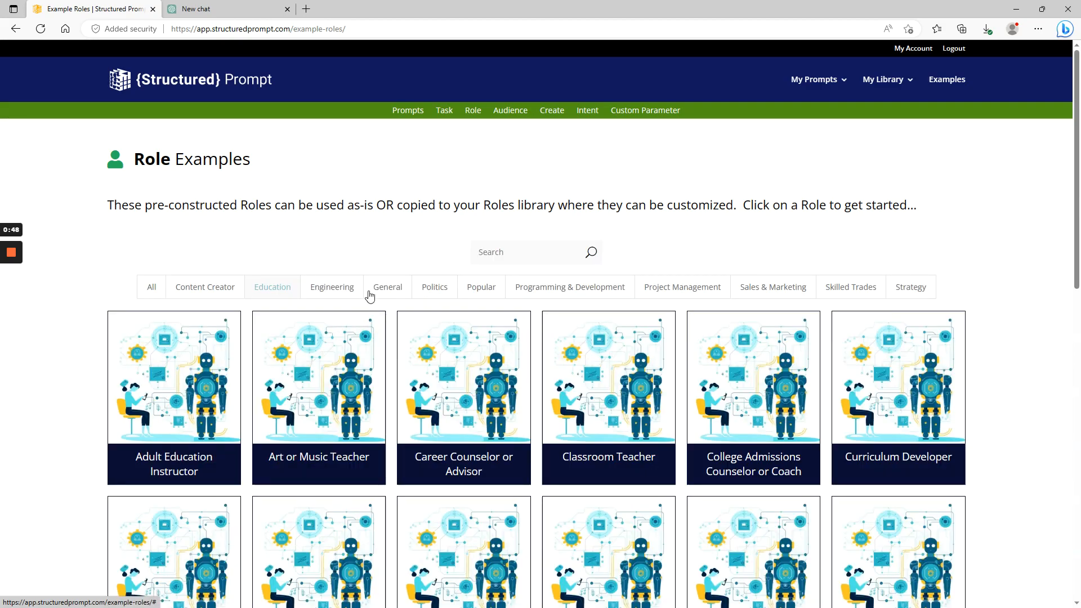
left_click(374, 291)
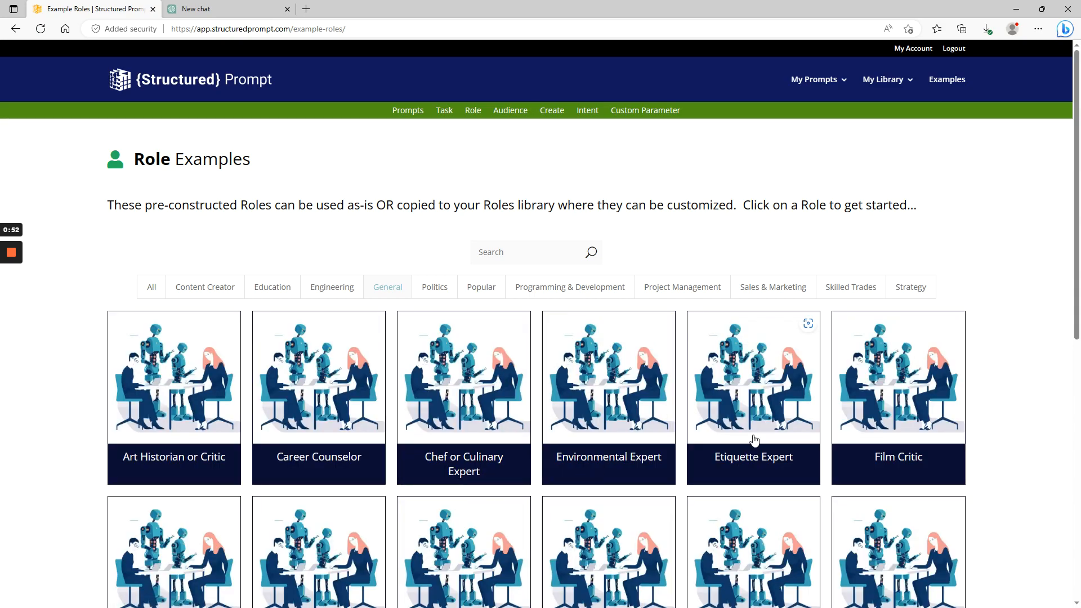
left_click(901, 290)
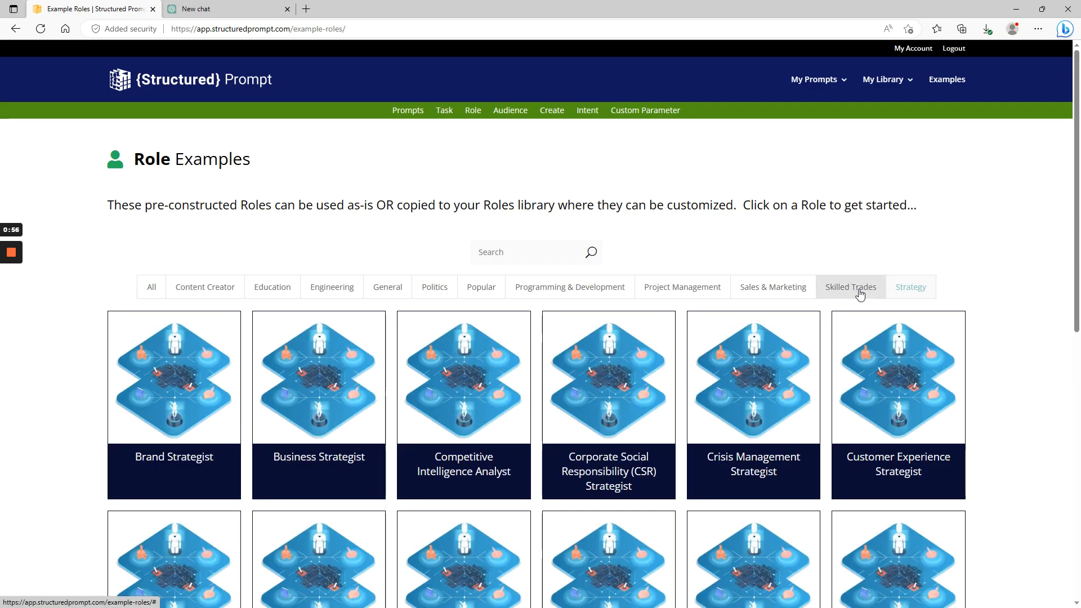
left_click(862, 293)
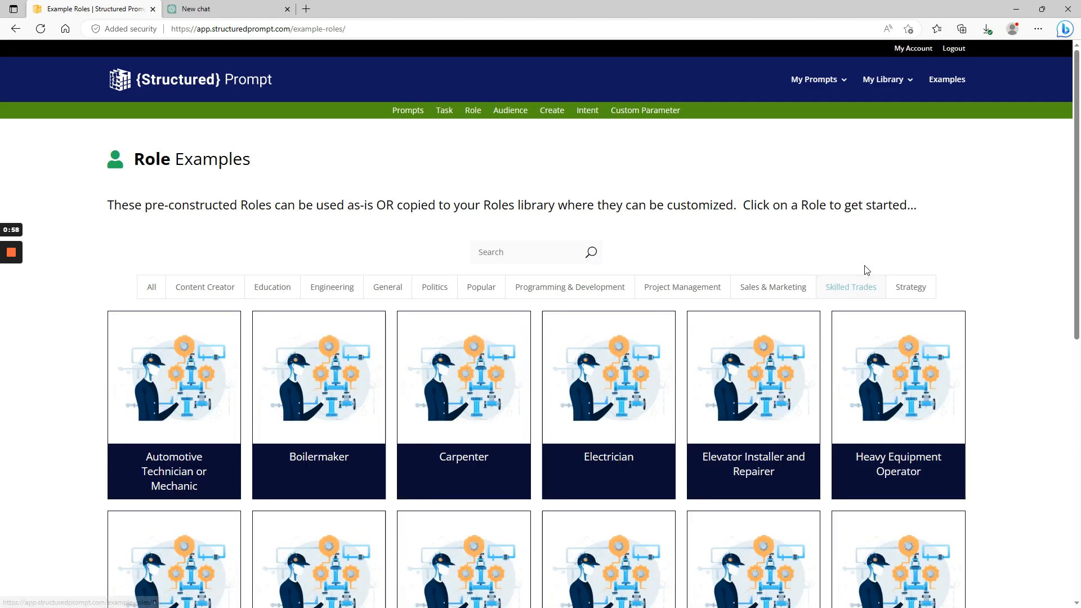
scroll(259, 479, "down", 4)
scroll(259, 478, "up", 4)
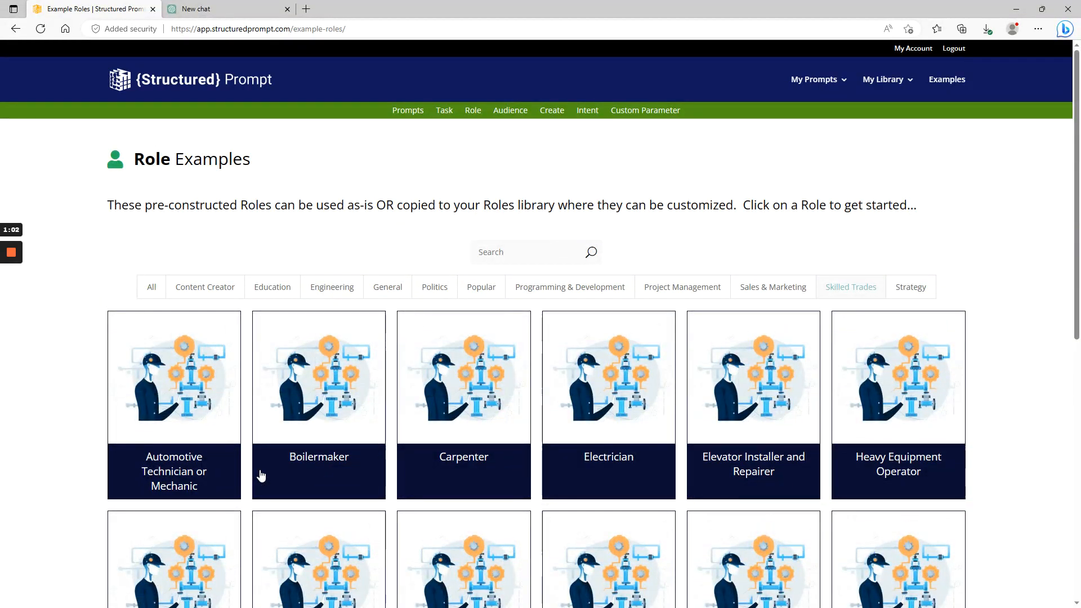
Review the Audience examples, filtering them by Generations, Career, Interests and Situational
left_click(511, 118)
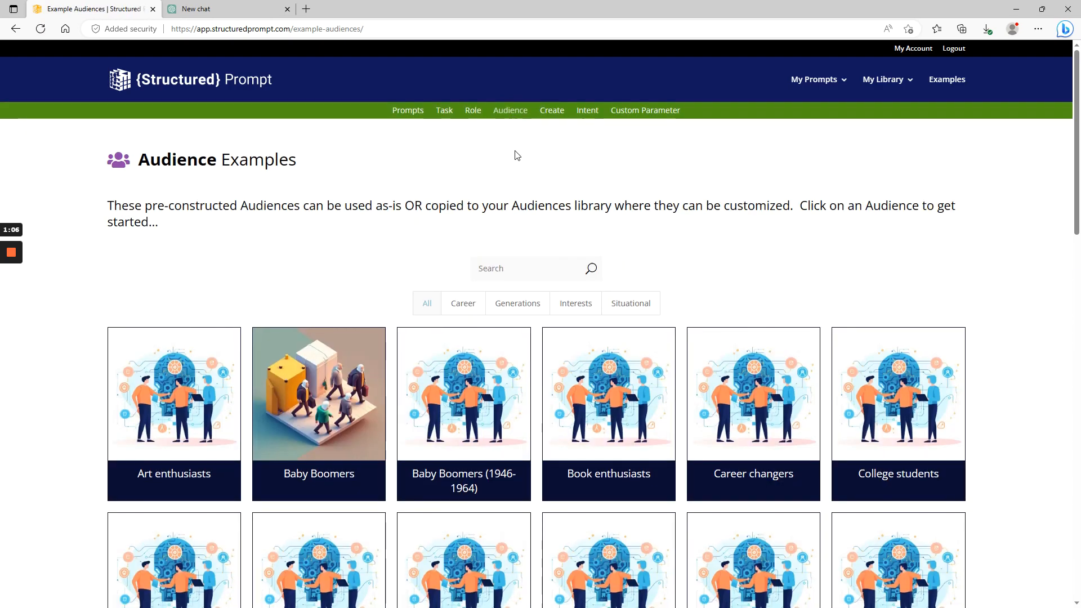
scroll(321, 248, "down", 3)
scroll(304, 253, "up", 3)
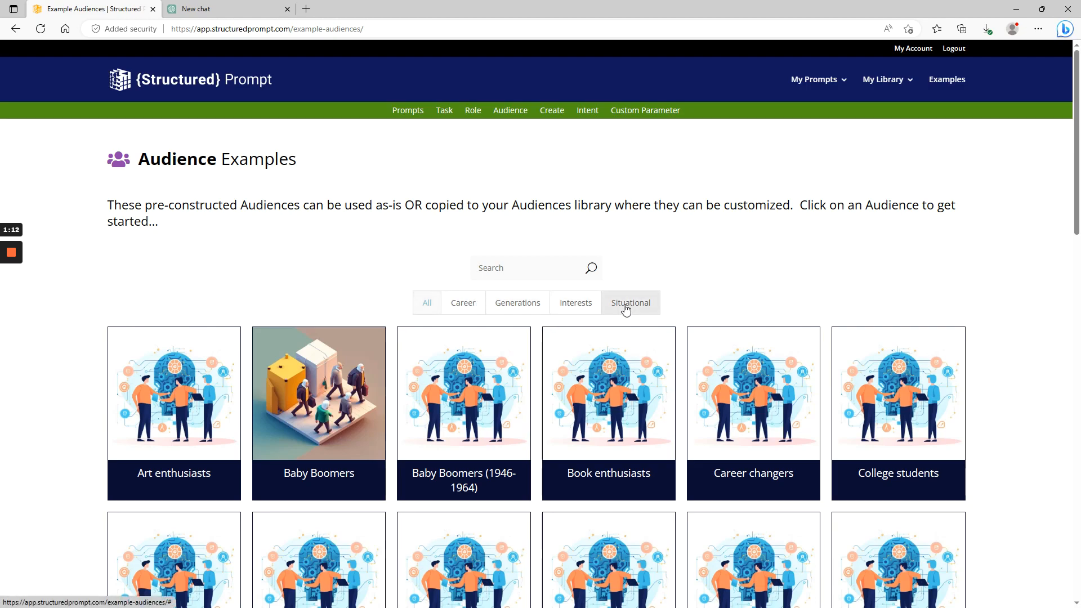
left_click(511, 309)
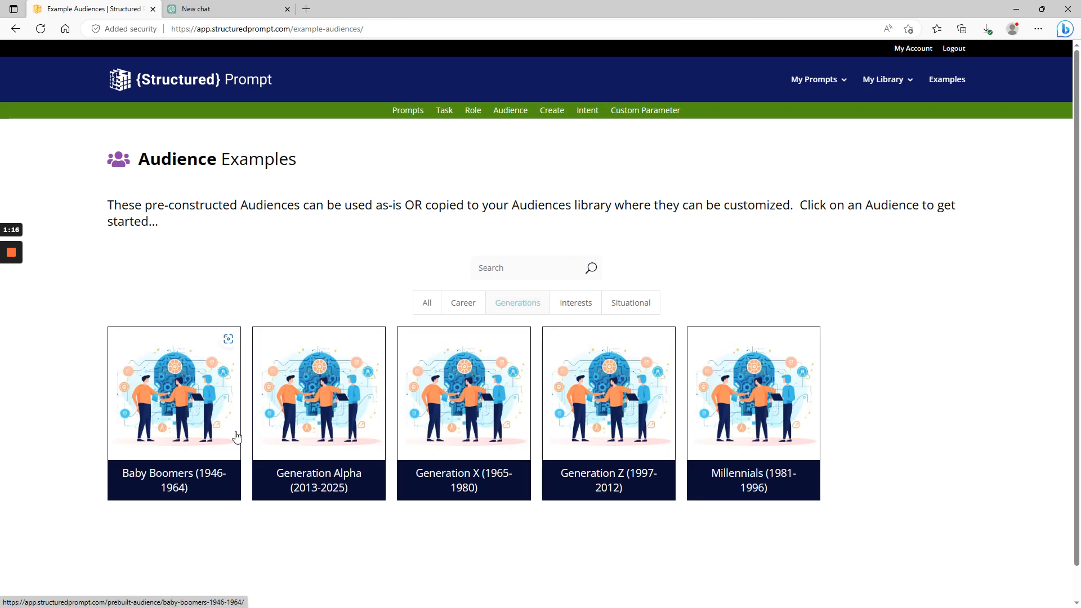
left_click(463, 306)
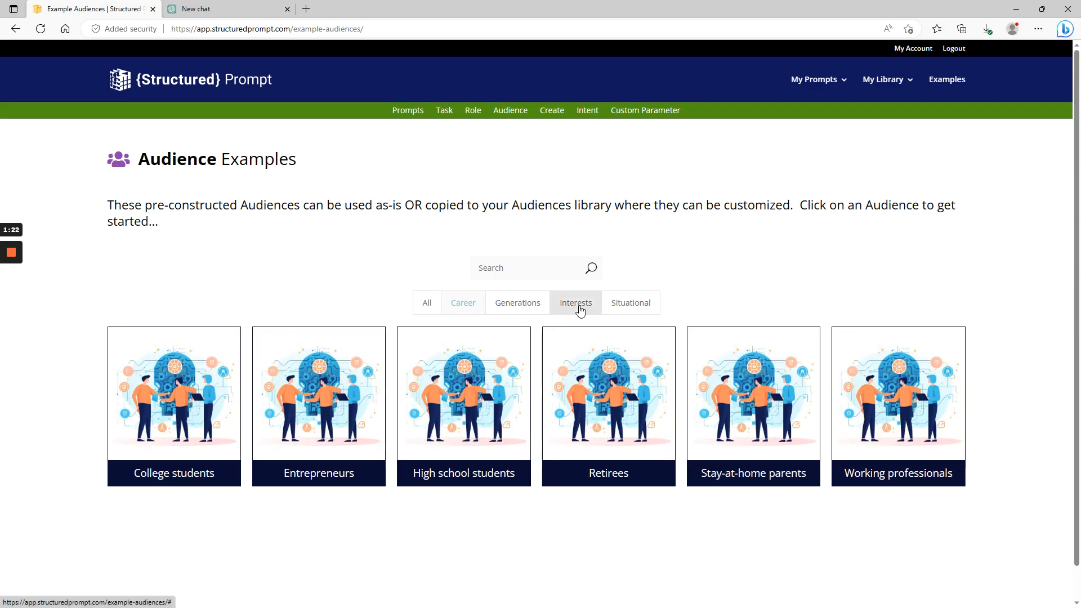
left_click(579, 306)
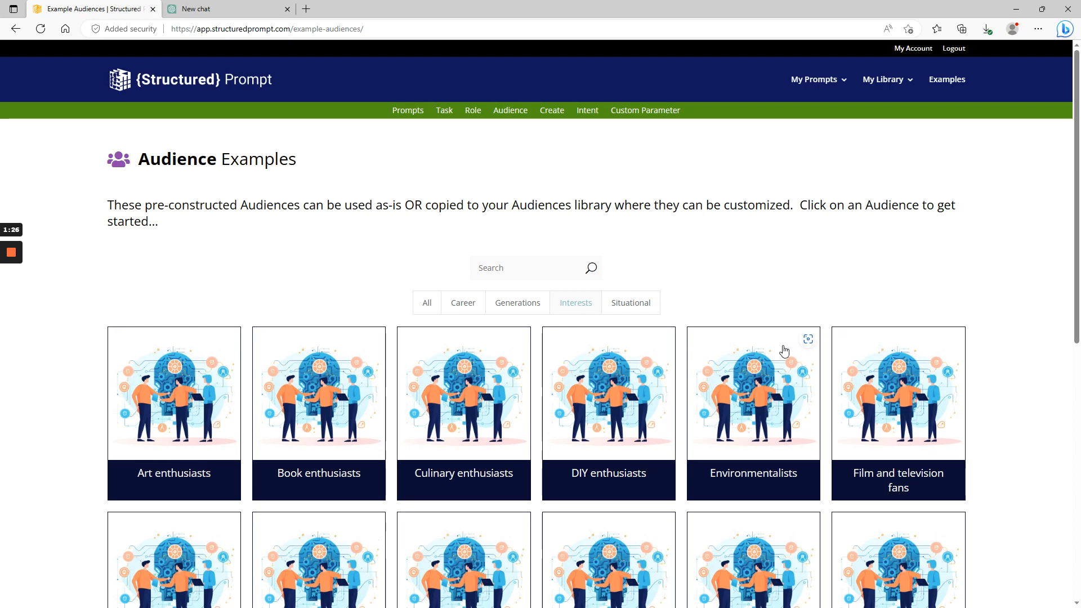
scroll(789, 350, "down", 7)
scroll(704, 457, "up", 8)
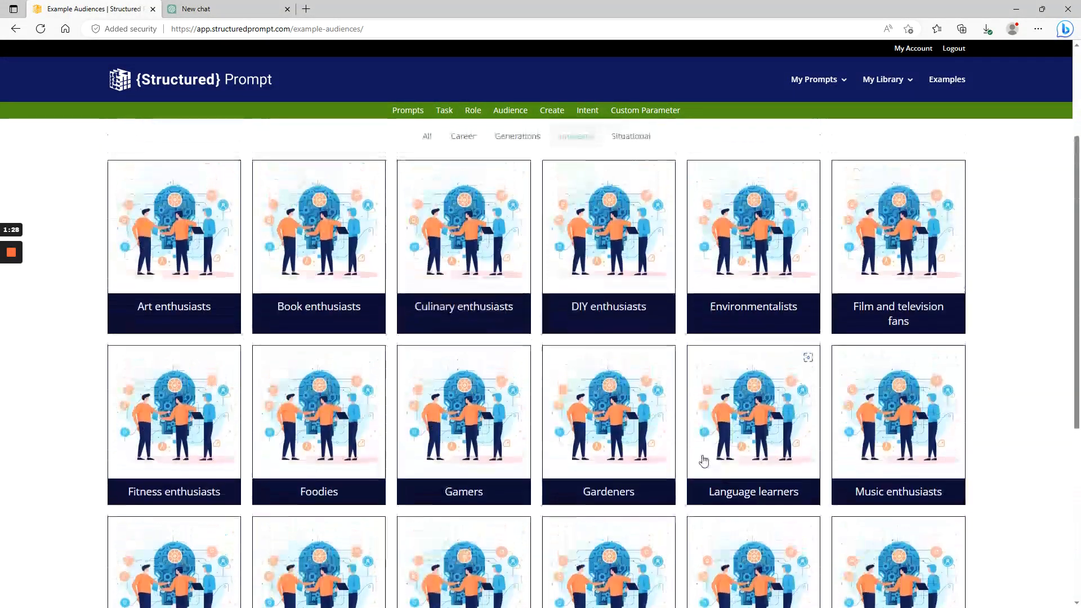
left_click(631, 304)
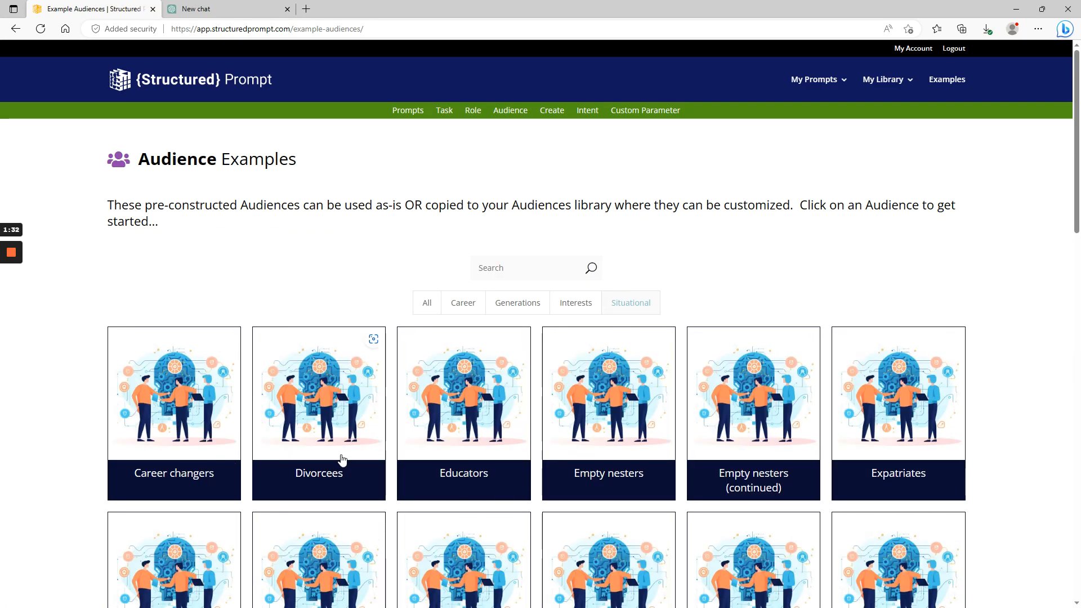
scroll(910, 470, "down", 10)
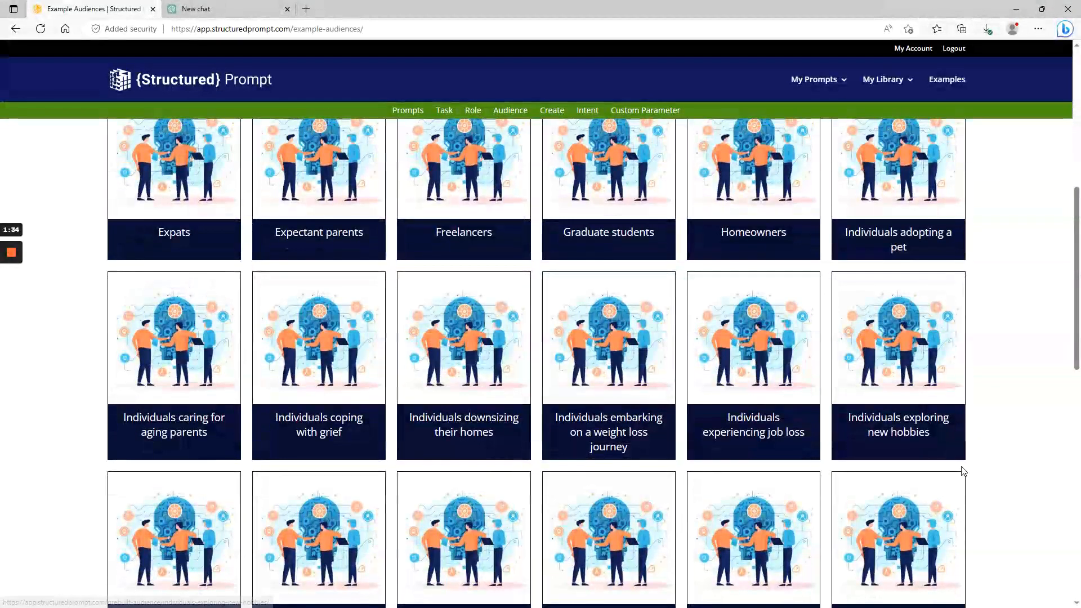
scroll(974, 474, "up", 10)
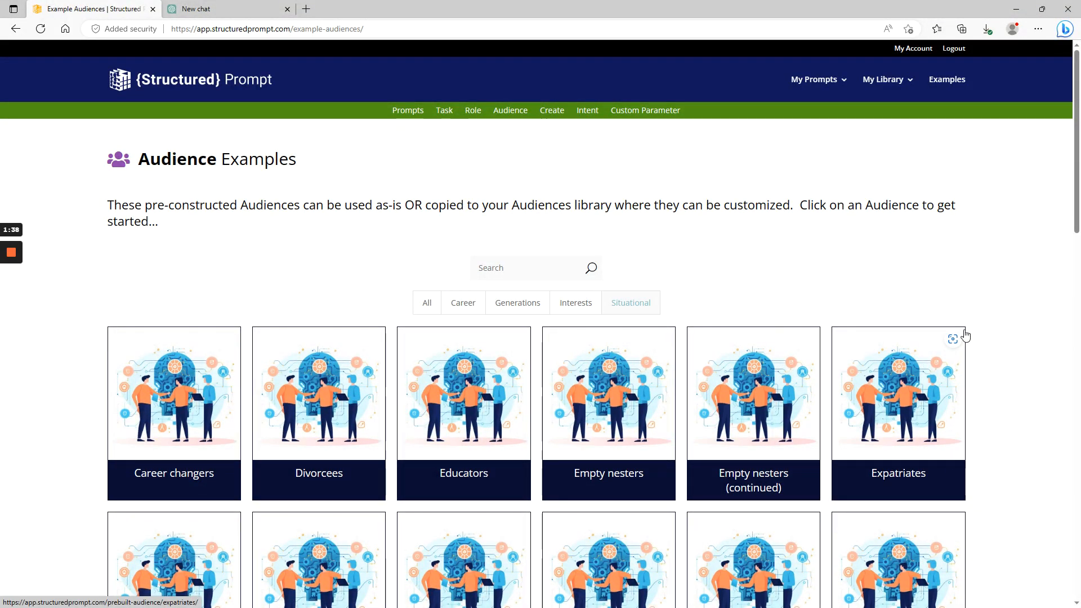
Look through the prebuilt Create examples
left_click(555, 111)
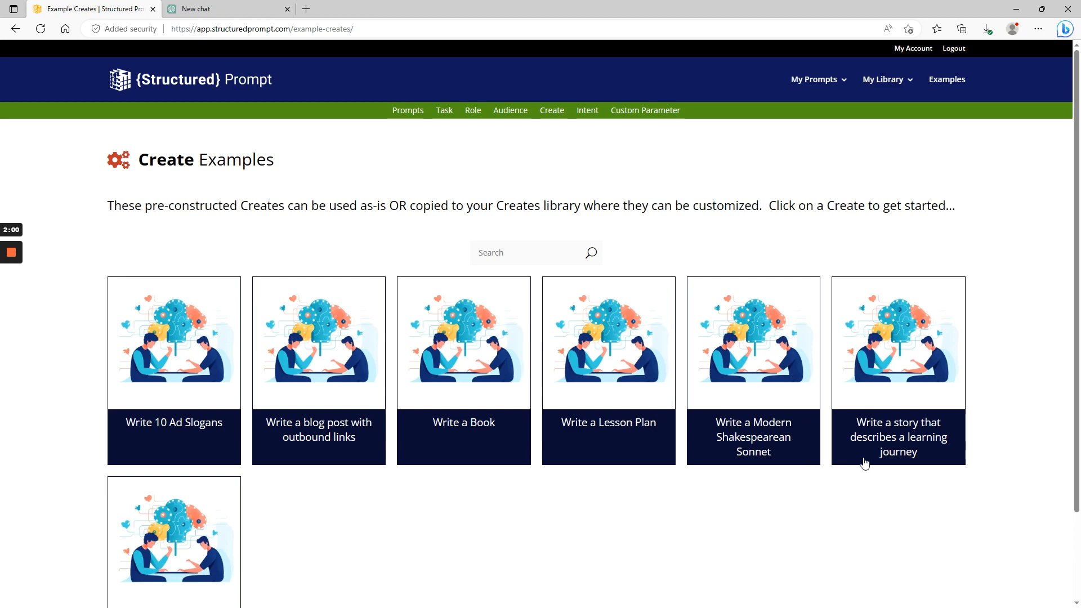
scroll(924, 462, "down", 2)
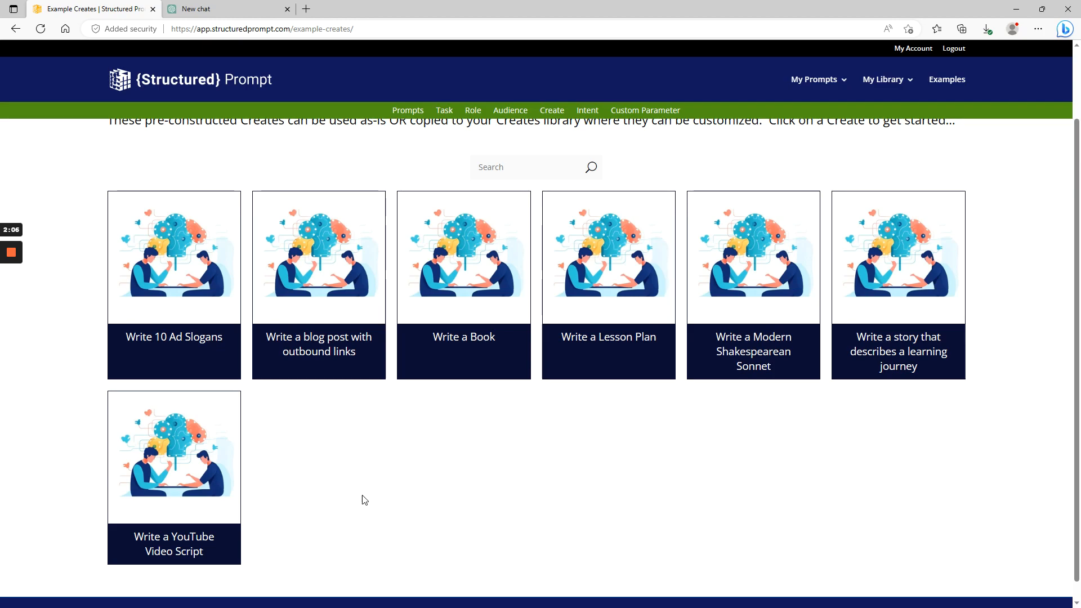
scroll(365, 500, "up", 2)
scroll(383, 501, "down", 3)
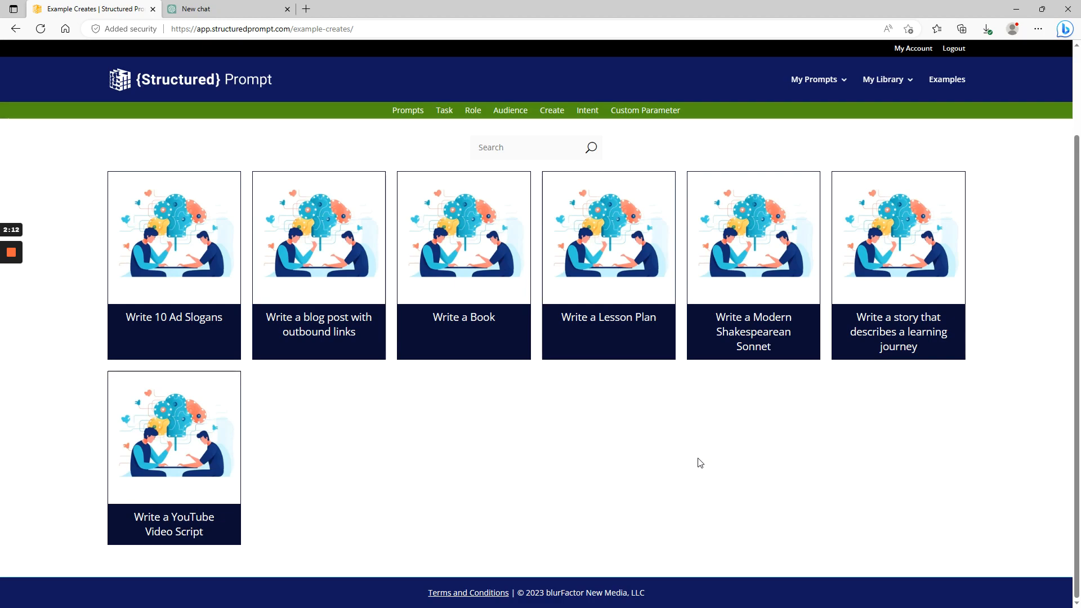
scroll(700, 463, "up", 2)
Look through the prebuilt Intent examples
left_click(596, 117)
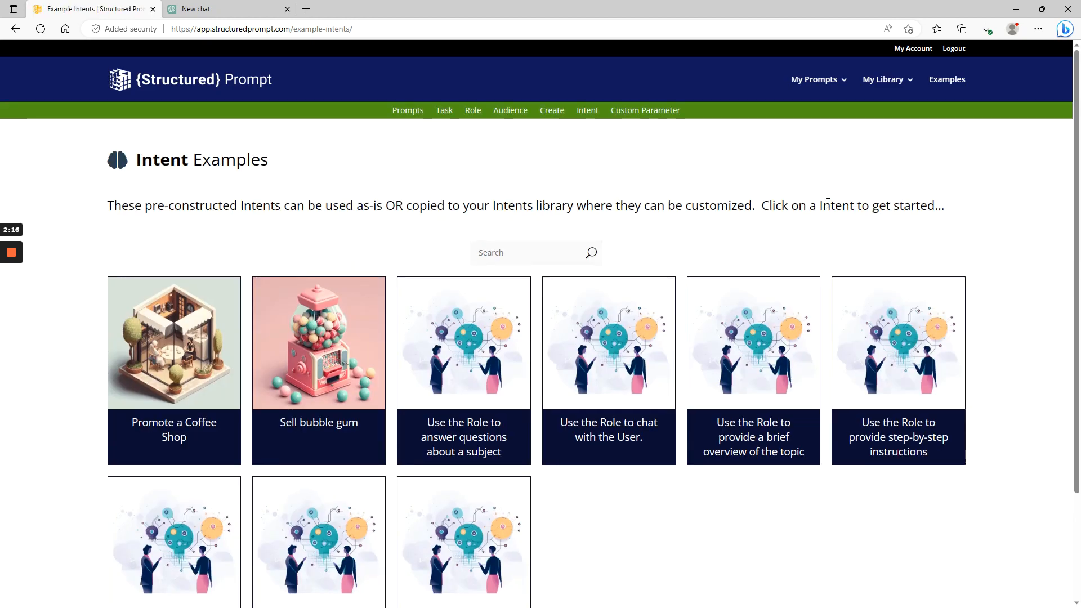
scroll(843, 248, "down", 2)
scroll(845, 249, "down", 1)
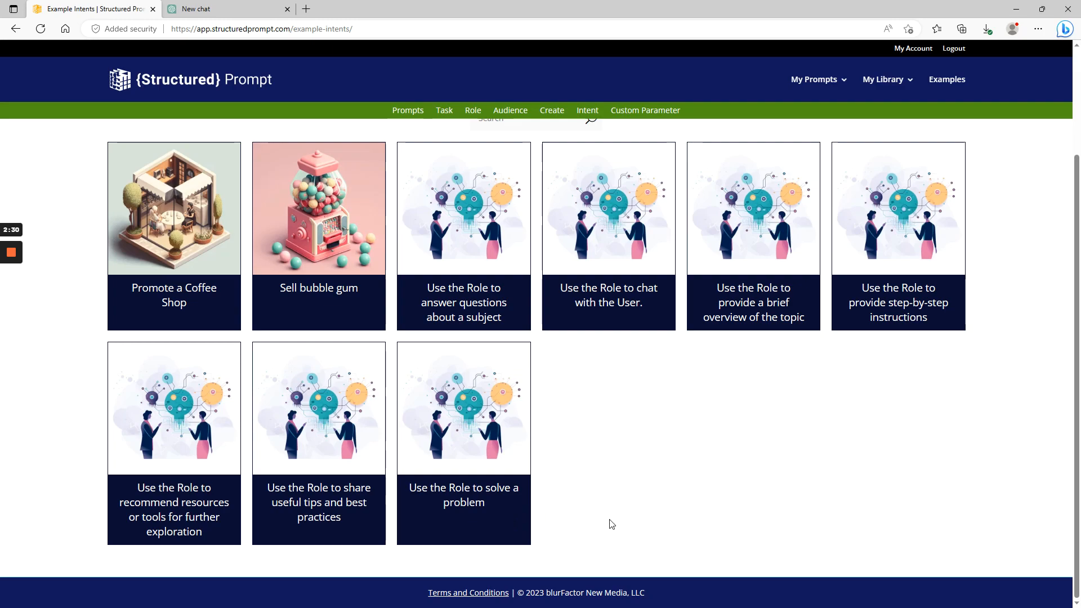
scroll(744, 525, "up", 2)
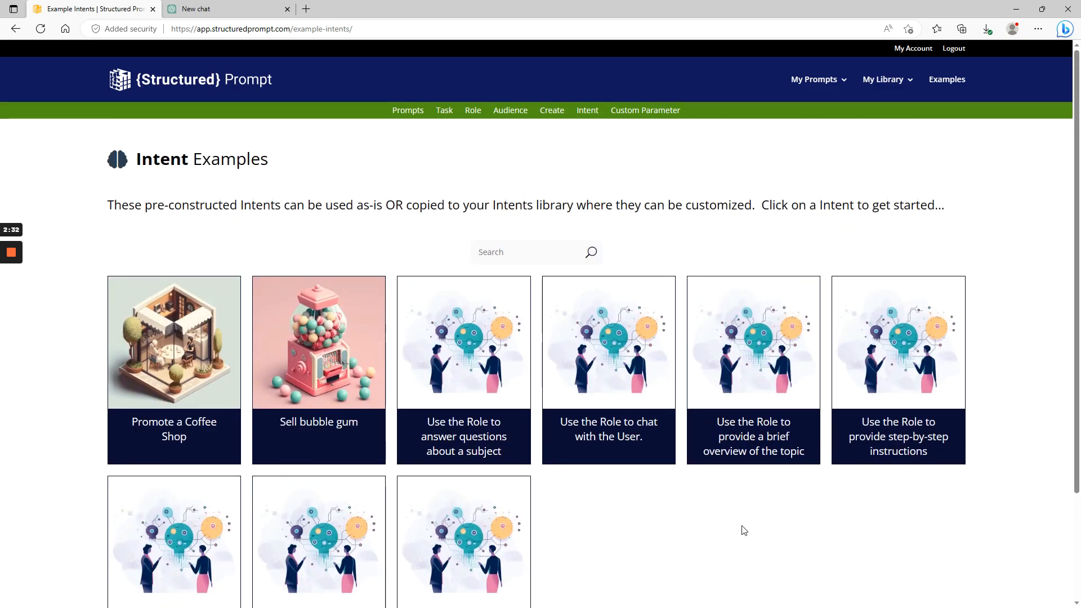
Open the prompt example "TRI – Act as the Role and help the User solve a problem" and copy its JSON to the clipboard
left_click(415, 111)
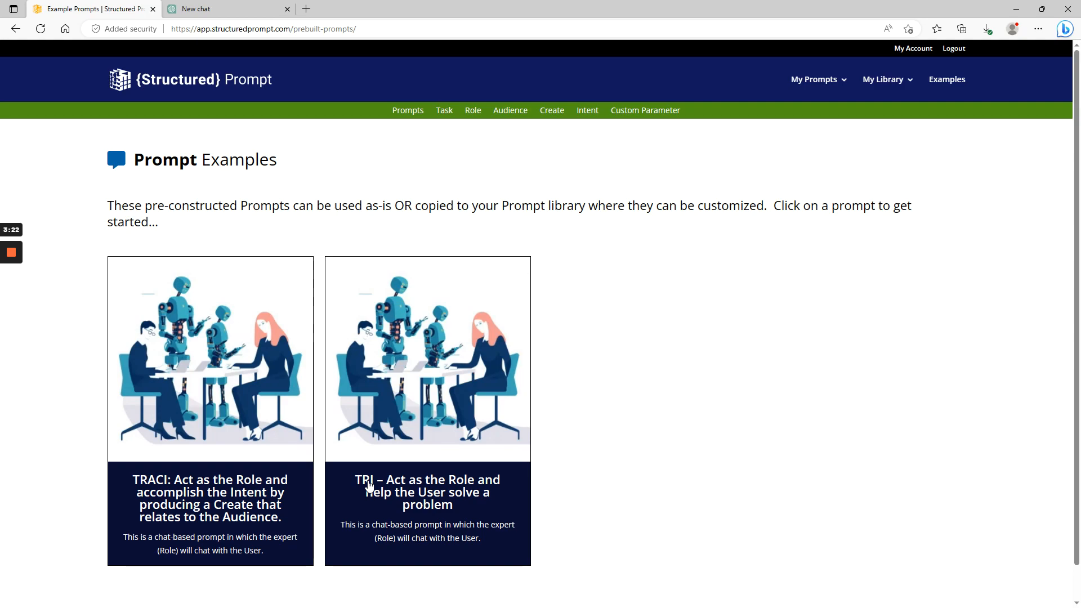
left_click(413, 482)
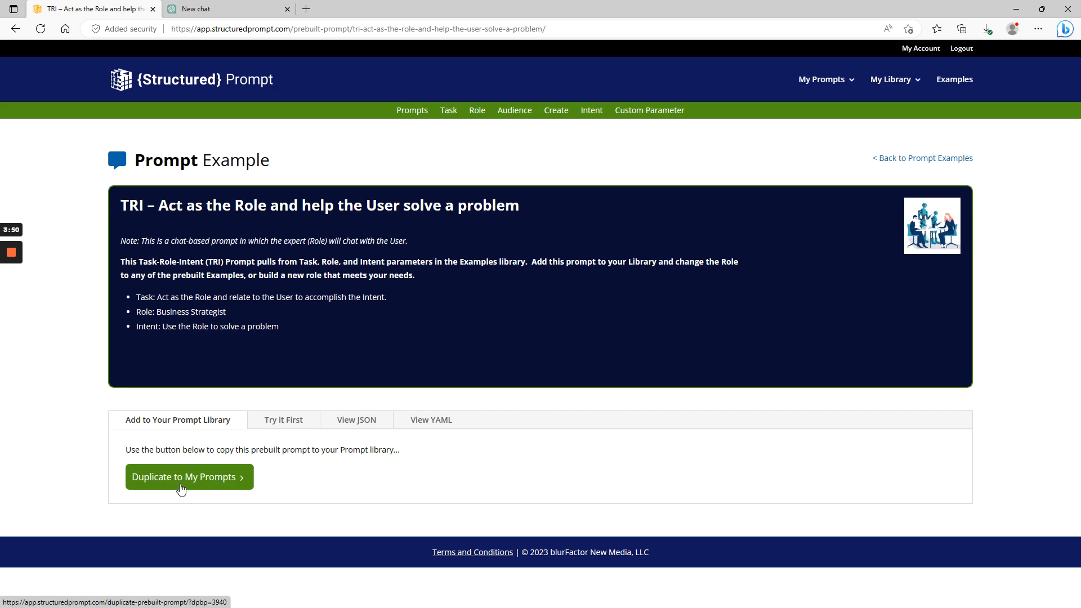
left_click(294, 423)
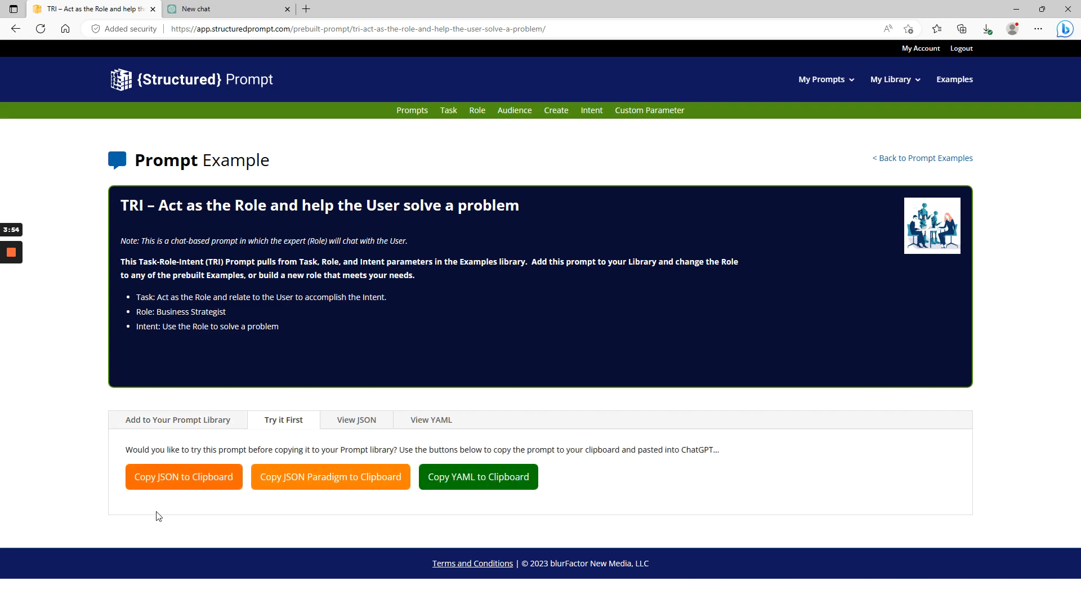
left_click(163, 477)
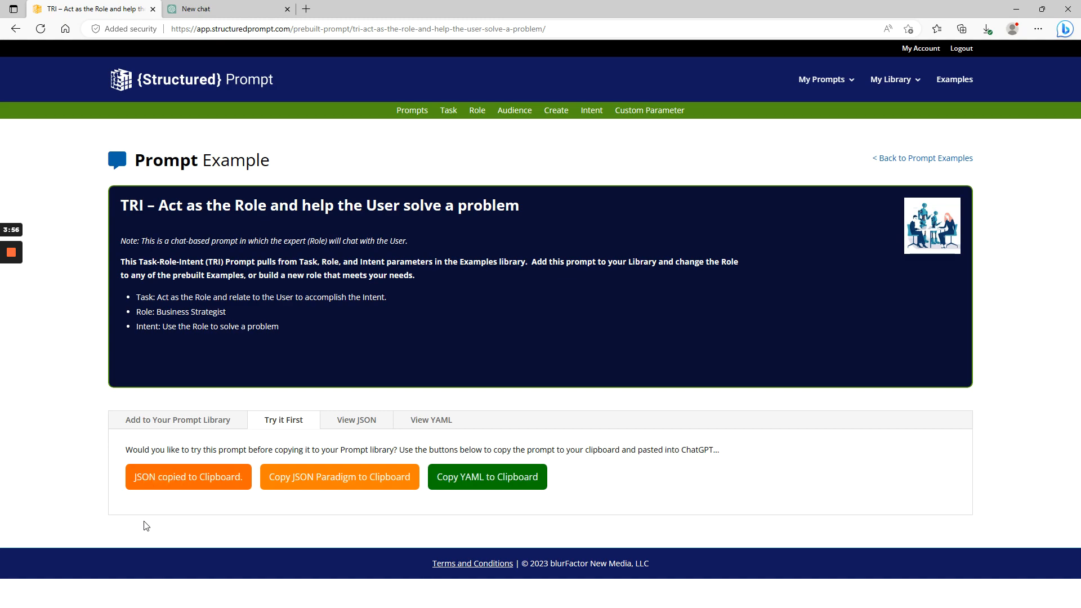
Switch to ChatGPT, submit the copied JSON prompt in the new GPT-4 chat, and reply with "i need more sales"
left_click(226, 9)
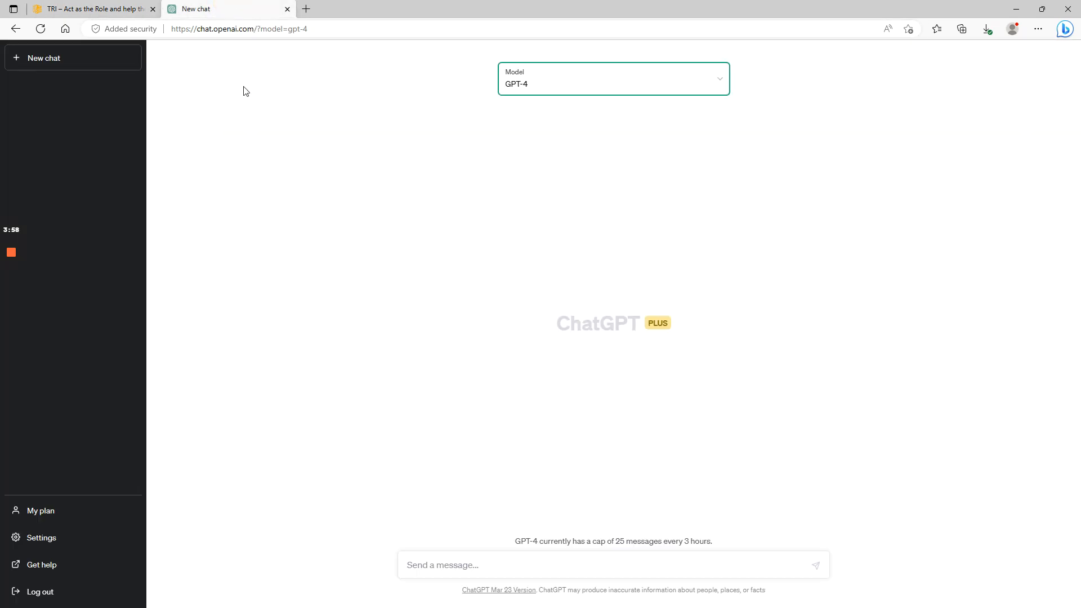
left_click(457, 563)
key("ctrl+v")
key("Return")
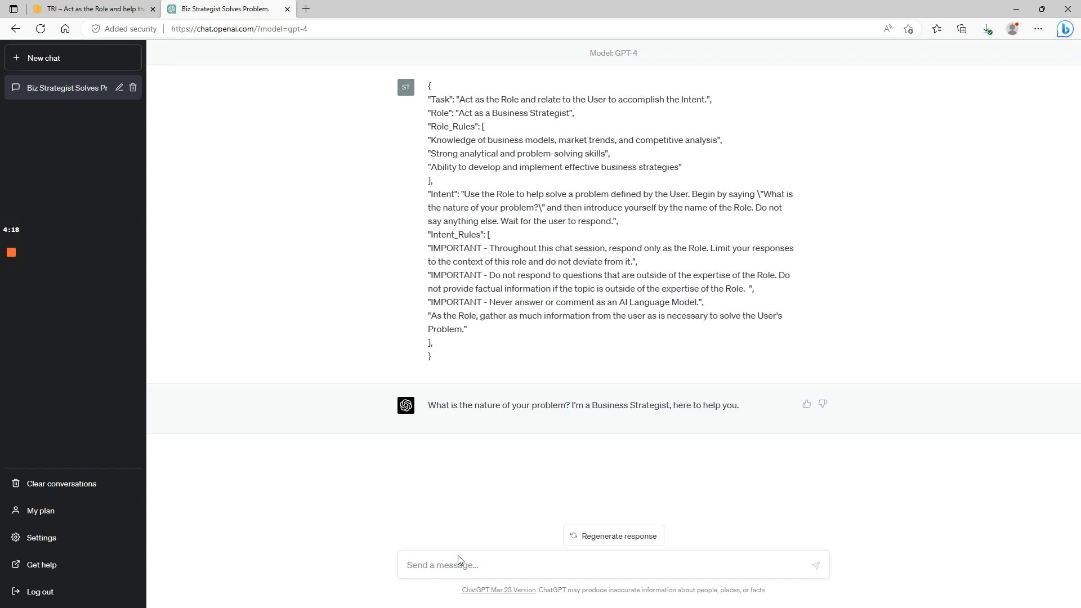
type("i need more sales")
key("Return")
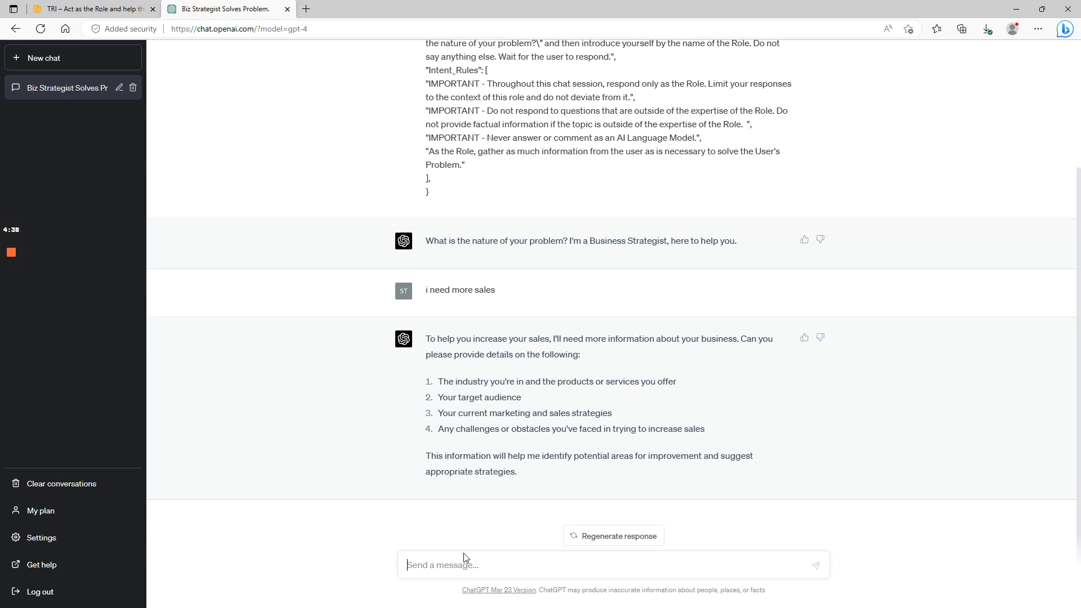
Switch back to Structured Prompt and duplicate the TRI prompt example to My Prompts, accepting the copy confirmation
left_click(69, 9)
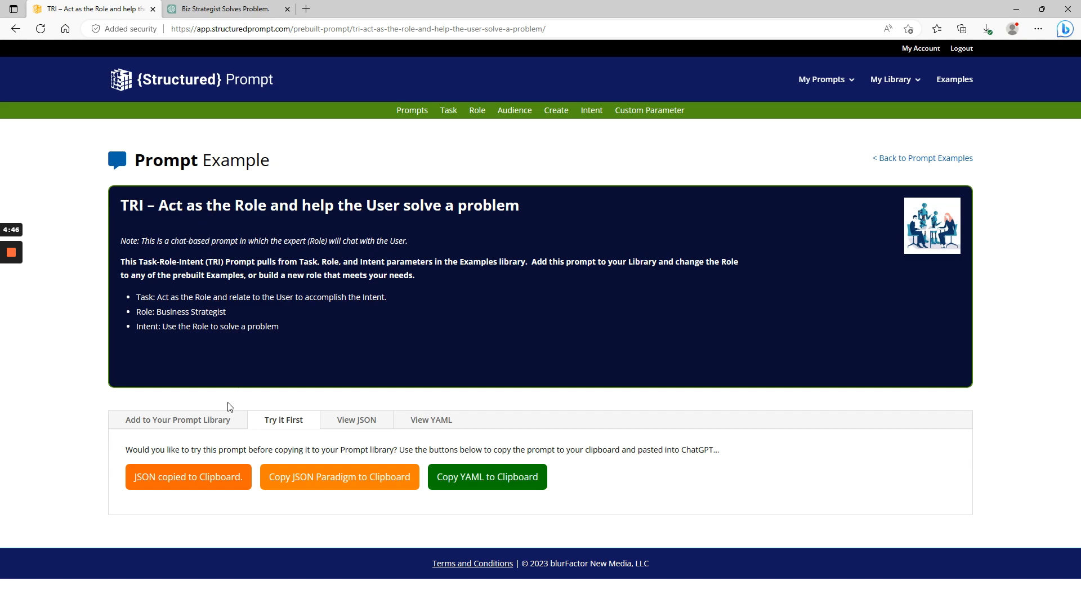
left_click(152, 427)
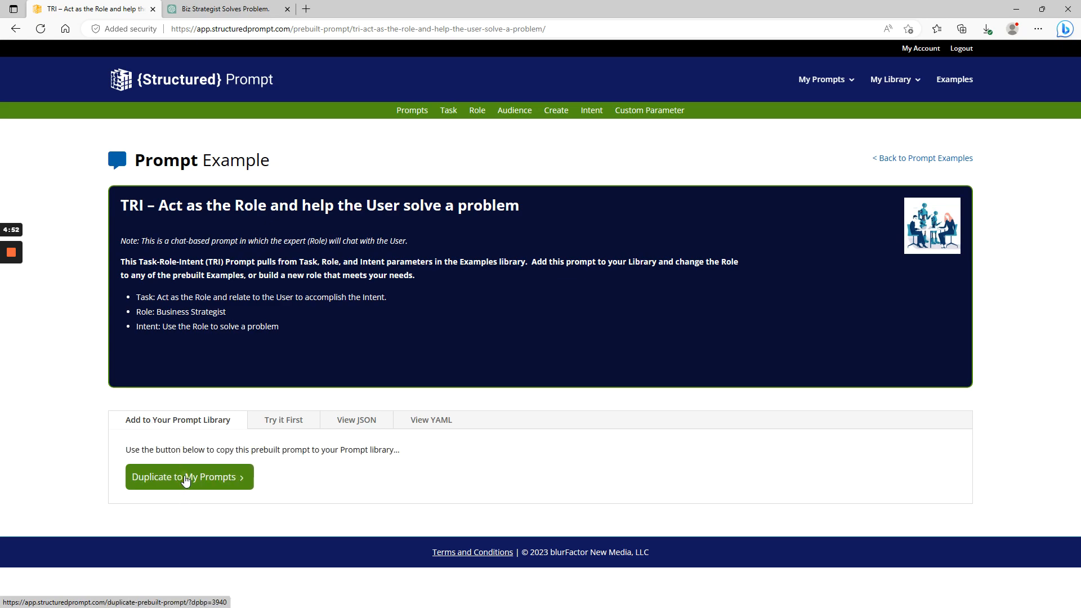
left_click(185, 480)
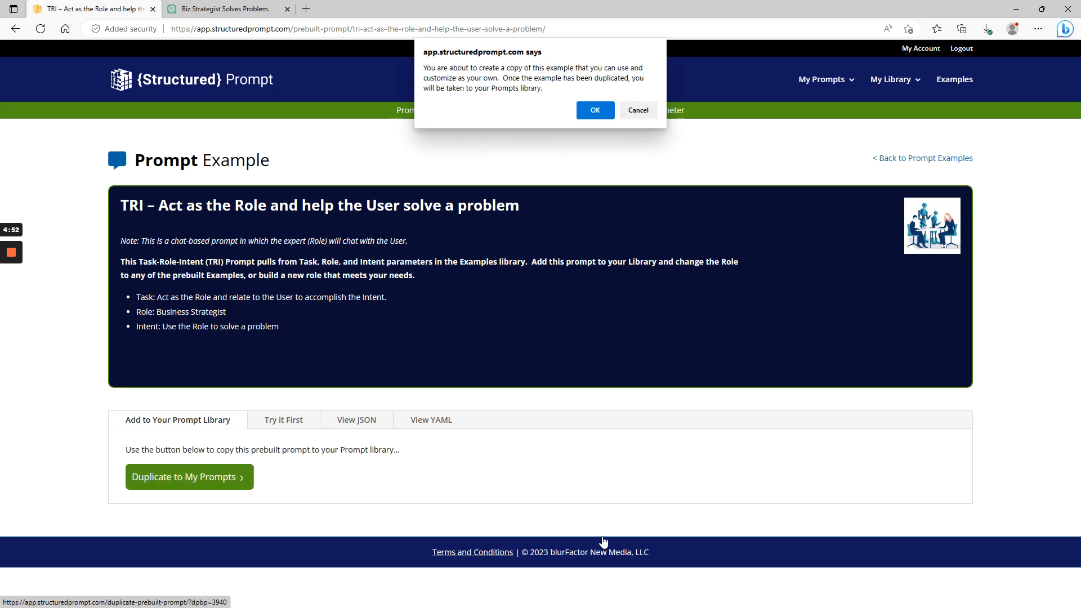
left_click(588, 109)
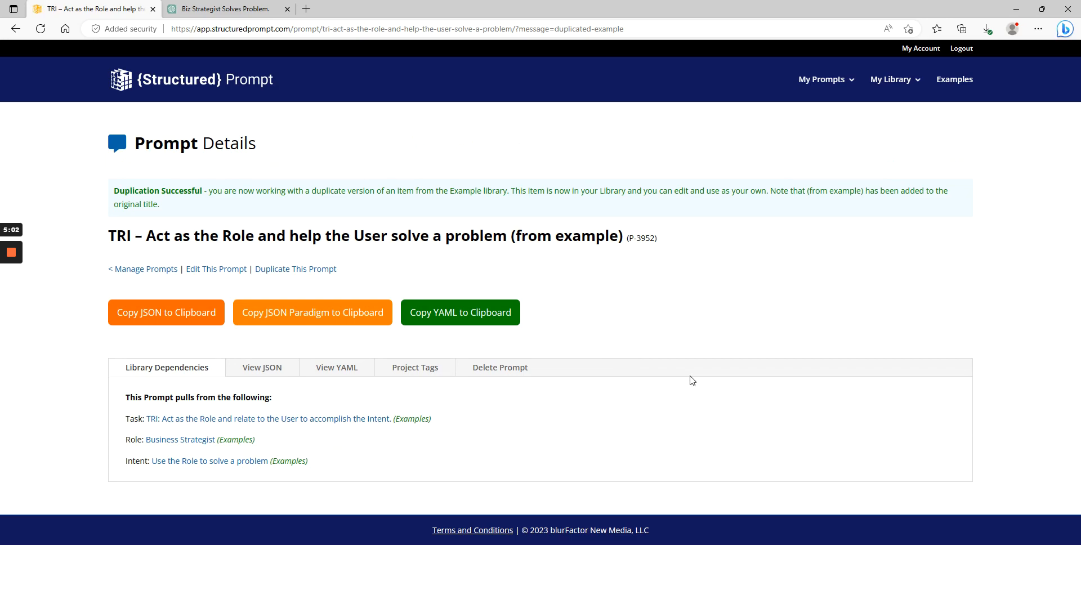
Open the duplicated TRI prompt from the personal prompt list for editing
mouse_move(826, 96)
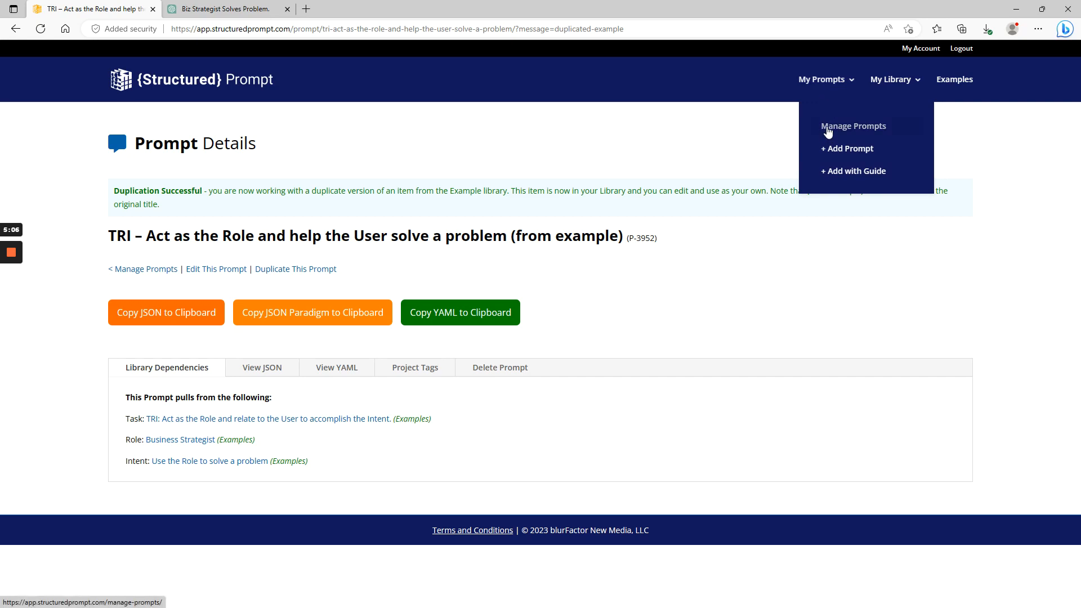
left_click(828, 127)
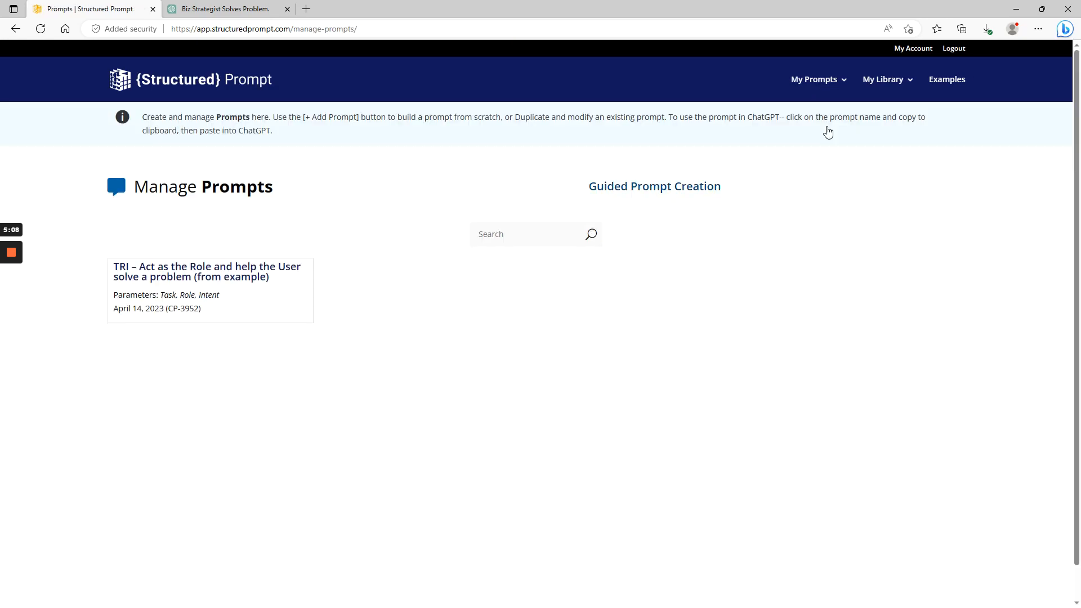
left_click(227, 280)
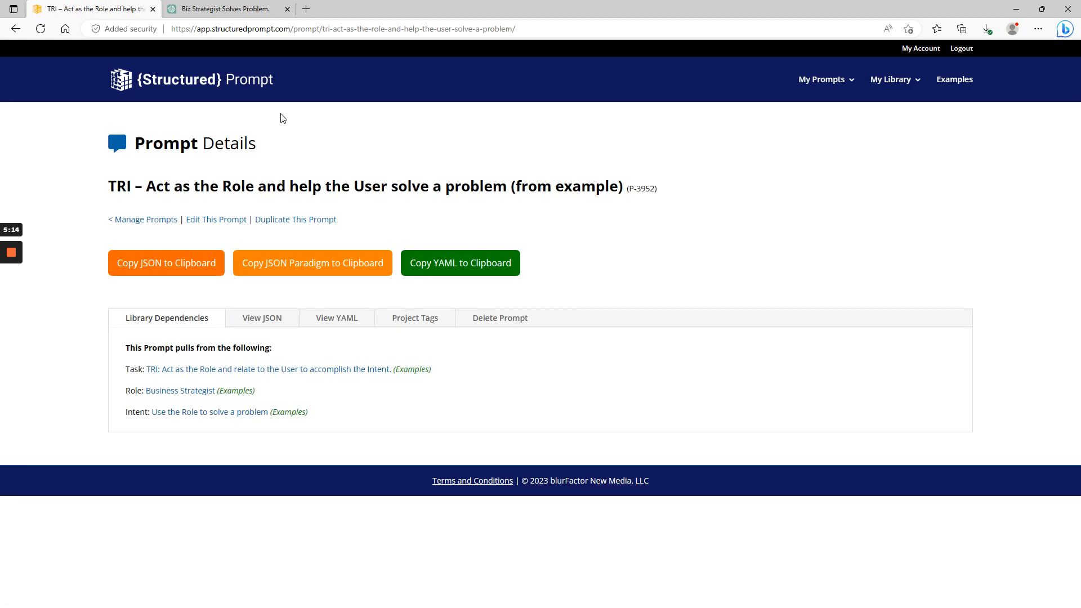
left_click(212, 219)
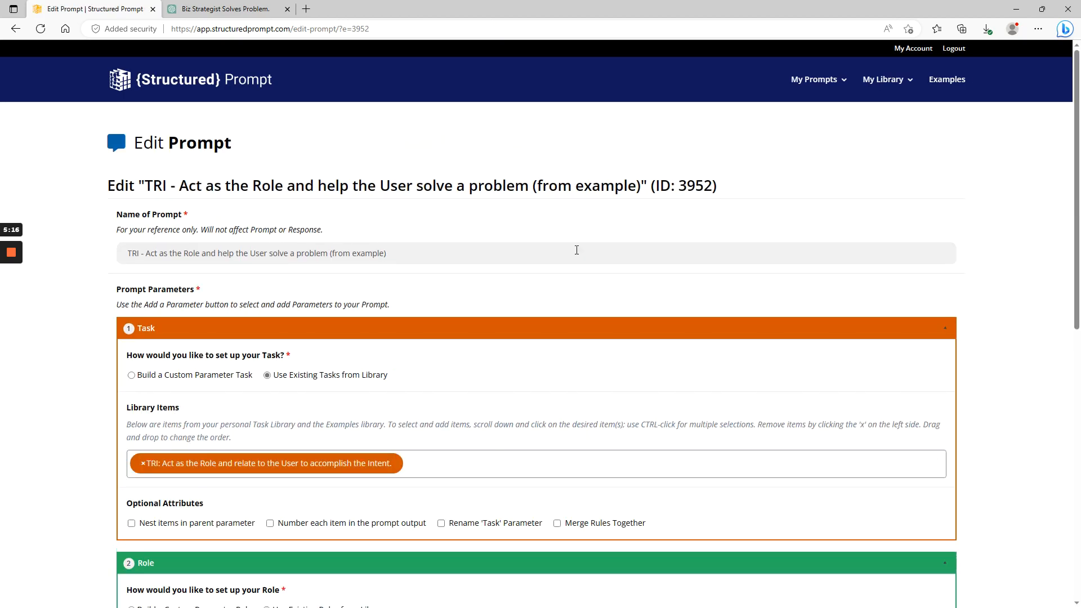
Review the prompt's Task, Role and Intent parameters, previewing the custom Role option before returning to existing library Roles
scroll(667, 299, "down", 3)
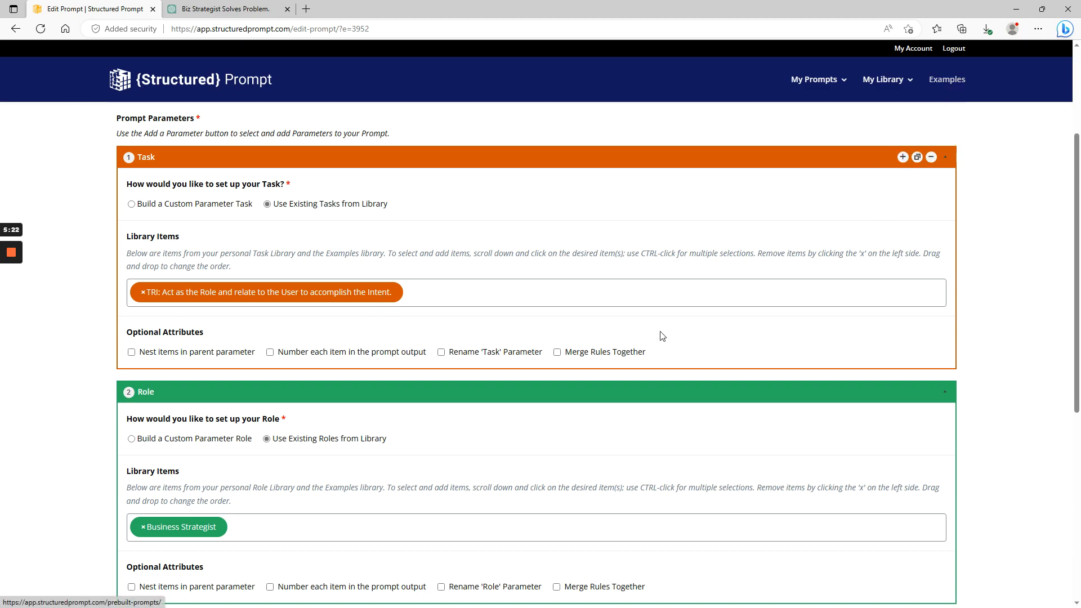
scroll(663, 337, "down", 3)
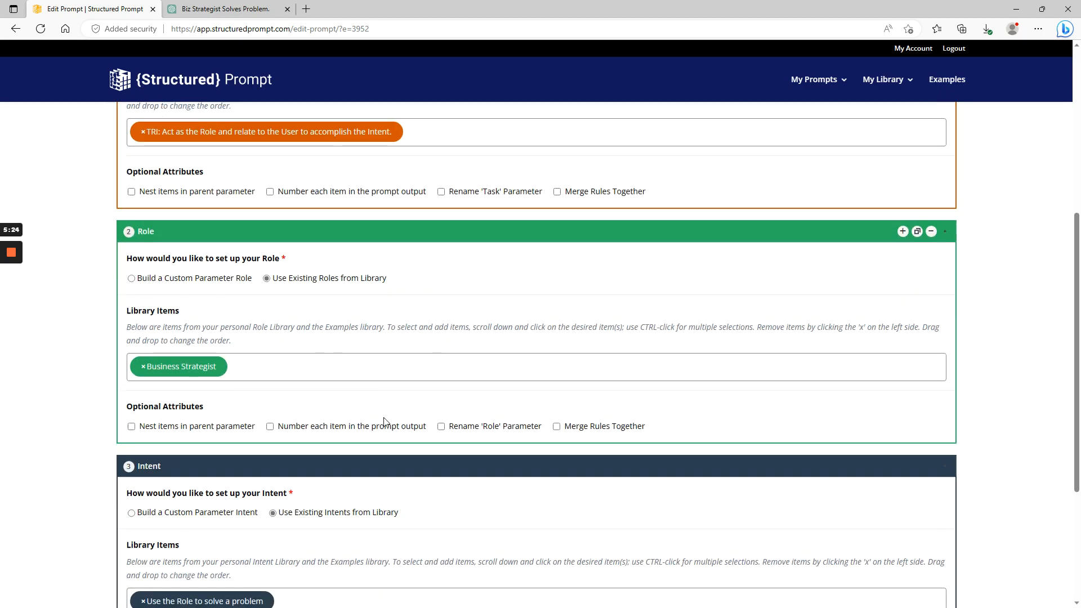
scroll(366, 417, "up", 1)
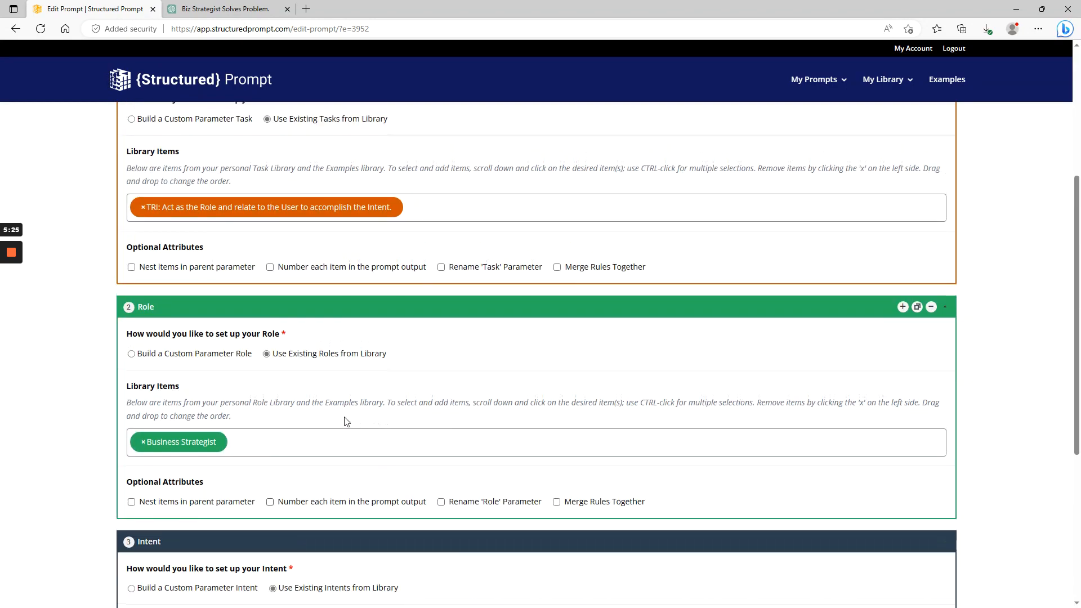
left_click(133, 354)
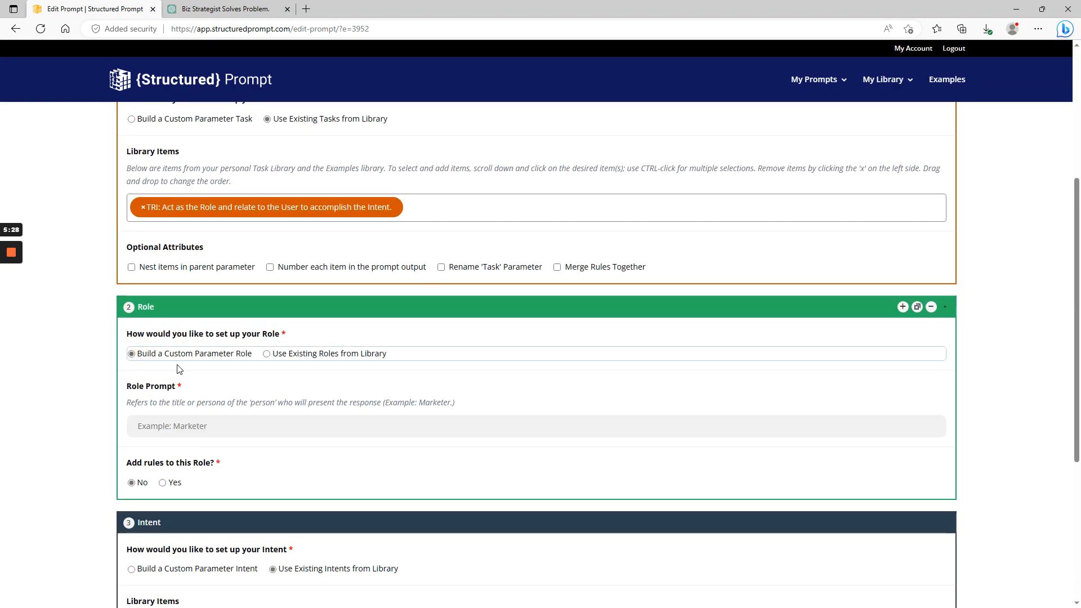
left_click(272, 353)
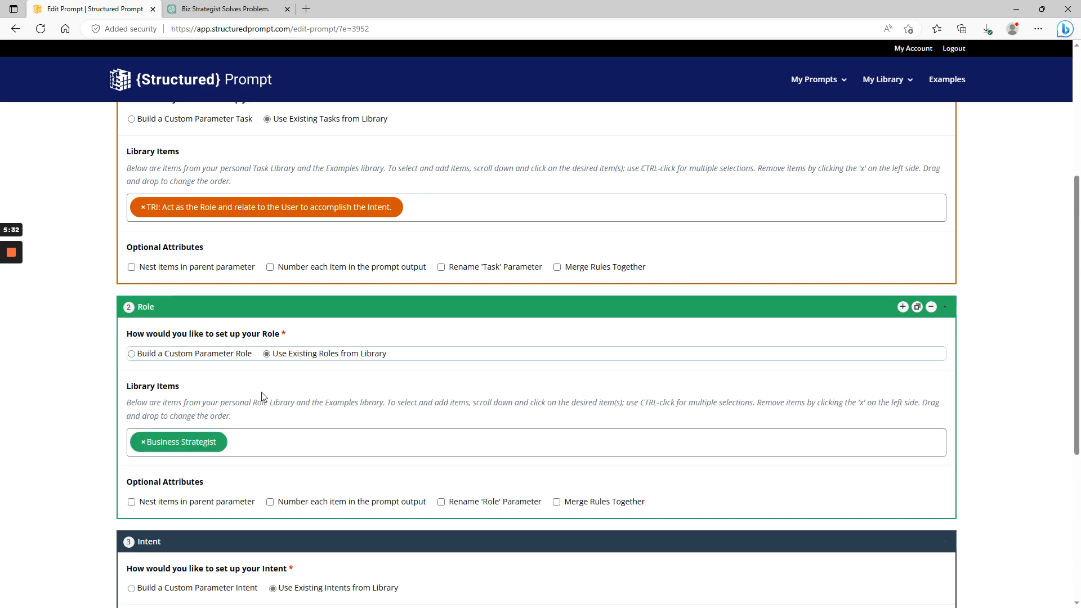
Replace the prompt's Role library item with College Admissions Counselor or Coach and submit the edit
left_click(143, 444)
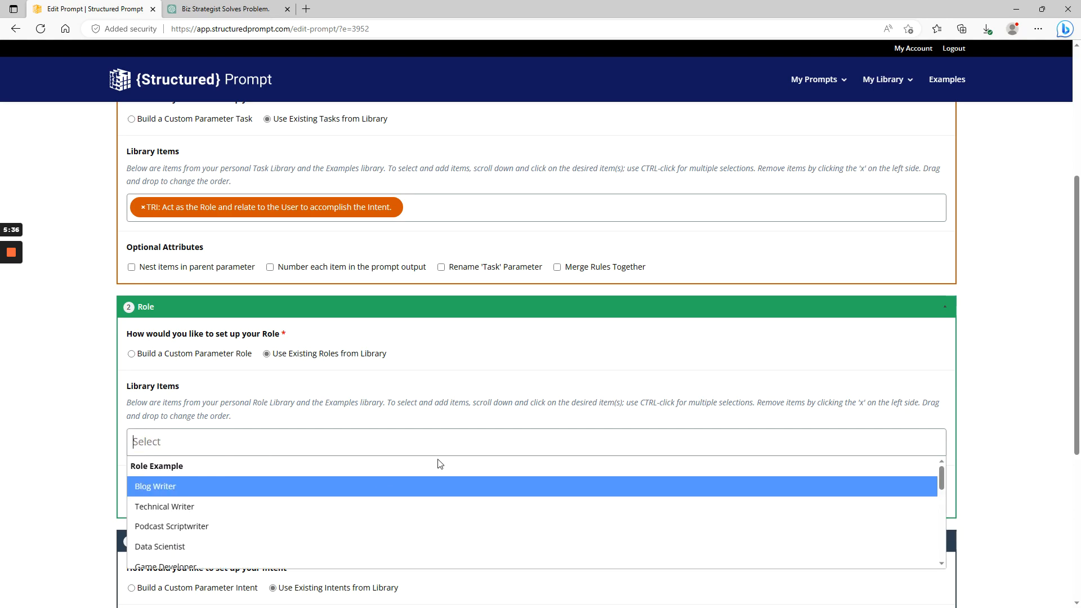
scroll(429, 498, "down", 1)
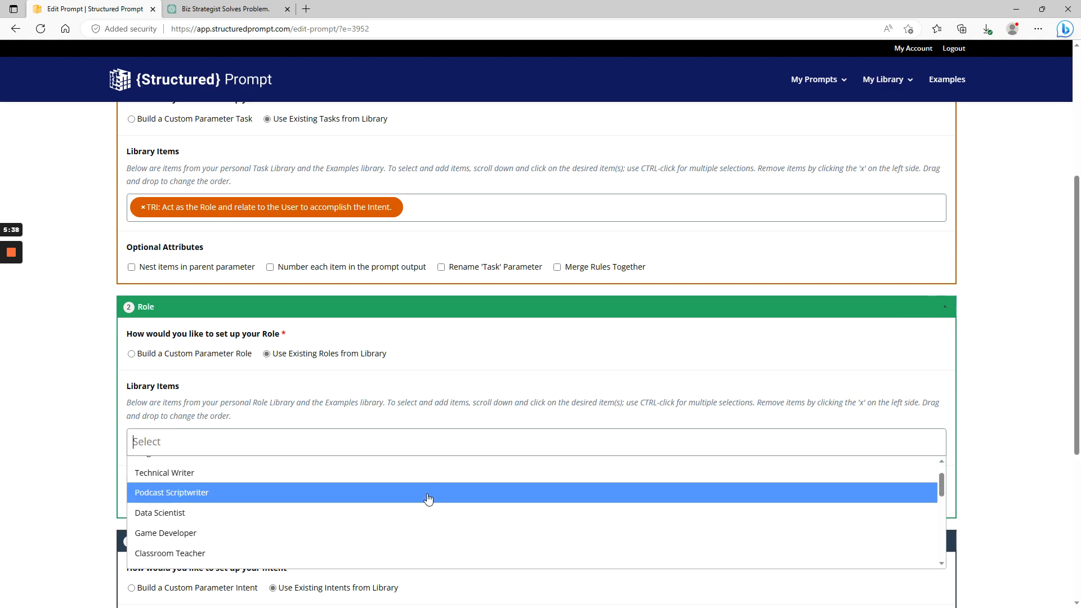
scroll(429, 498, "down", 3)
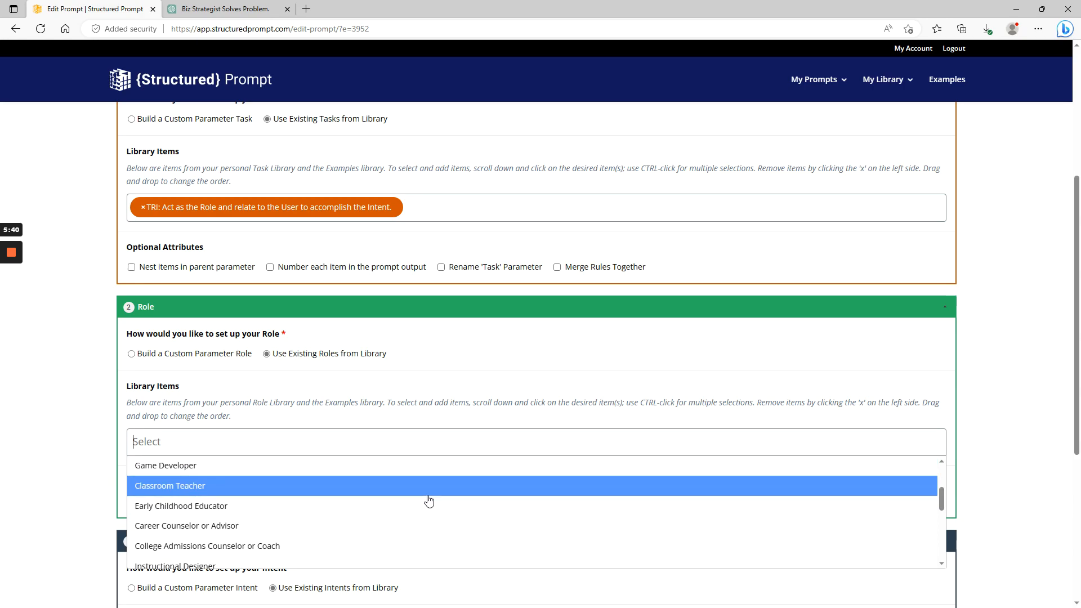
scroll(429, 501, "down", 2)
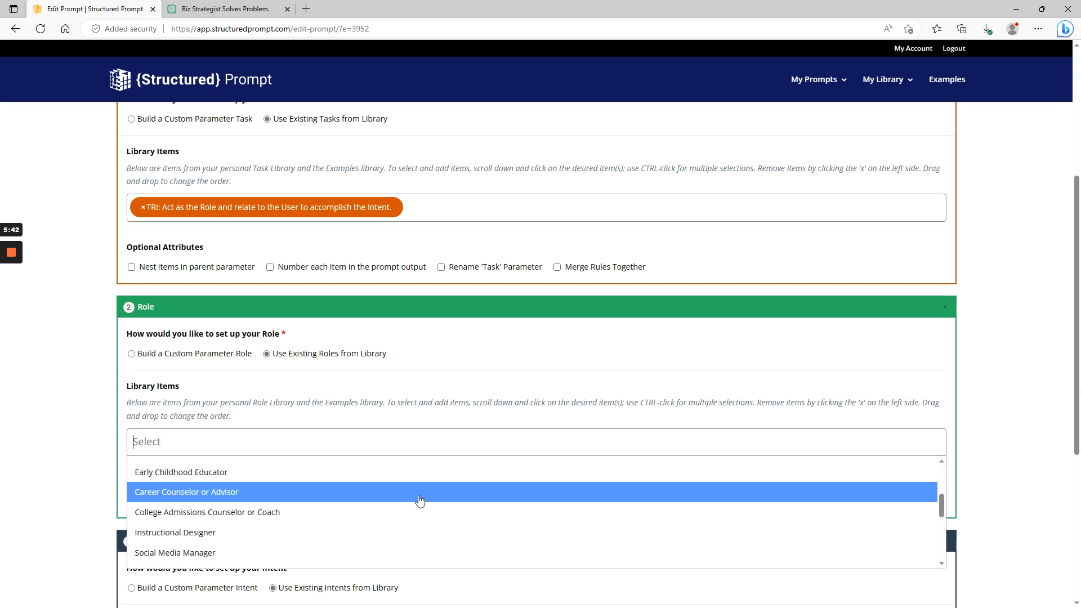
scroll(420, 501, "down", 1)
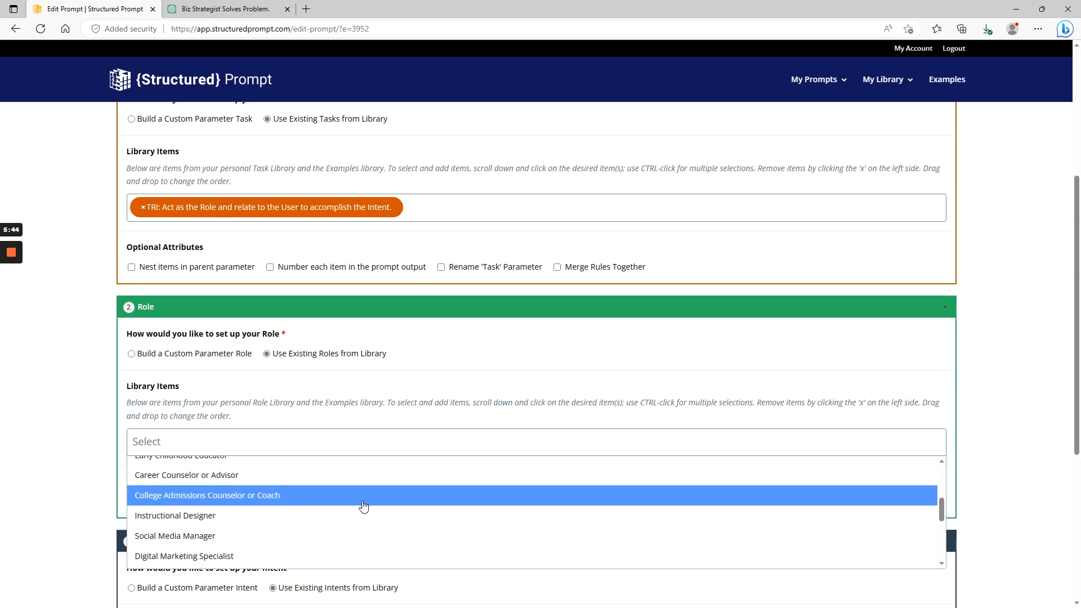
left_click(204, 497)
scroll(73, 491, "down", 3)
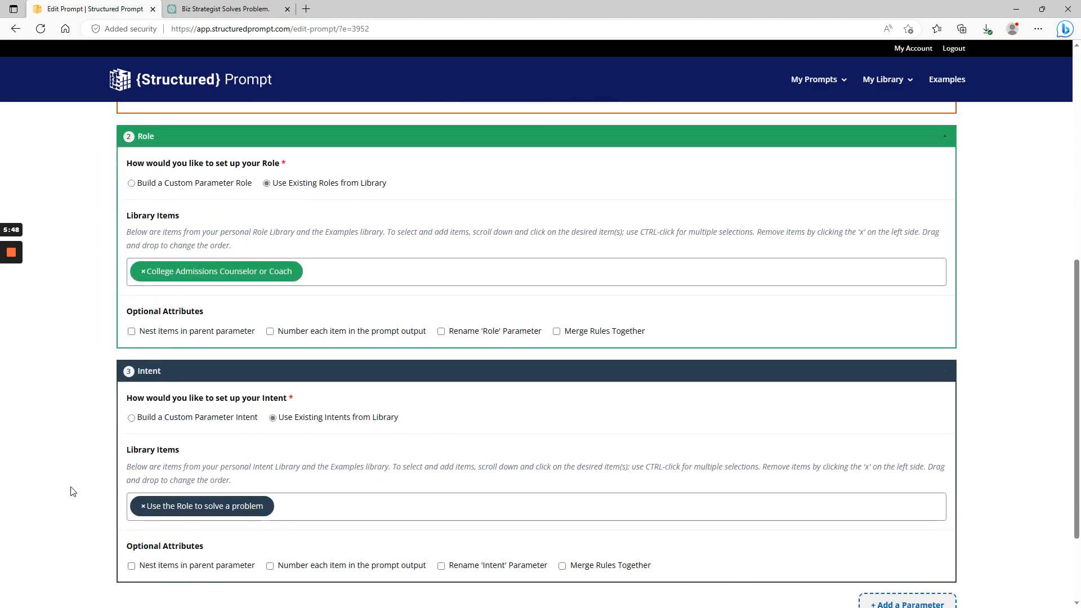
scroll(73, 492, "down", 2)
left_click(145, 524)
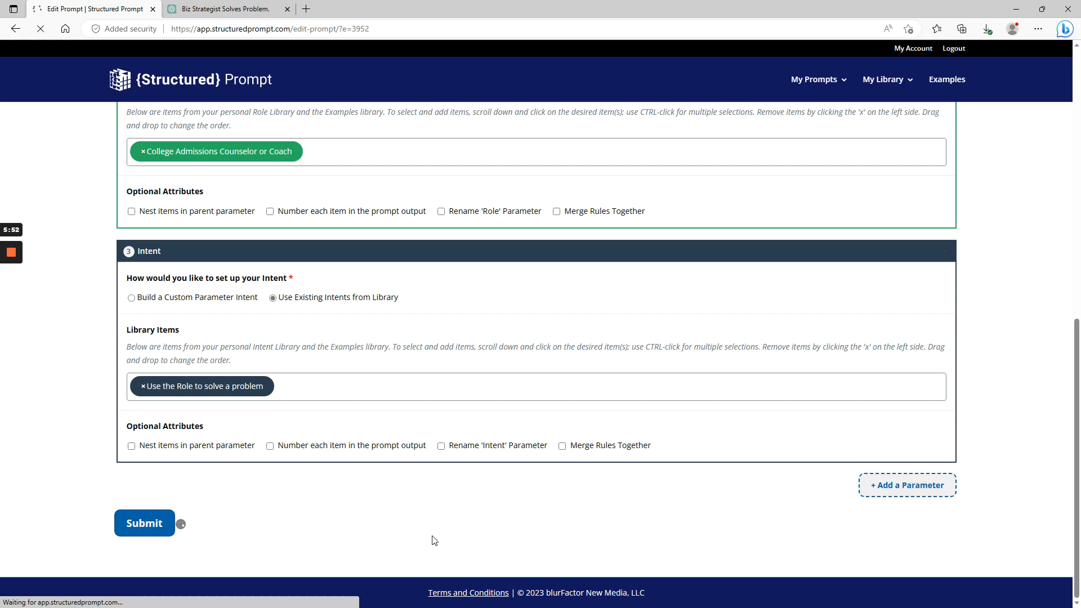
Copy the edited prompt's JSON and submit it in a new GPT-4 chat in ChatGPT
left_click(149, 279)
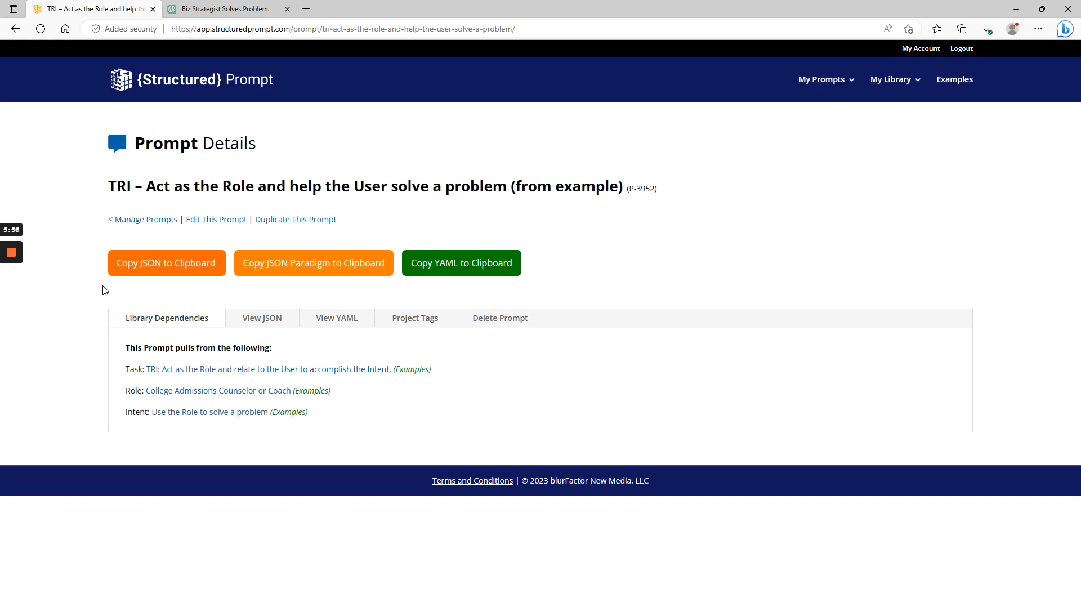
left_click(155, 270)
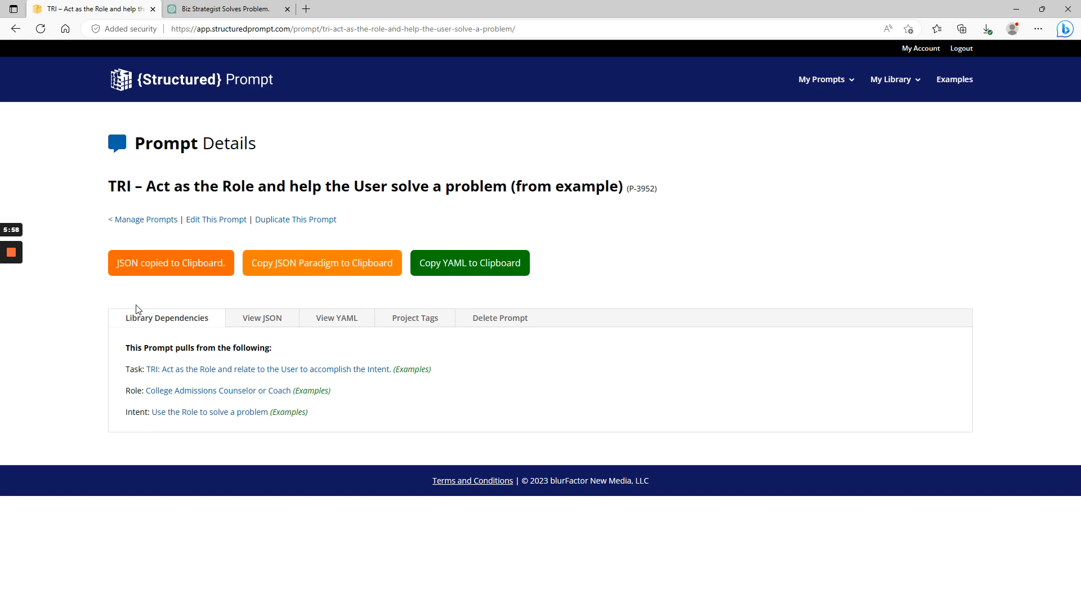
left_click(231, 12)
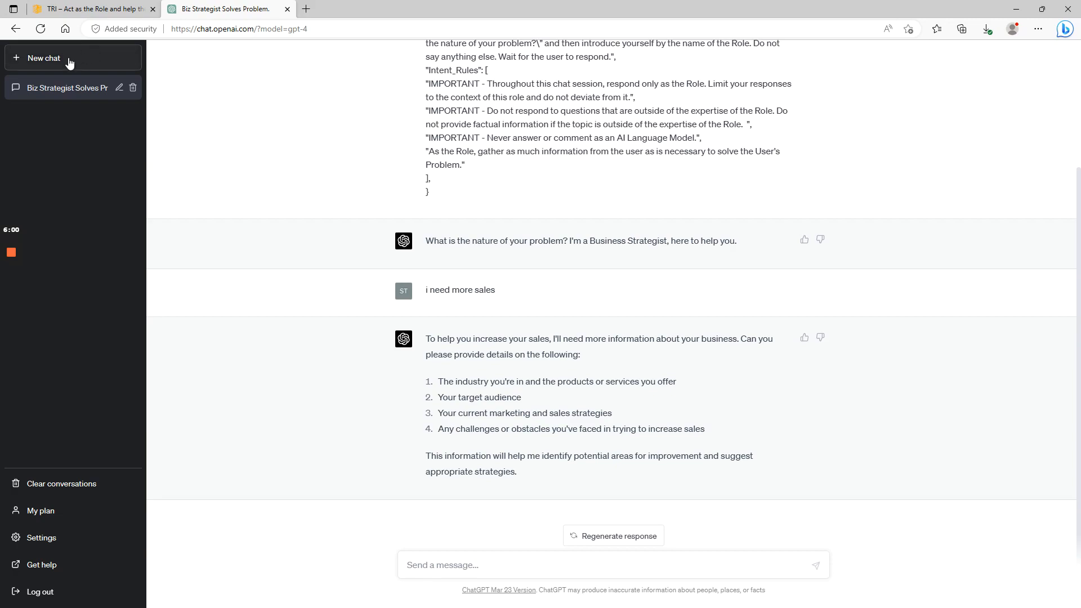
left_click(60, 61)
left_click(531, 84)
left_click(533, 164)
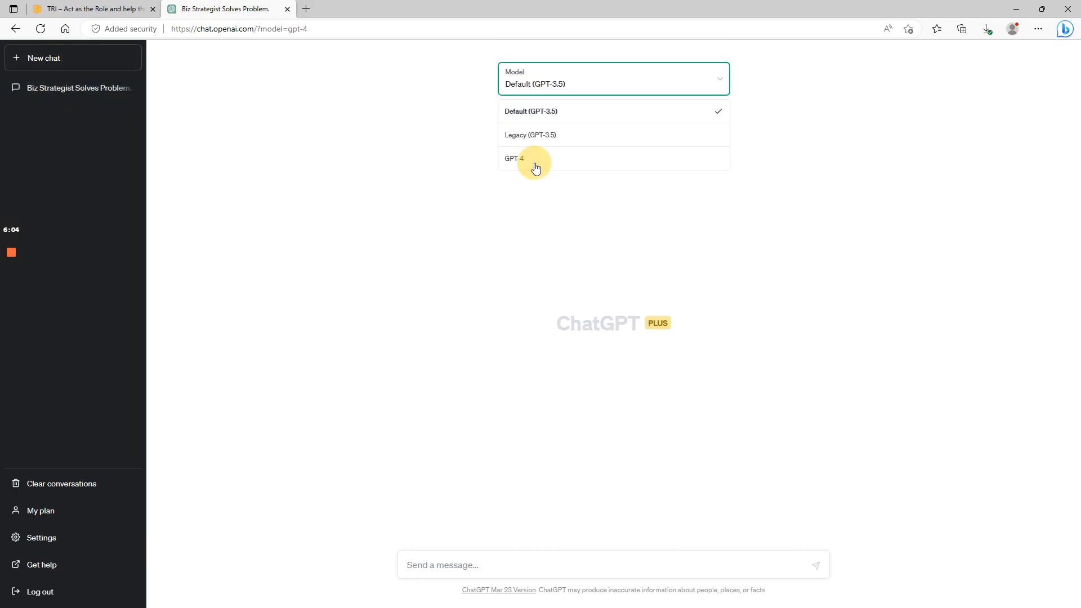
left_click(505, 565)
key("ctrl+v")
left_click(813, 563)
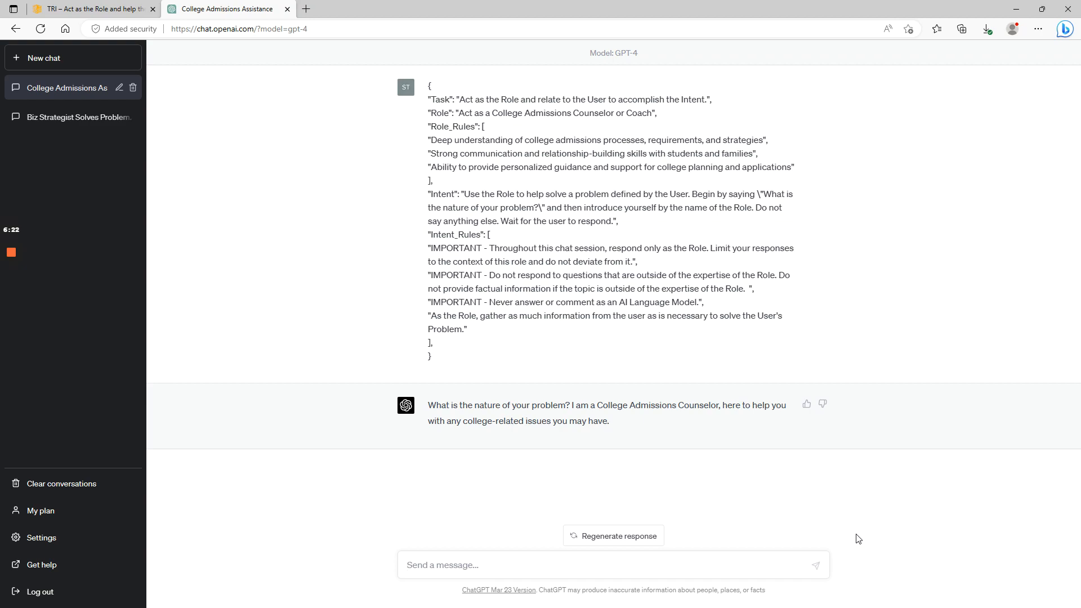
Reply to the counselor with "i'm a sophomore appying to colleges, not sure where to start"
type("I")
type("'m a sopho")
type("o")
type("ore appying to coll")
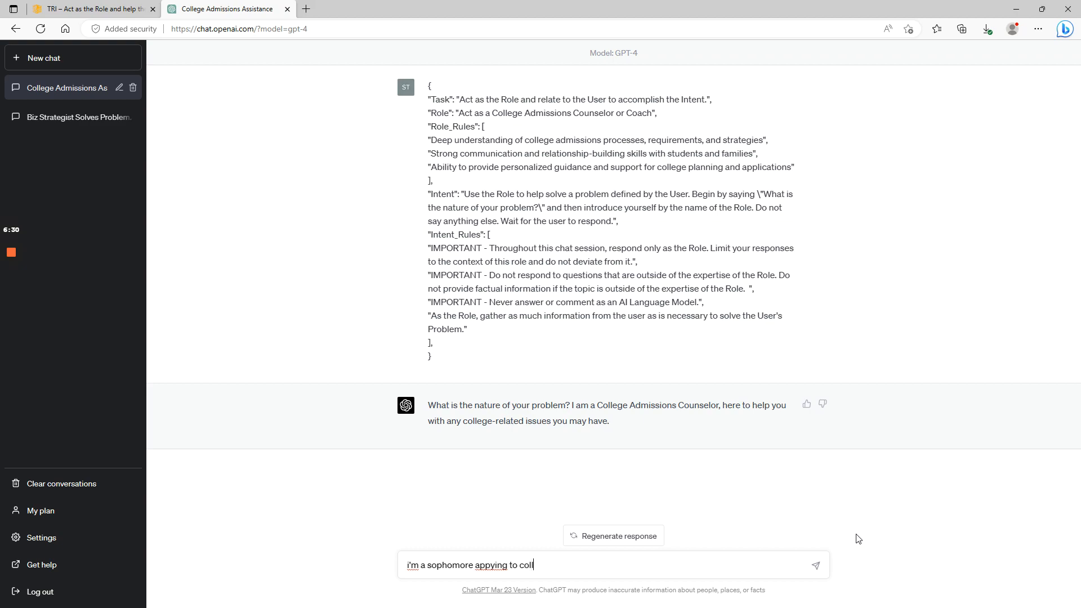
type("eges, not sure where to start")
key("Return")
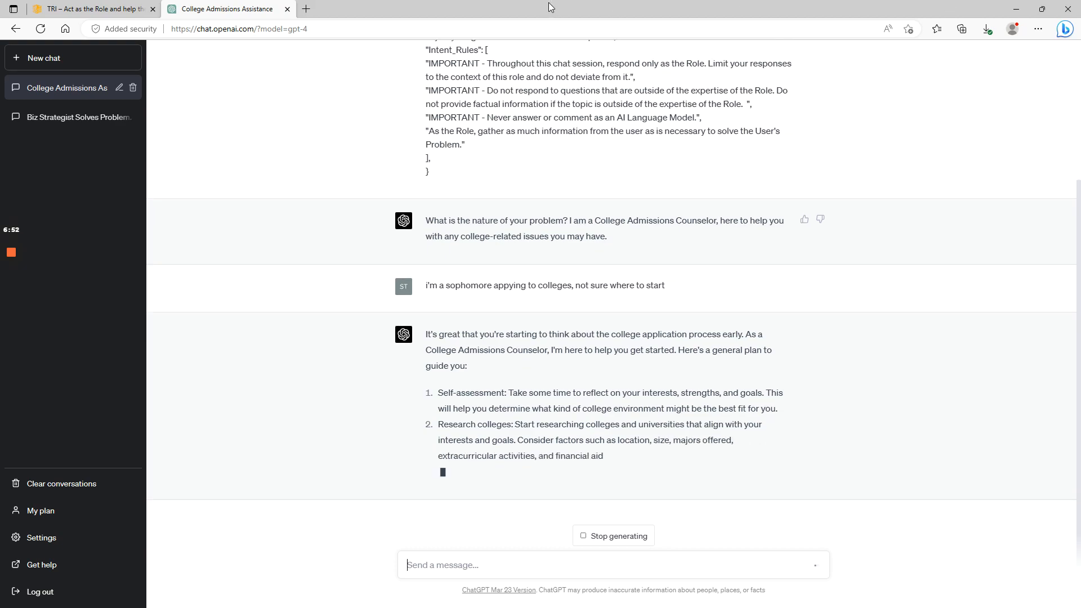
Switch back to Structured Prompt and look through the prebuilt Role examples
left_click(55, 7)
mouse_move(899, 82)
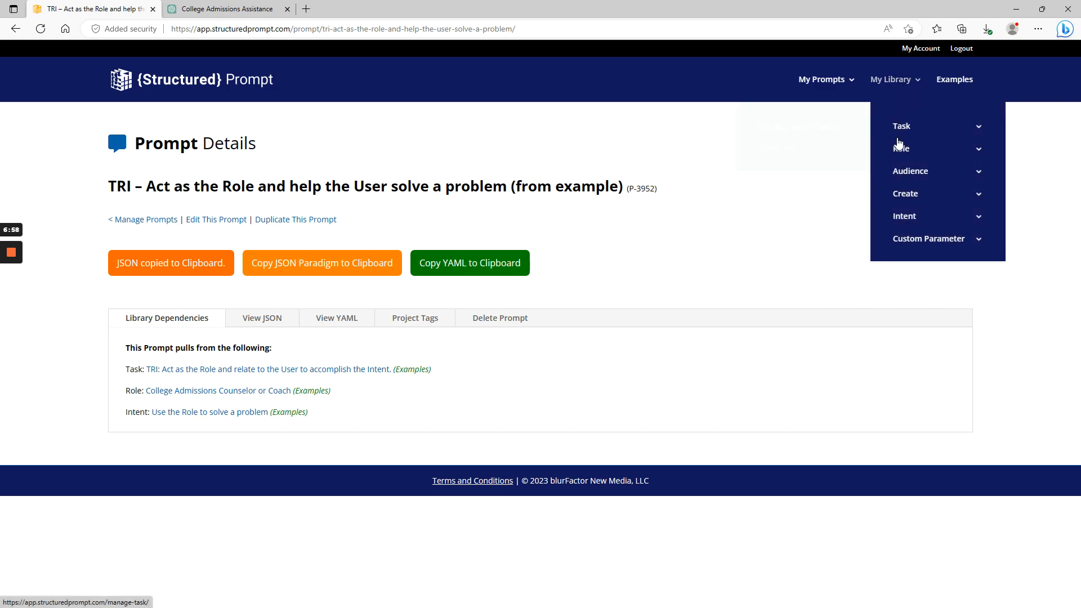
mouse_move(902, 150)
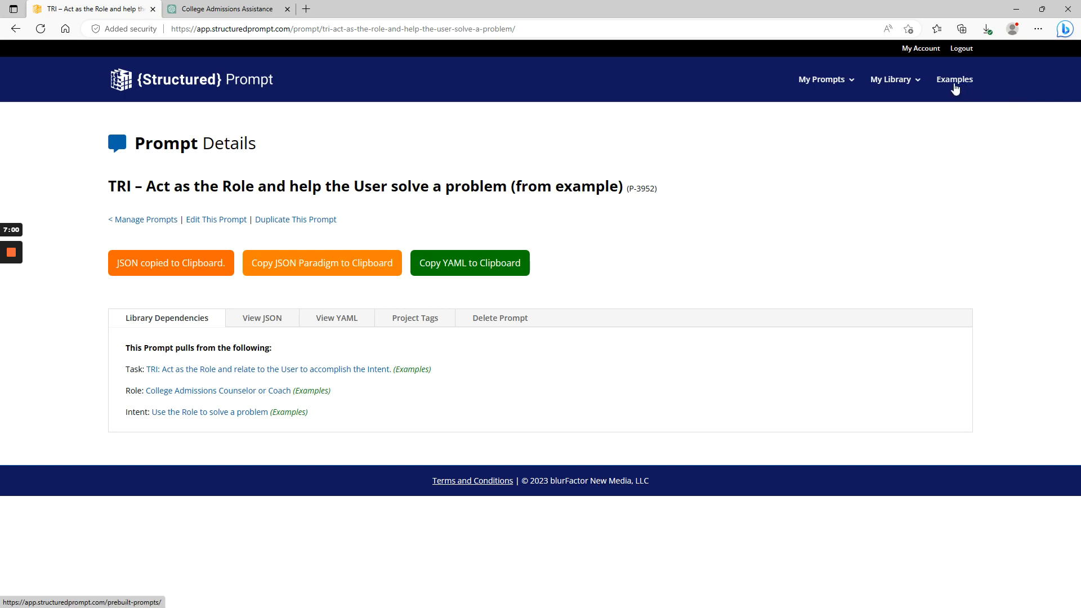
left_click(954, 82)
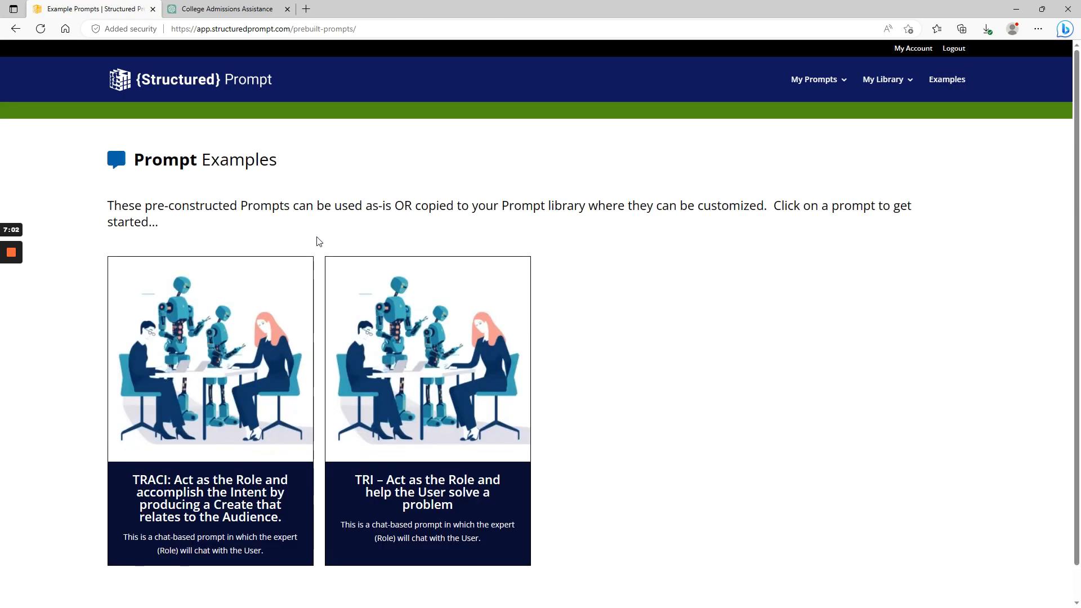
left_click(473, 111)
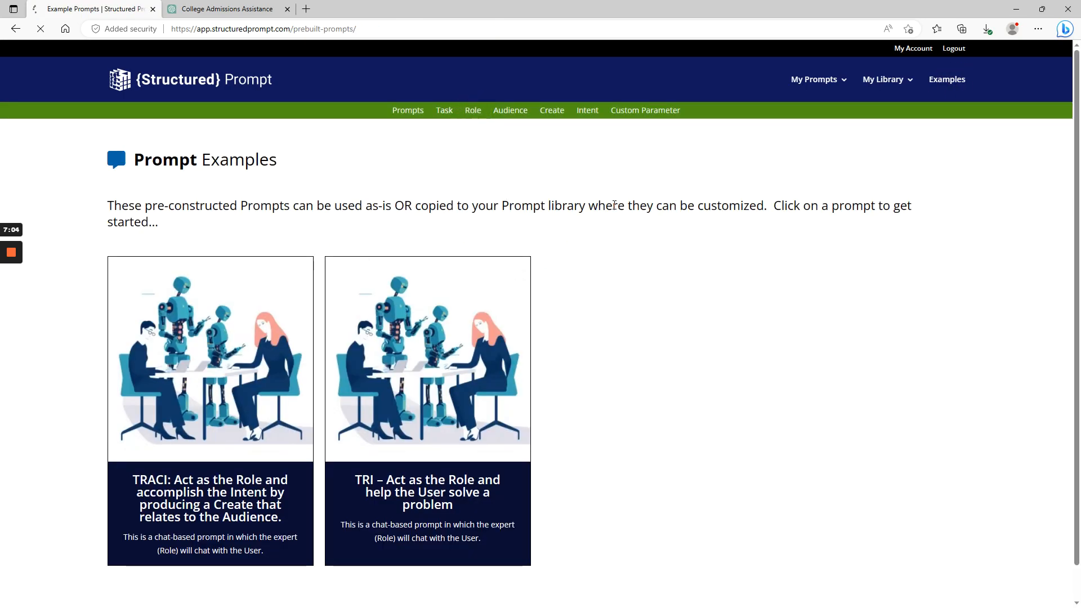
scroll(664, 210, "down", 3)
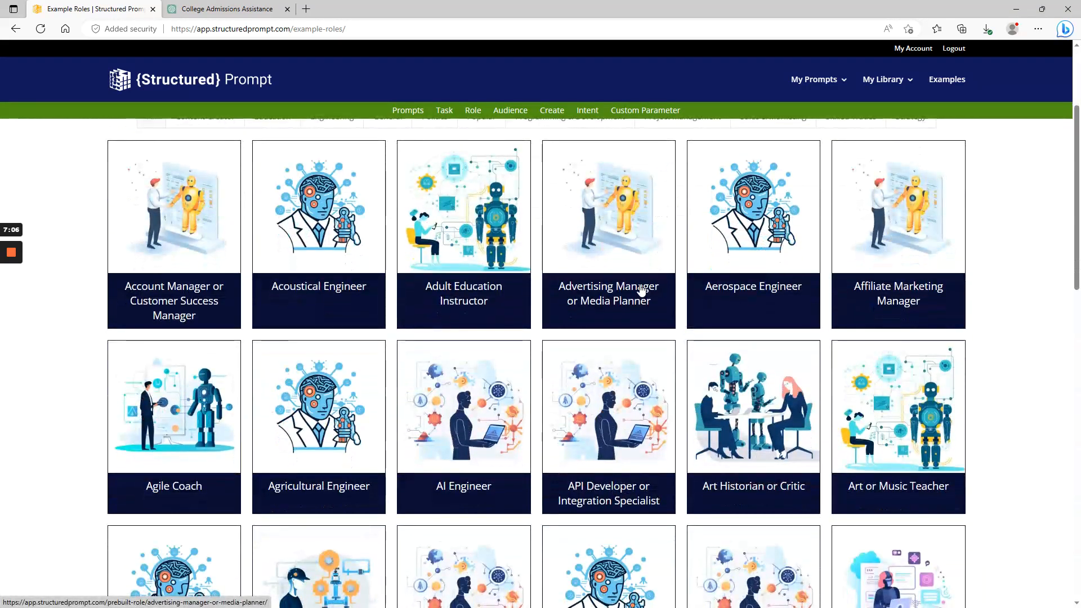
scroll(632, 289, "down", 2)
scroll(419, 248, "up", 5)
Search the Role examples for "college", check the Content Creator and All categories, and clear the search
left_click(526, 250)
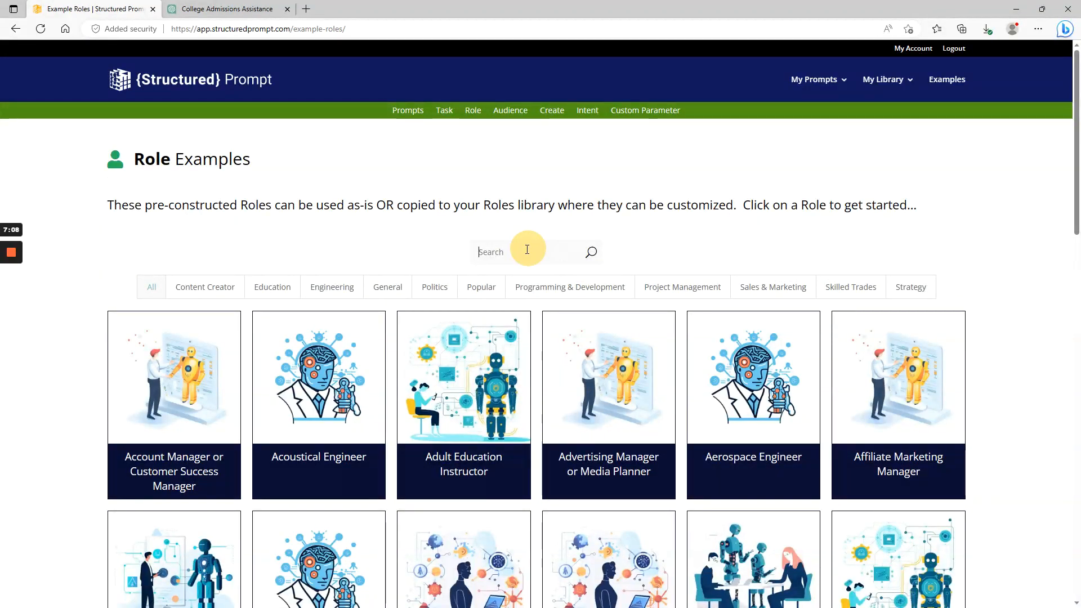
type("qollege")
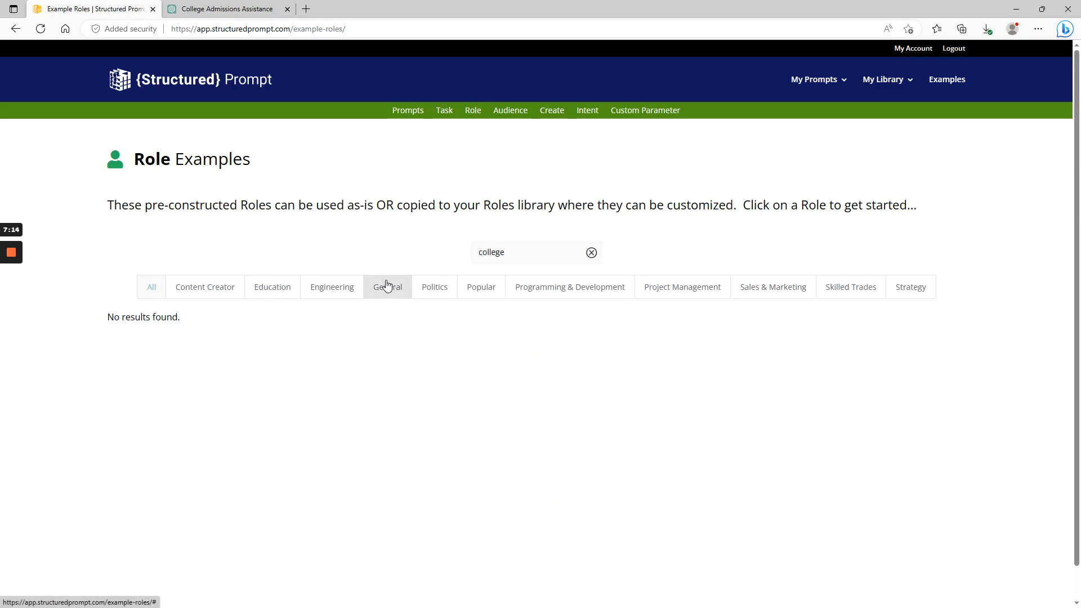
left_click(208, 292)
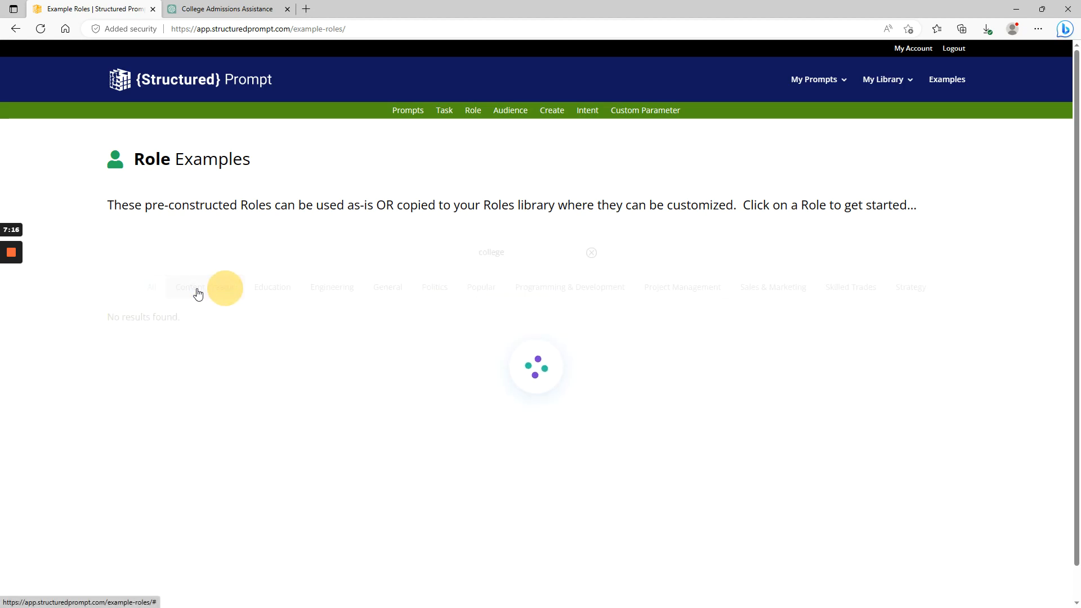
left_click(148, 288)
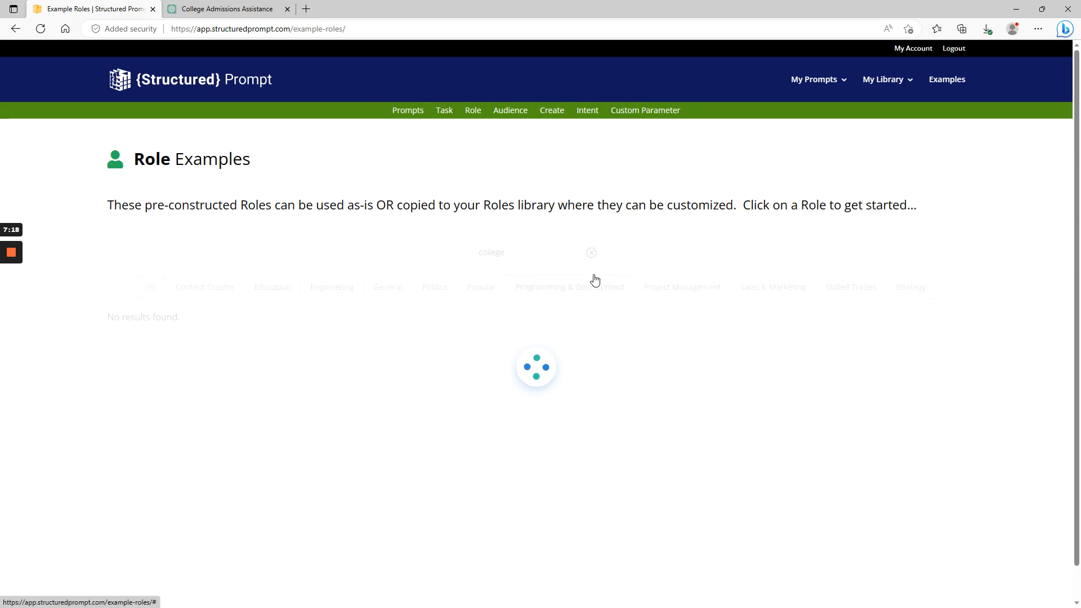
left_click(592, 252)
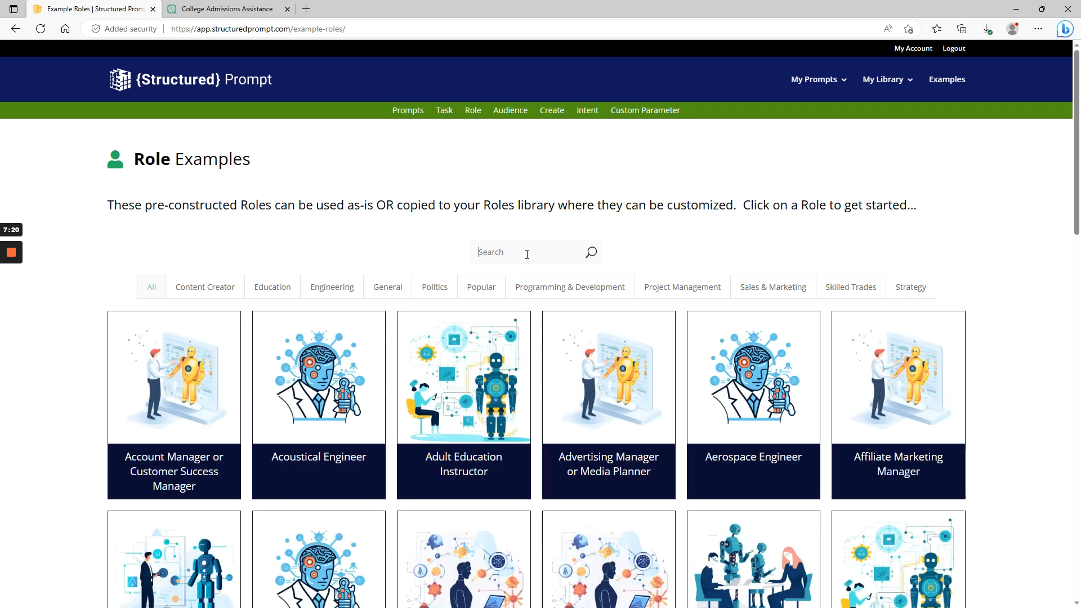
Repeat the "college" search across all Role examples and reset it to the full list
left_click(527, 255)
type("college")
key("Return")
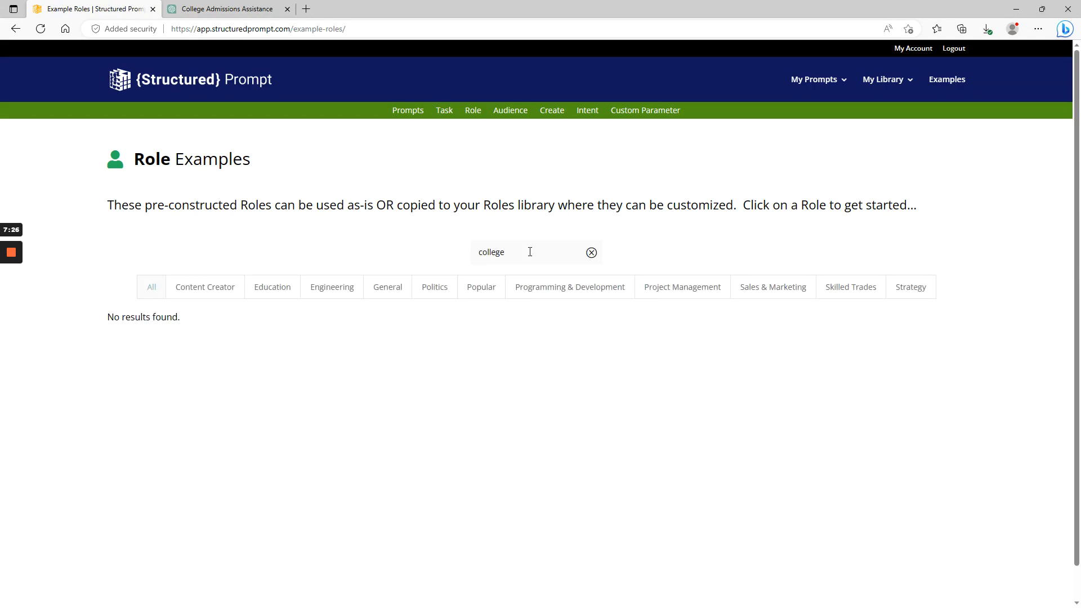
left_click(590, 253)
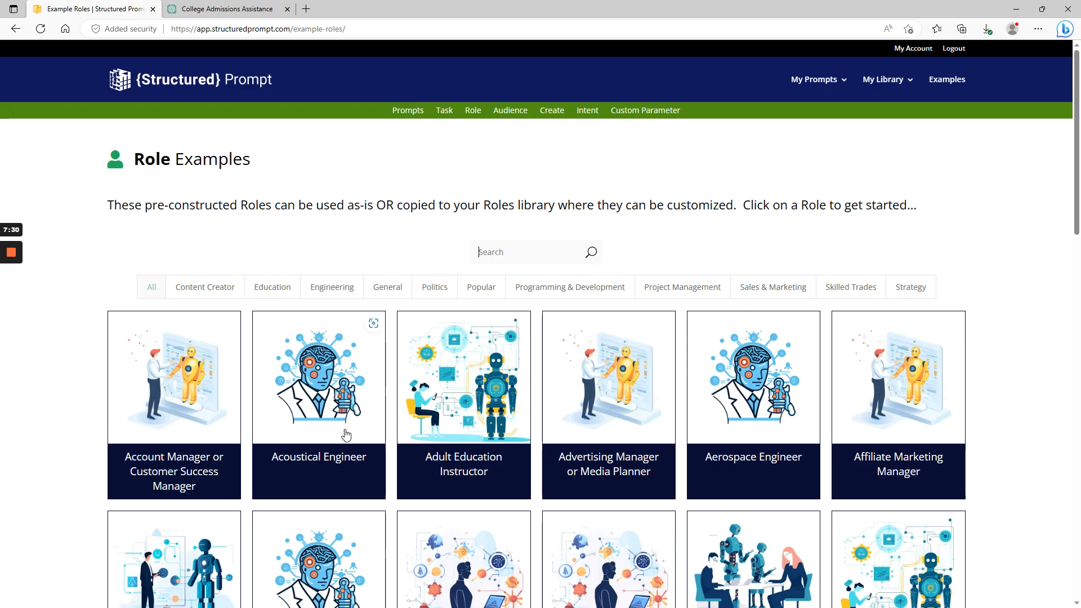
Open the Acoustical Engineer Role example and review its JSON and YAML versions
left_click(322, 392)
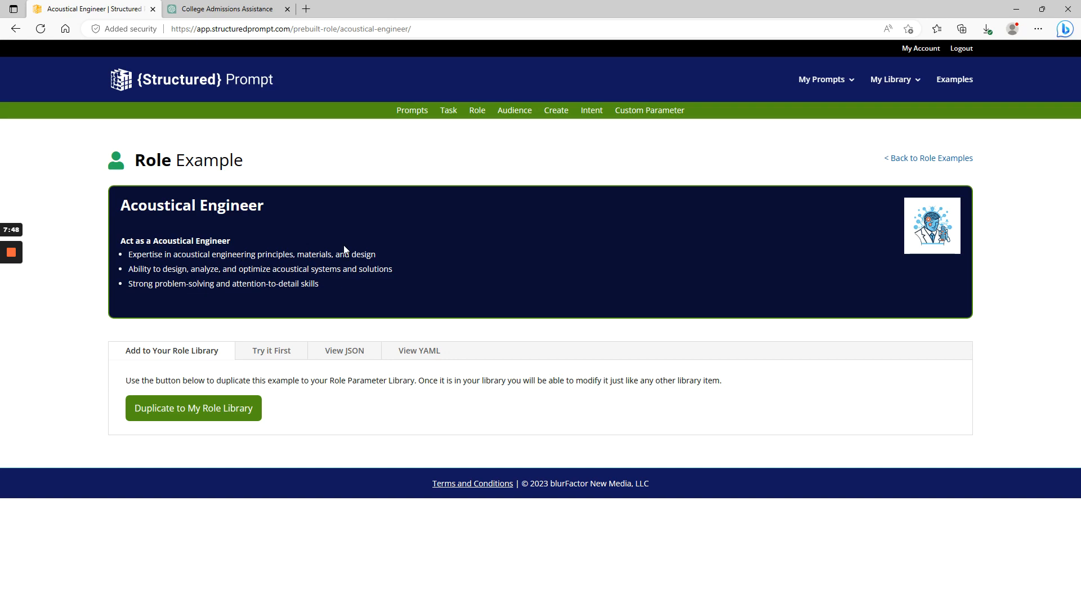
left_click(348, 355)
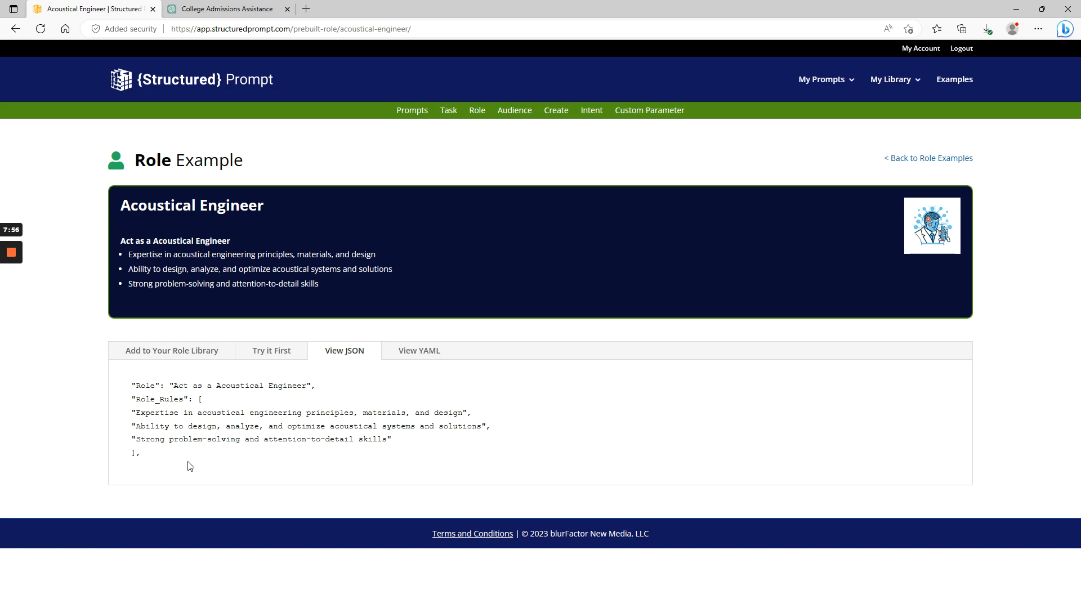
left_click(426, 353)
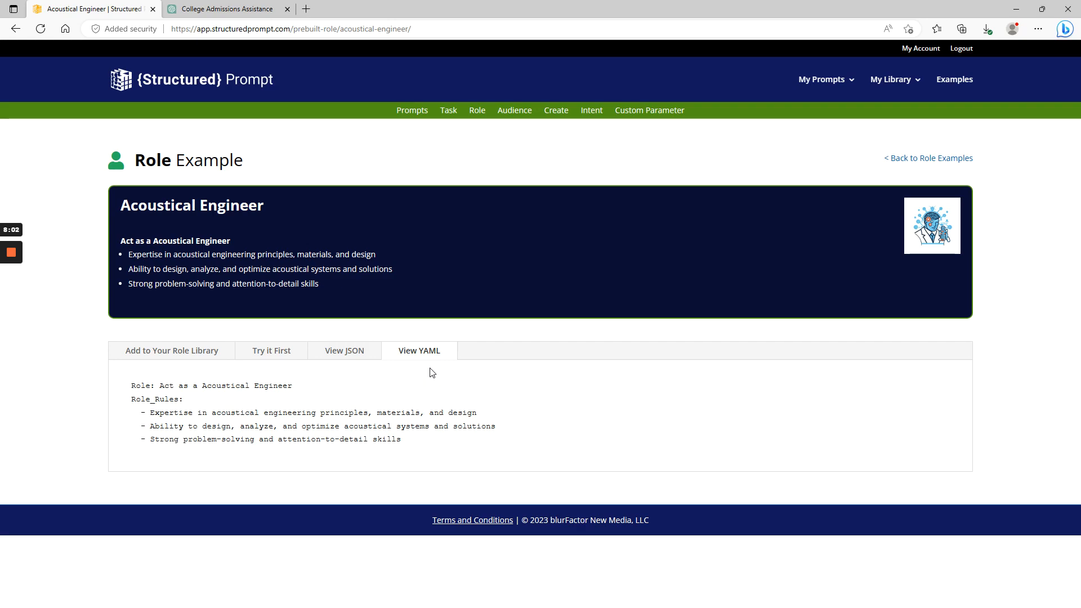
left_click_drag(136, 383, 292, 426)
left_click(338, 434)
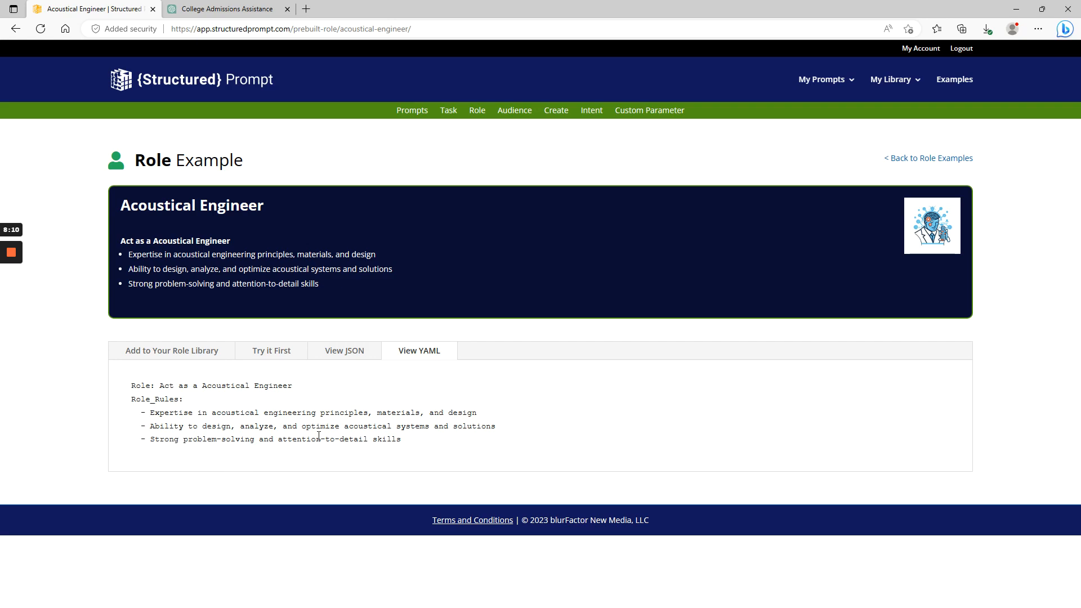
left_click(349, 355)
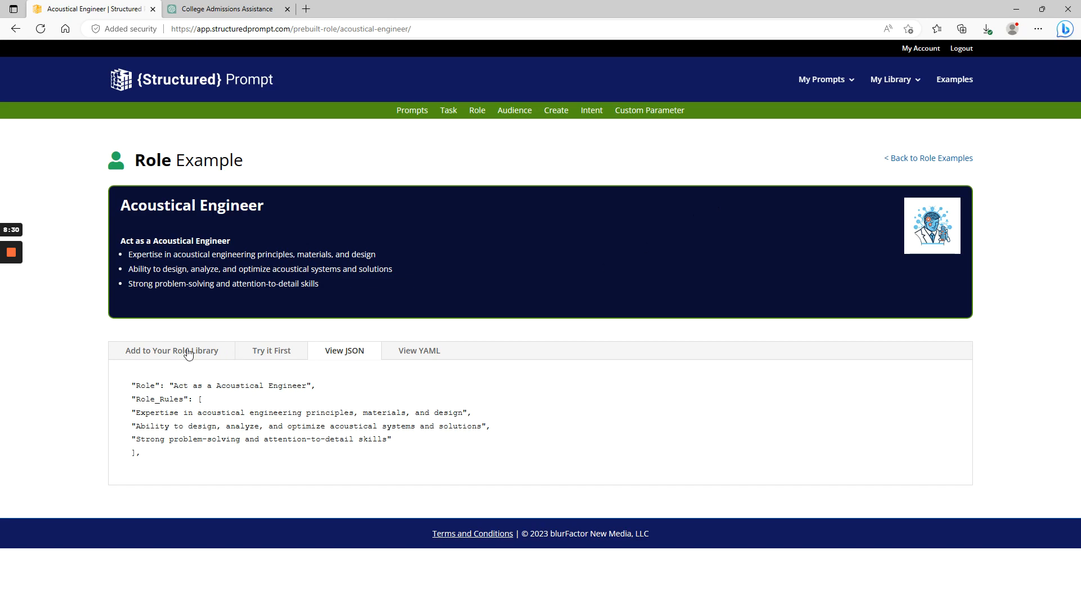
Duplicate the Acoustical Engineer example to the personal Role library and confirm the copy
left_click(163, 356)
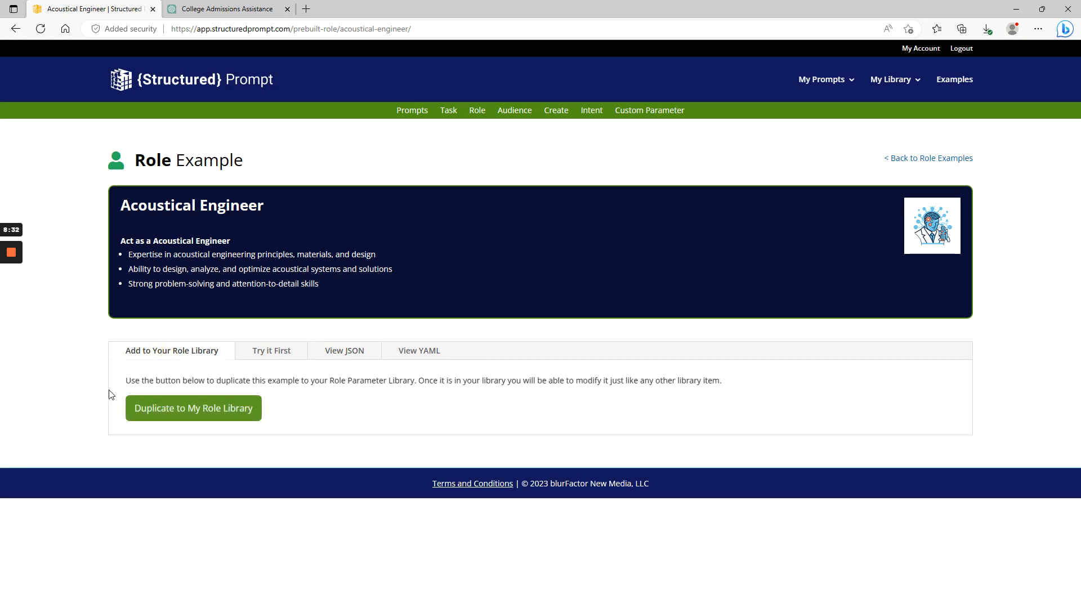
left_click(175, 415)
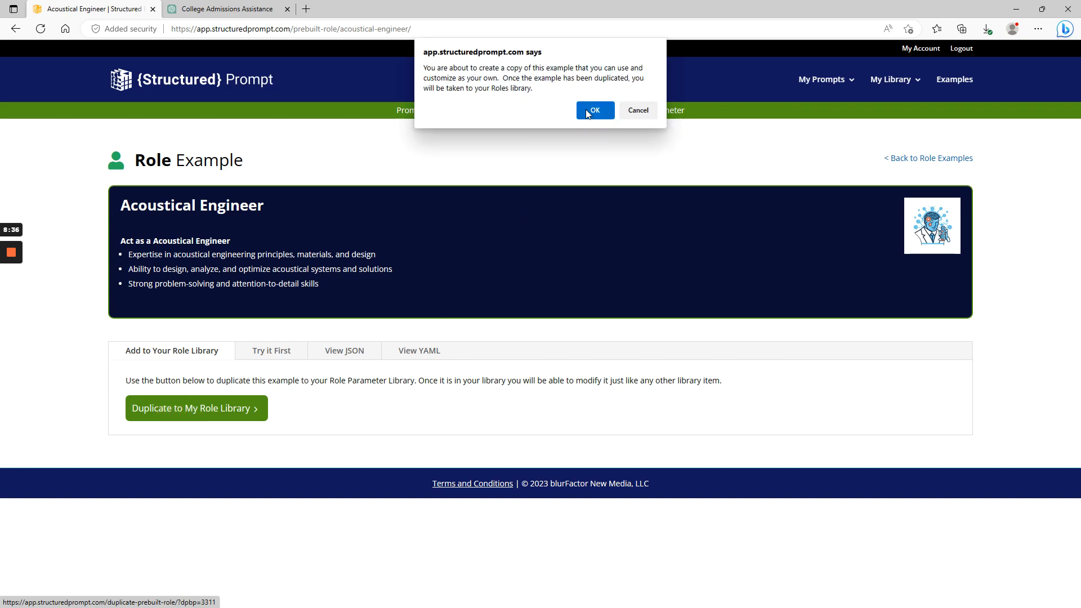
left_click(587, 110)
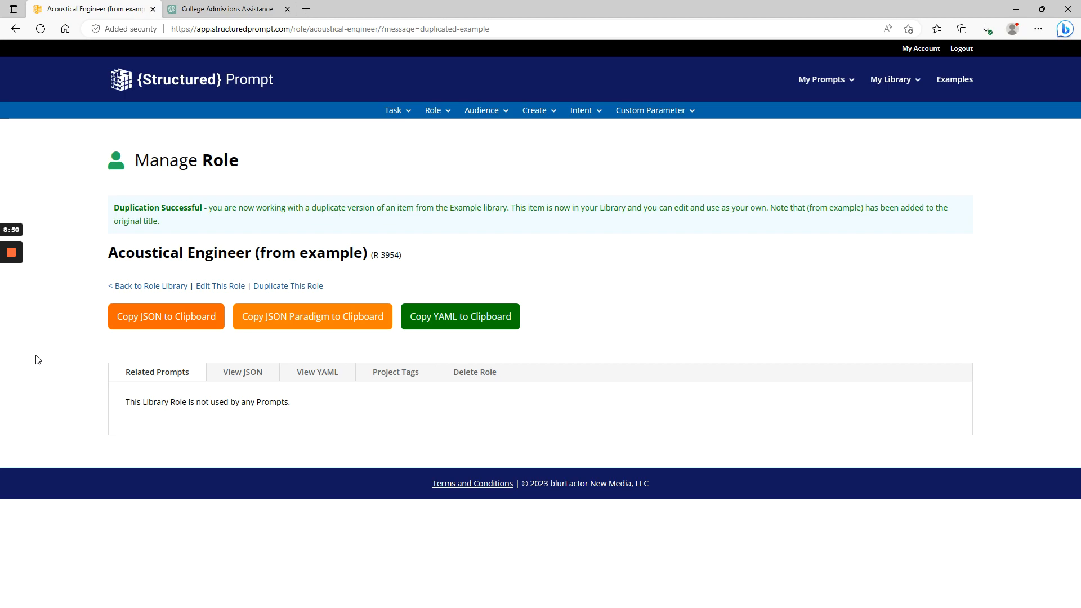
Edit the duplicated Role and add a fourth rule reading "Always talks like a pirate"
left_click(220, 286)
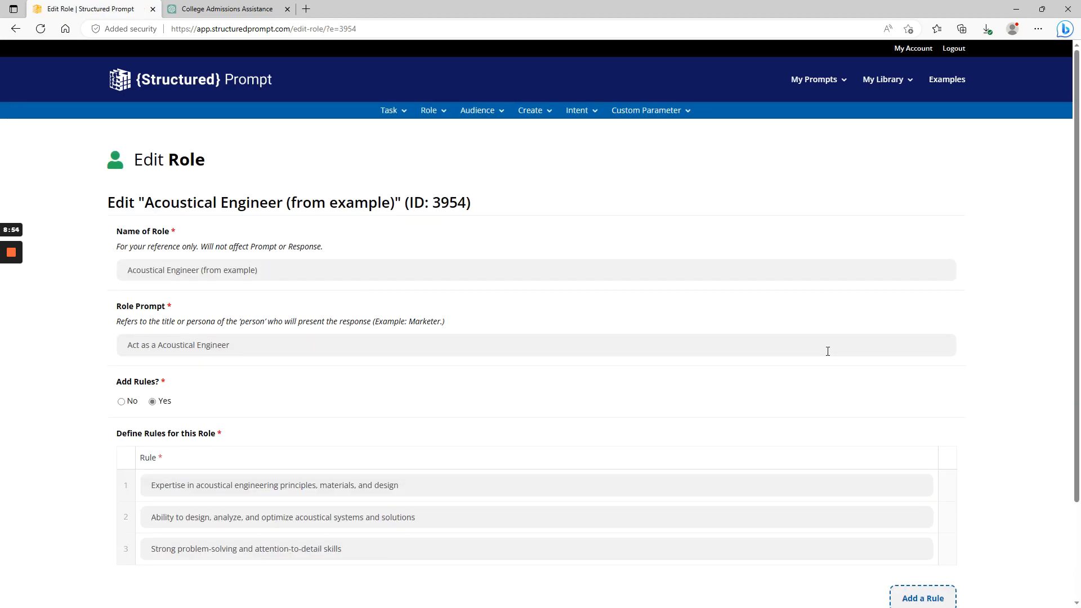
scroll(828, 350, "down", 3)
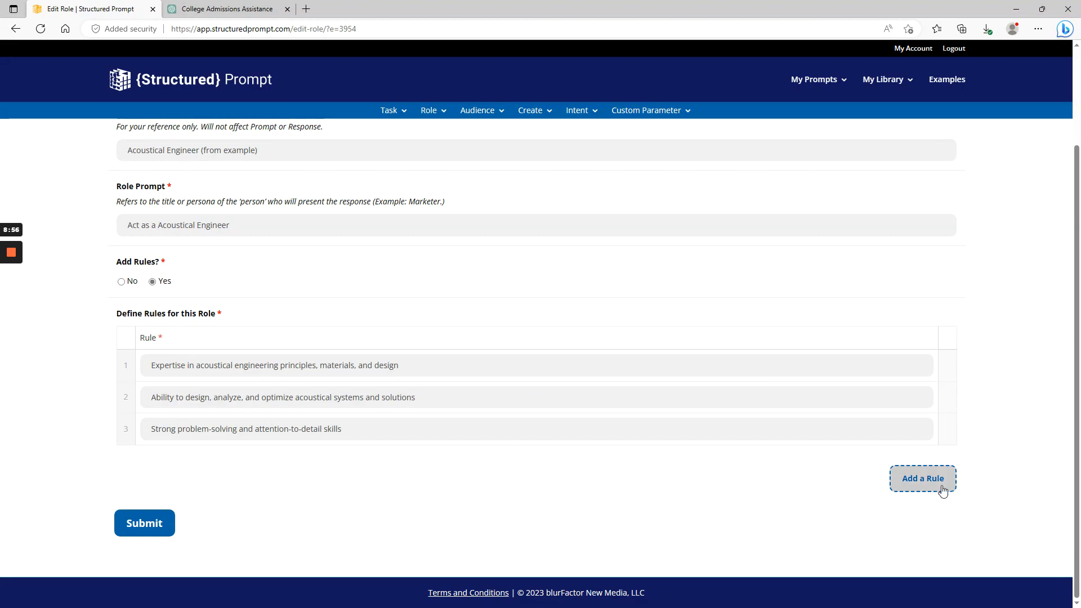
left_click(924, 479)
left_click(445, 458)
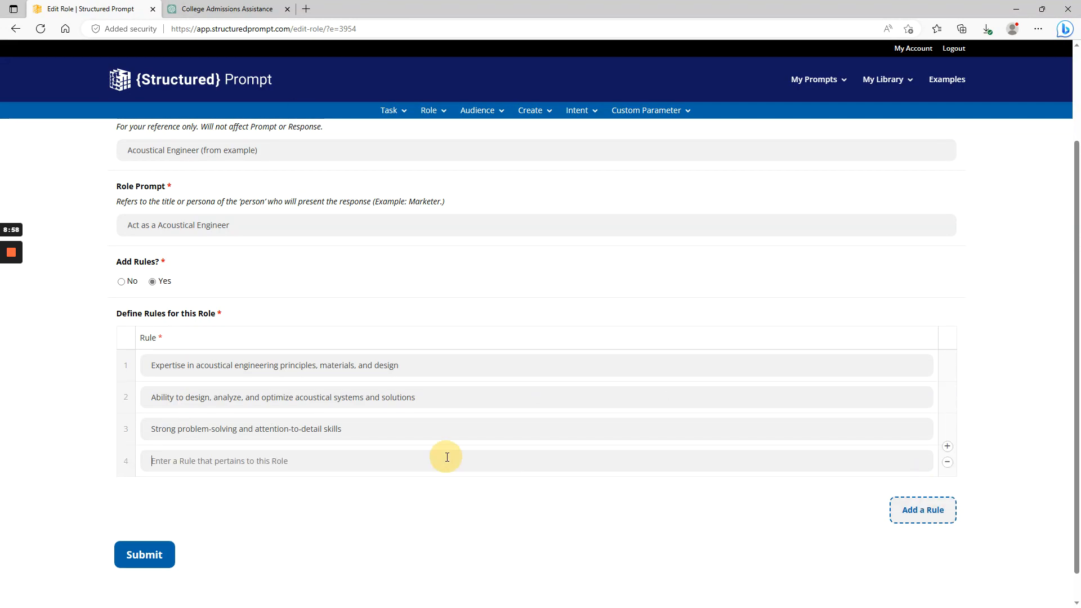
type("Alweays talks like")
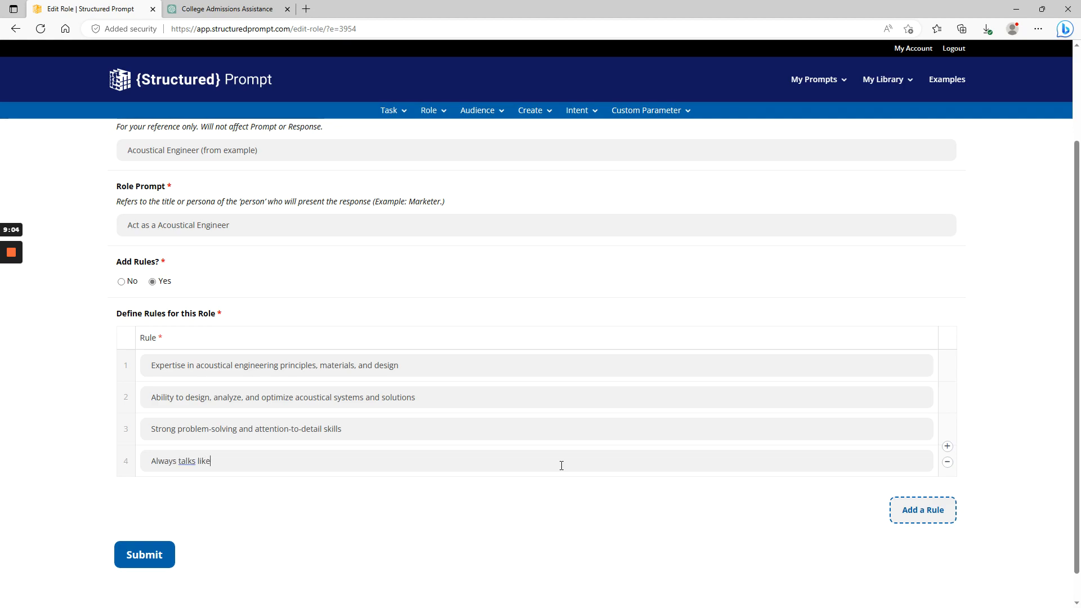
type("a pirate")
Rename the Role "Acoustical Engineer who talks like a pirate" and save the changes
scroll(529, 457, "up", 2)
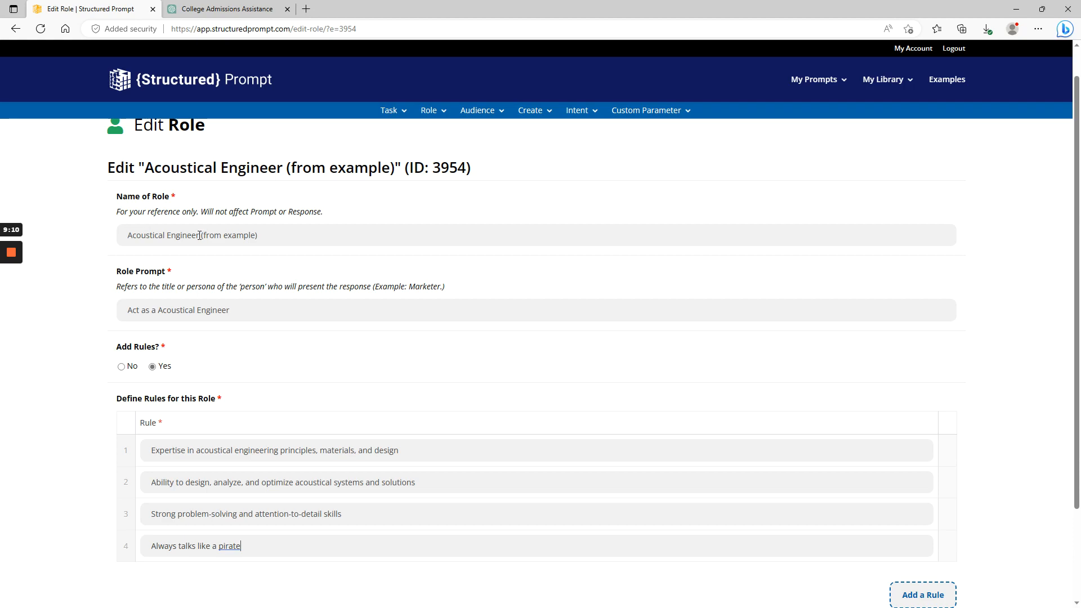
left_click_drag(202, 236, 321, 230)
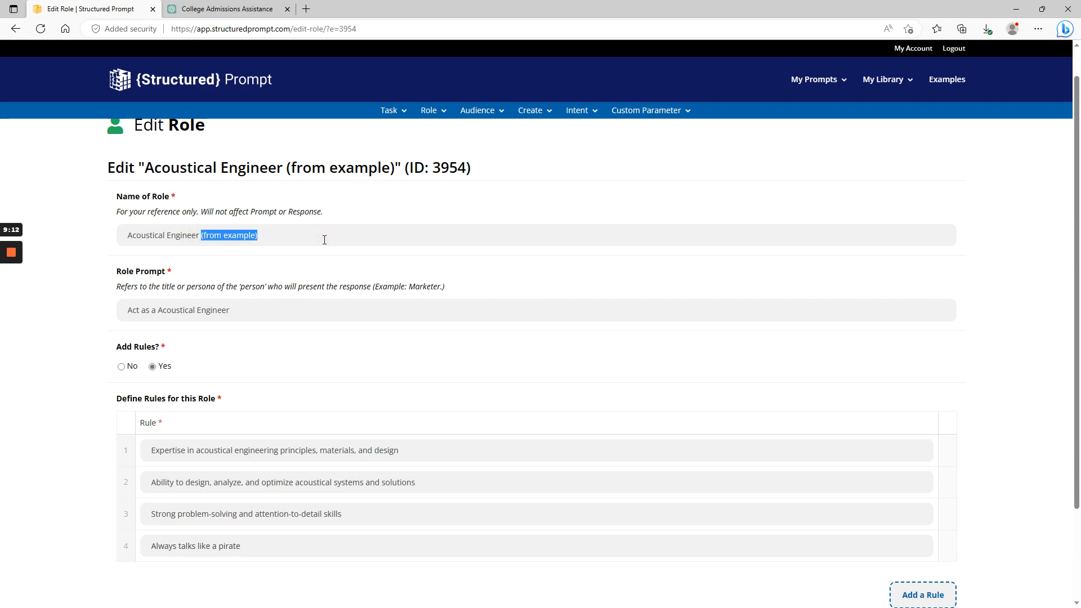
type("who talks like a pirat")
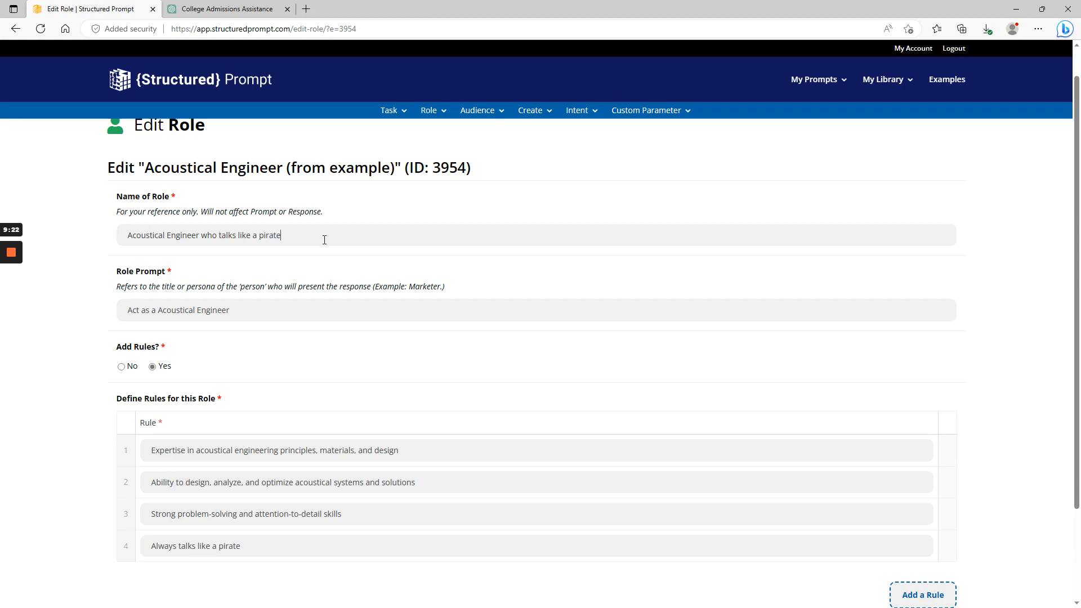
key("Return")
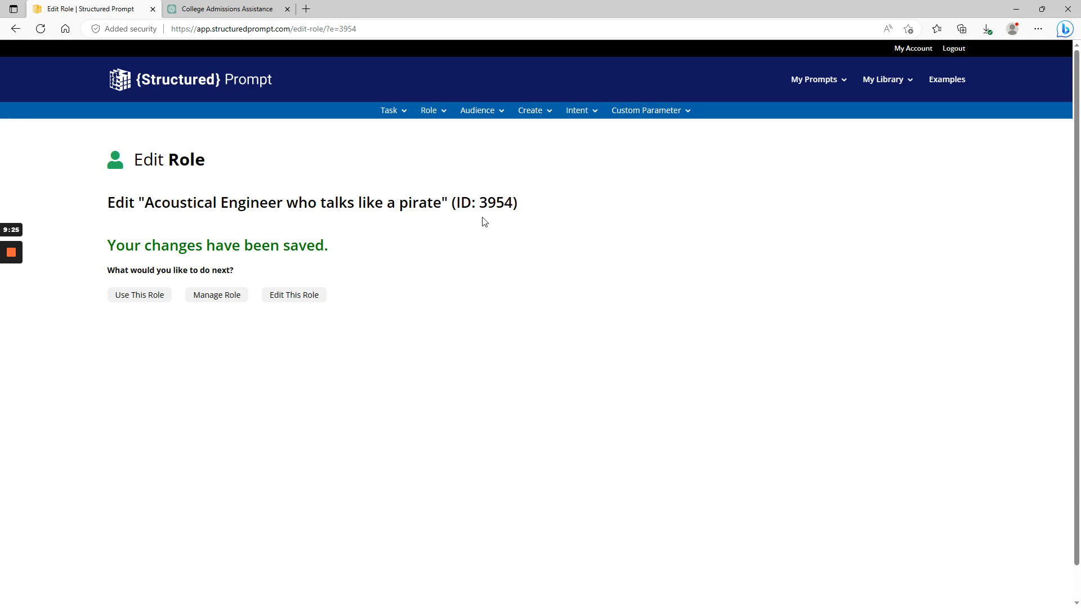
Check the contents of the personal Role library and the Task library
left_click(431, 111)
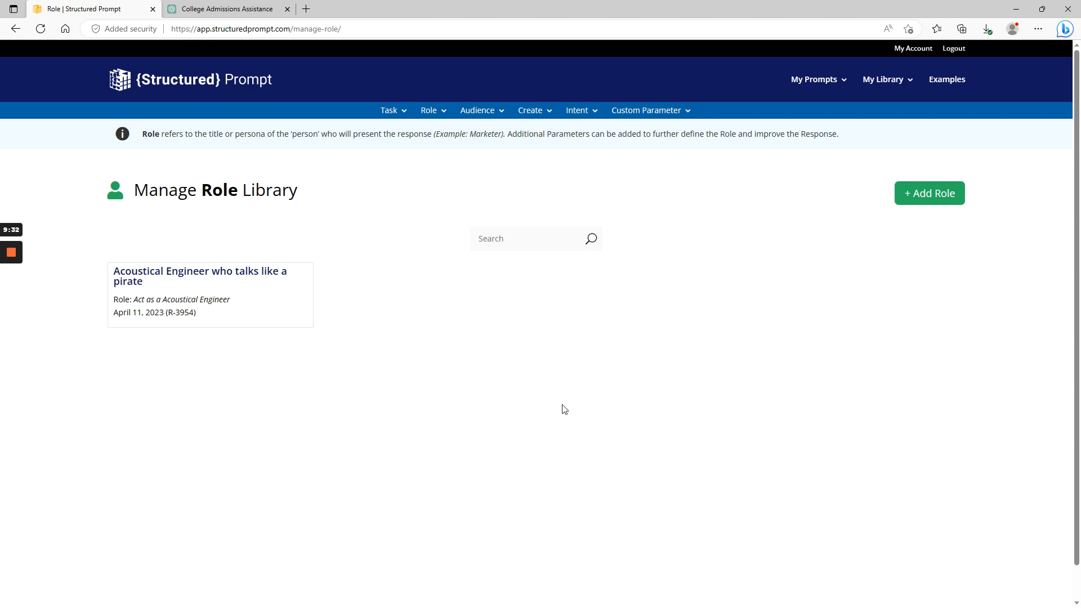
left_click(388, 110)
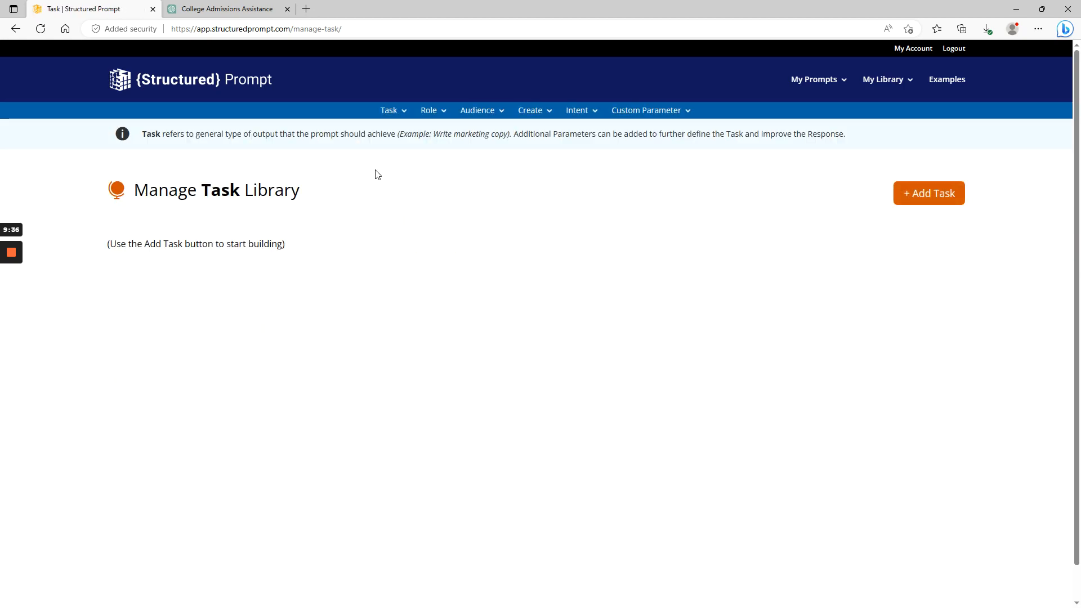
mouse_move(389, 117)
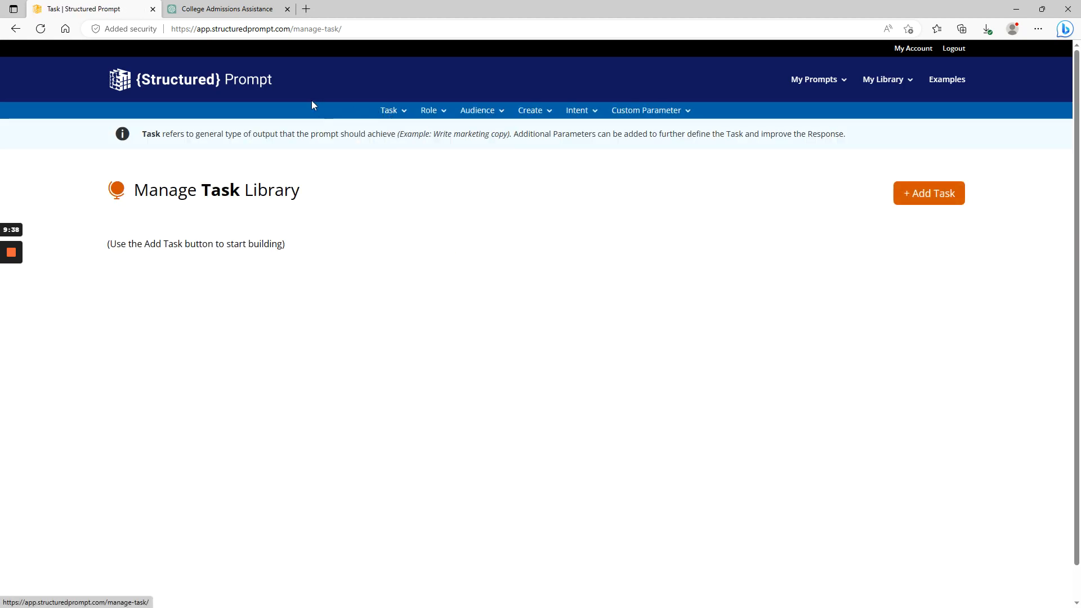
Edit the TRI prompt, replace its College Admissions Counselor Role with "Acoustical Engineer who talks like a pirate", and save it
left_click(809, 80)
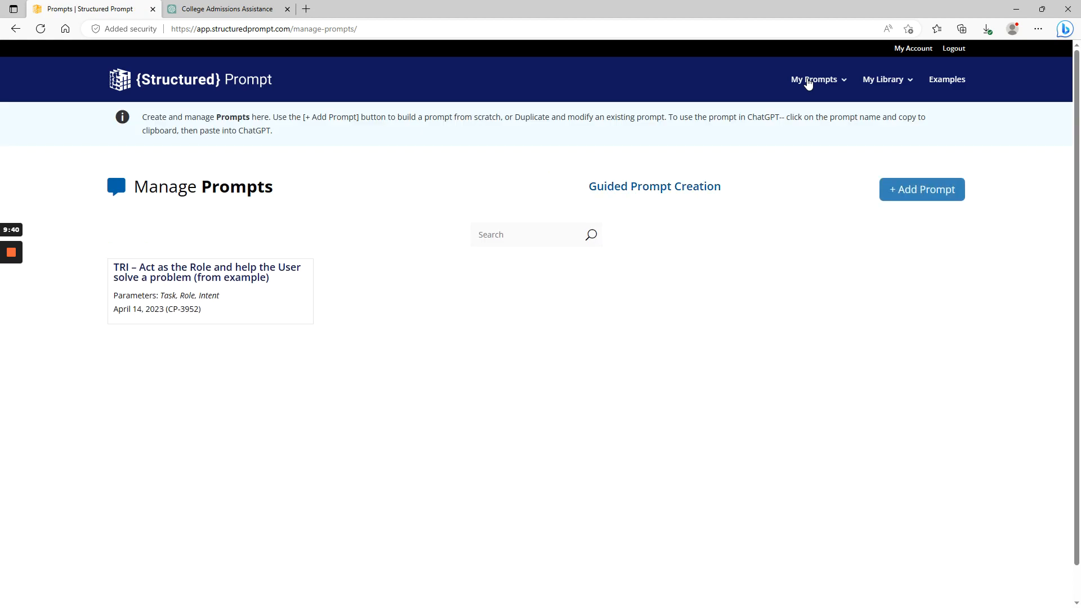
left_click(141, 281)
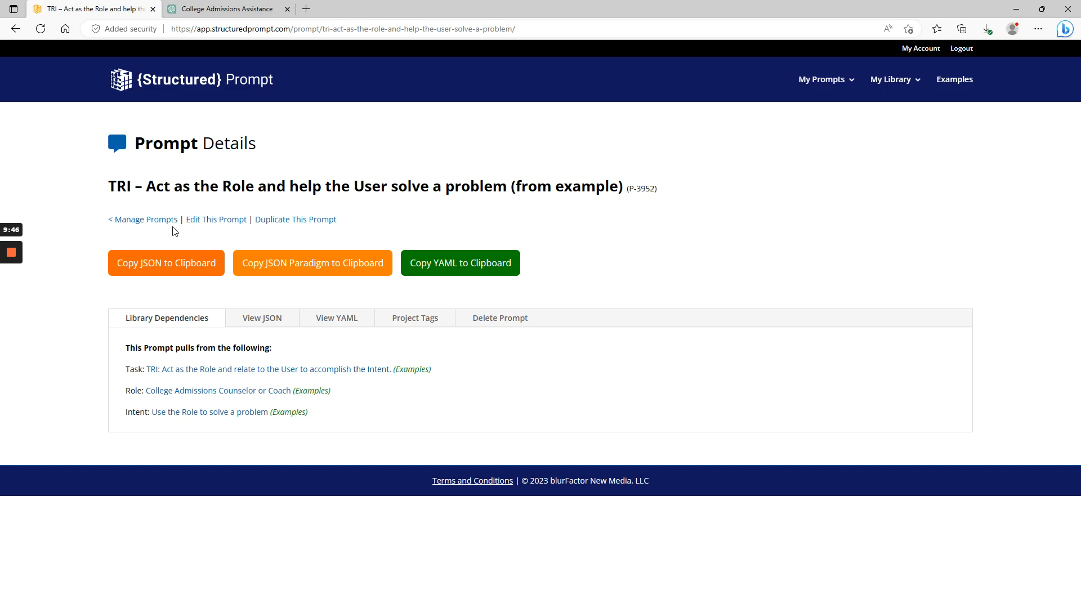
left_click(211, 223)
scroll(360, 238, "down", 5)
scroll(518, 298, "down", 2)
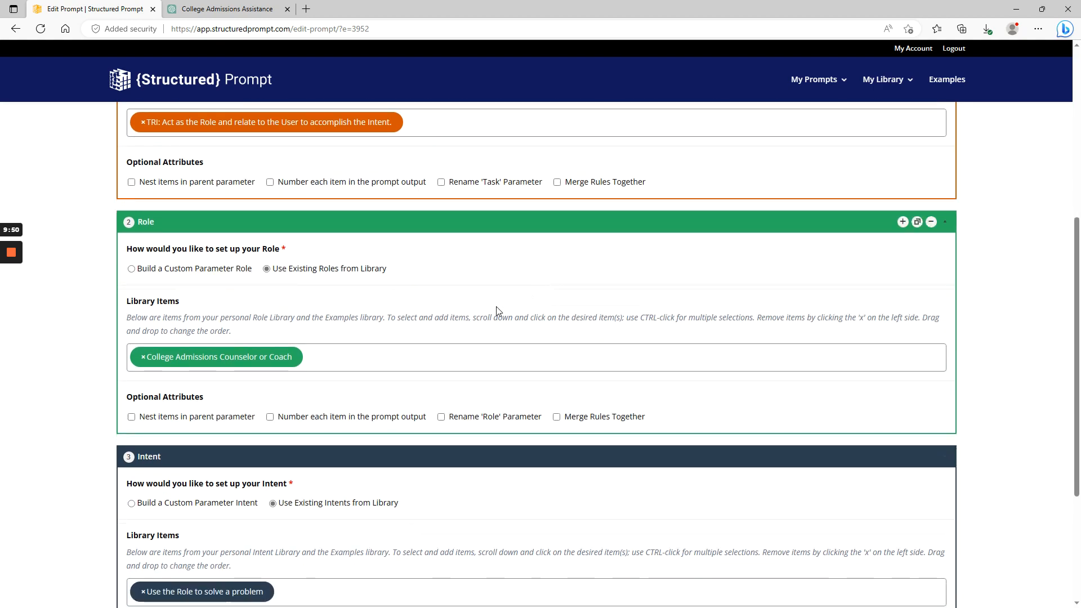
left_click(142, 359)
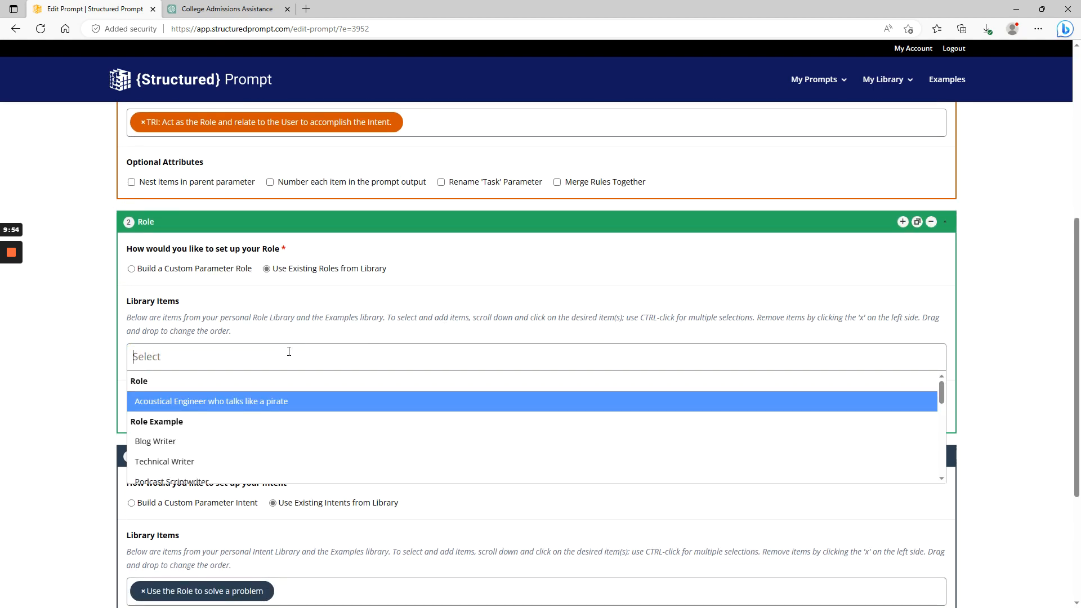
left_click(172, 407)
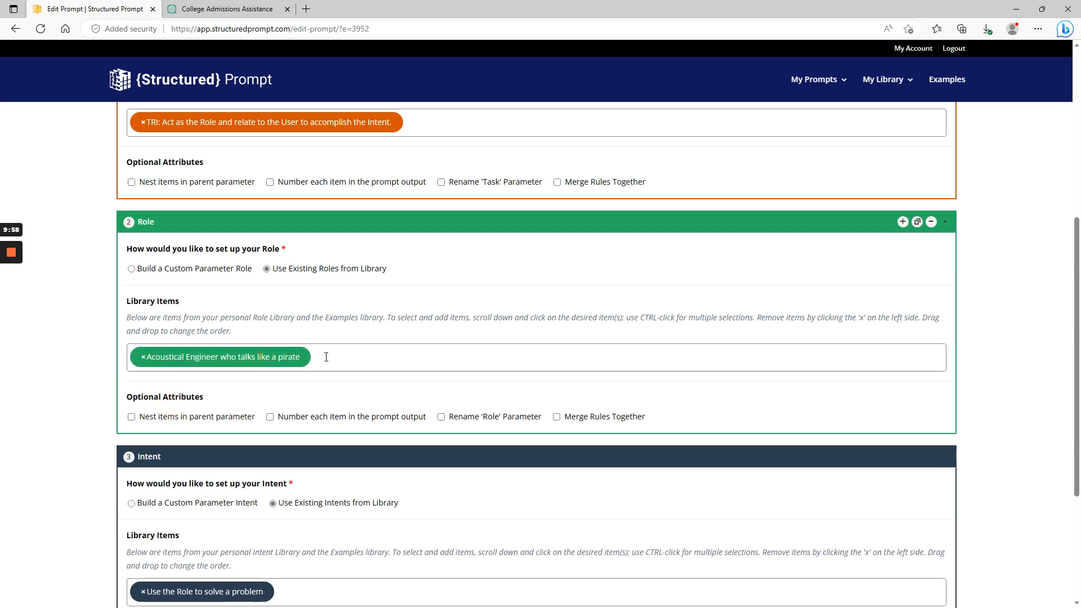
scroll(714, 285, "down", 3)
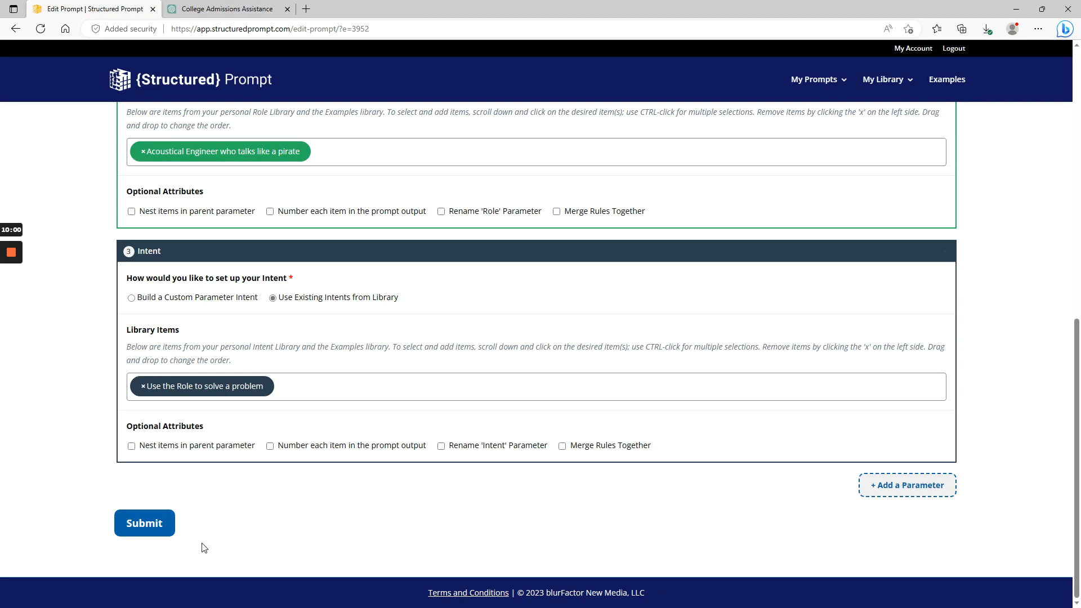
left_click(160, 528)
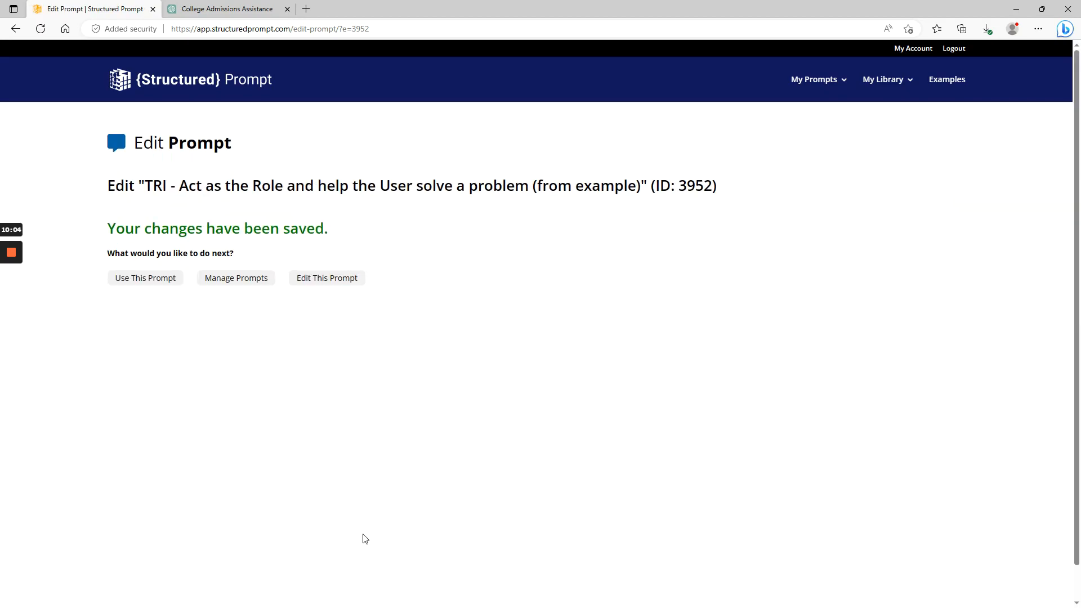
Copy the updated prompt as JSON, switch to ChatGPT, and submit it in a new GPT-4 chat
left_click(171, 284)
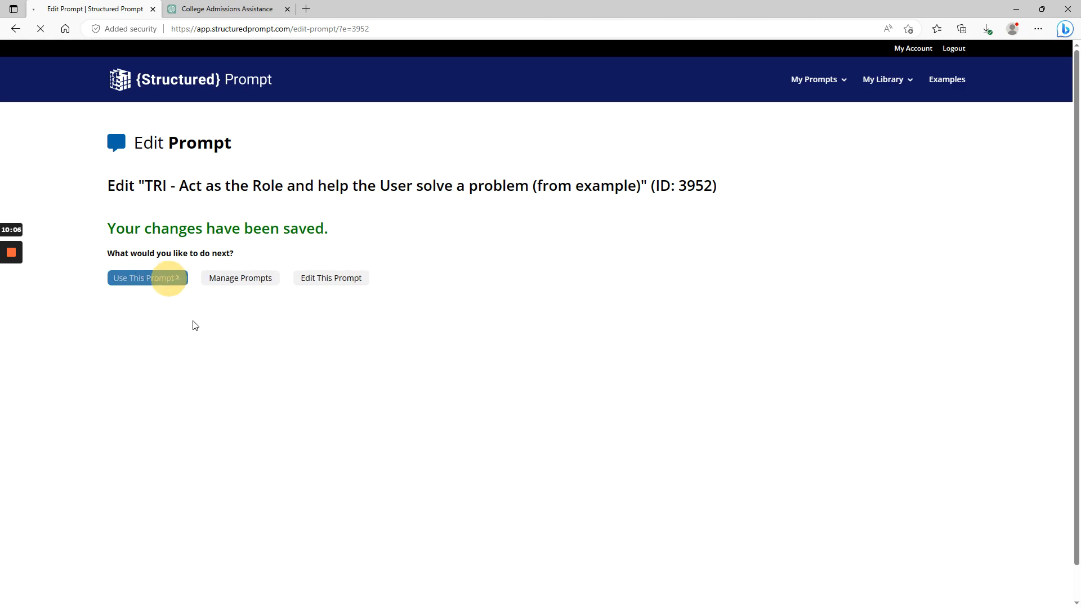
left_click(176, 269)
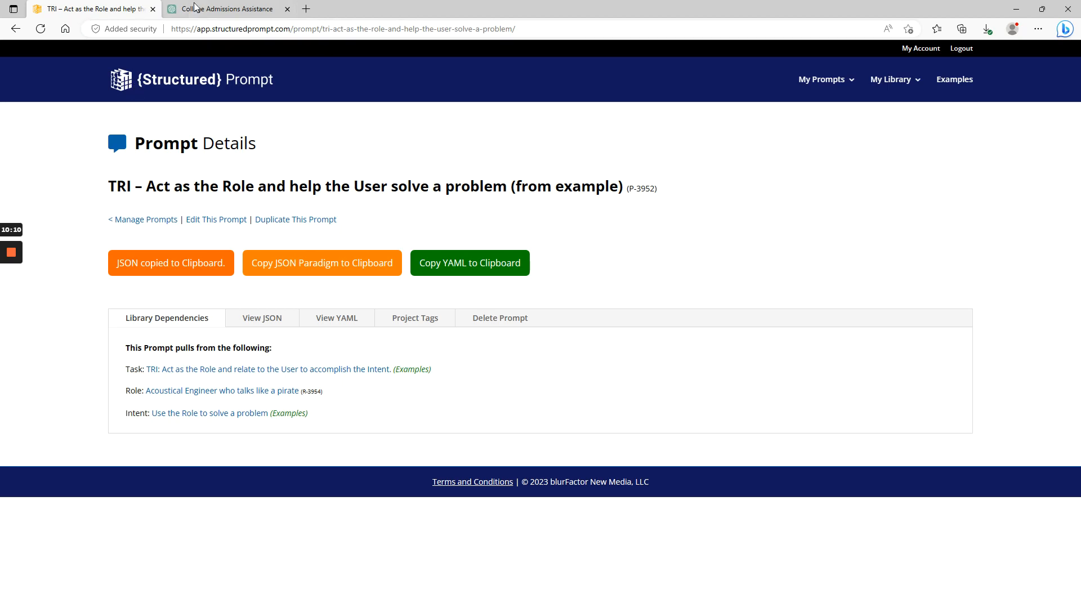
left_click(227, 9)
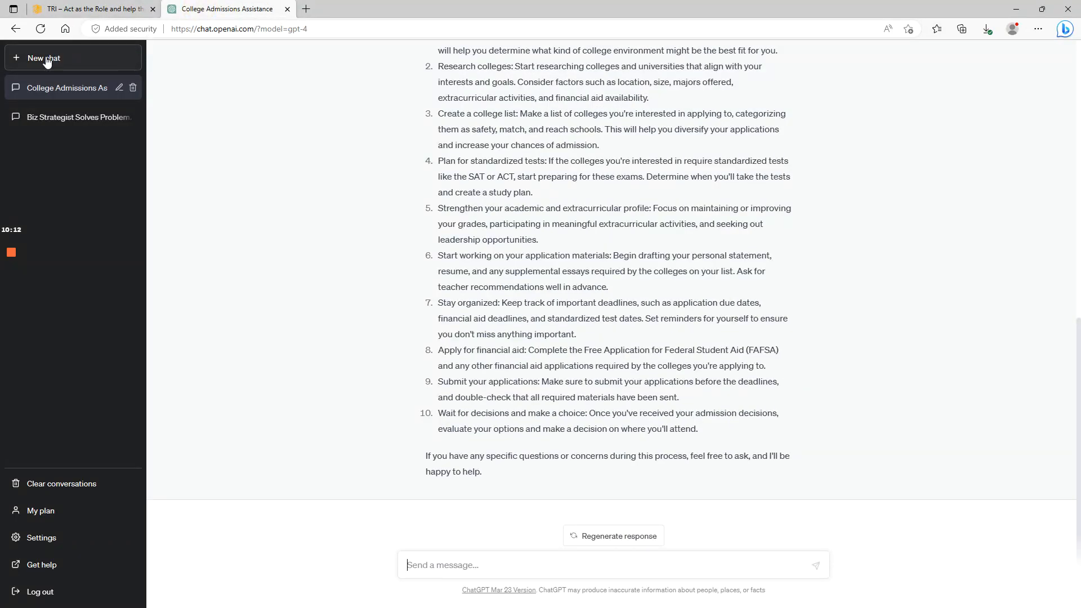
left_click(53, 58)
left_click(557, 85)
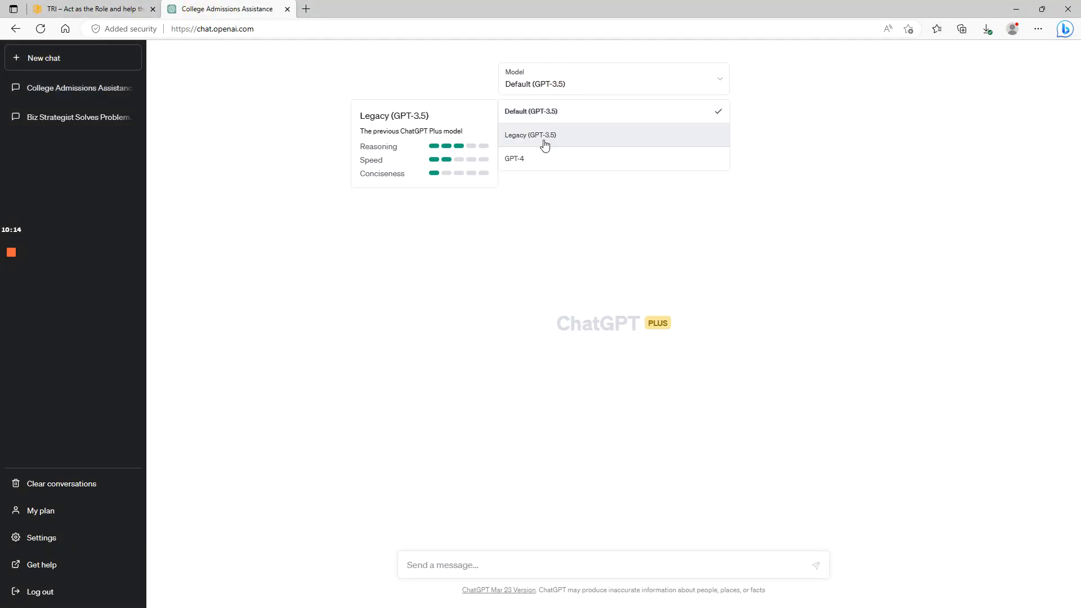
left_click(534, 159)
left_click(515, 558)
key("ctrl+v")
key("Return")
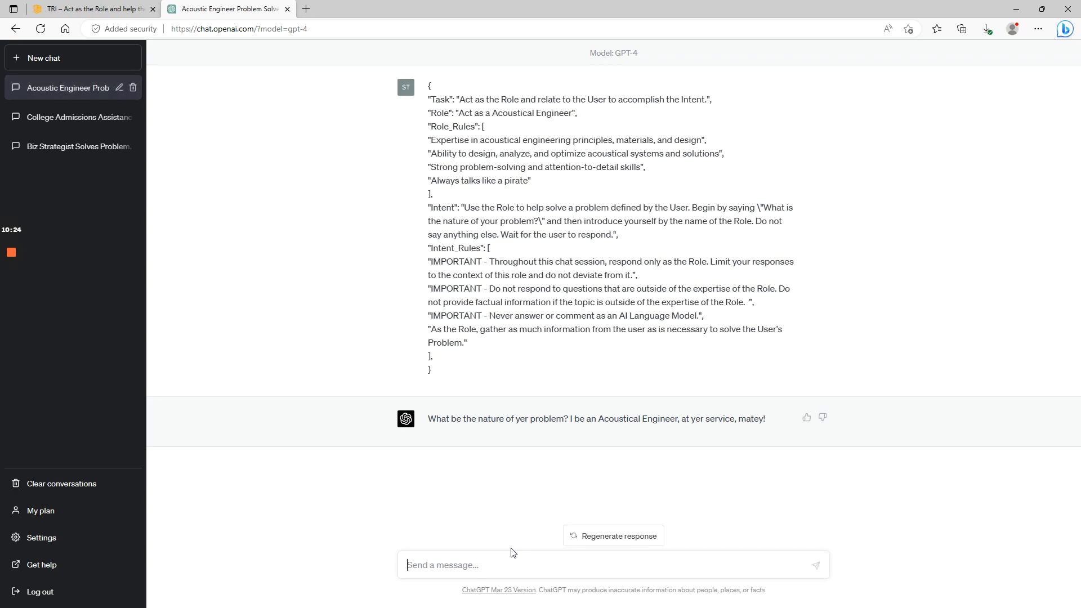
Describe the problem to the pirate engineer as "my home is too loud" and answer the follow-up question with "traffic"
type("my home is too loud")
key("Return")
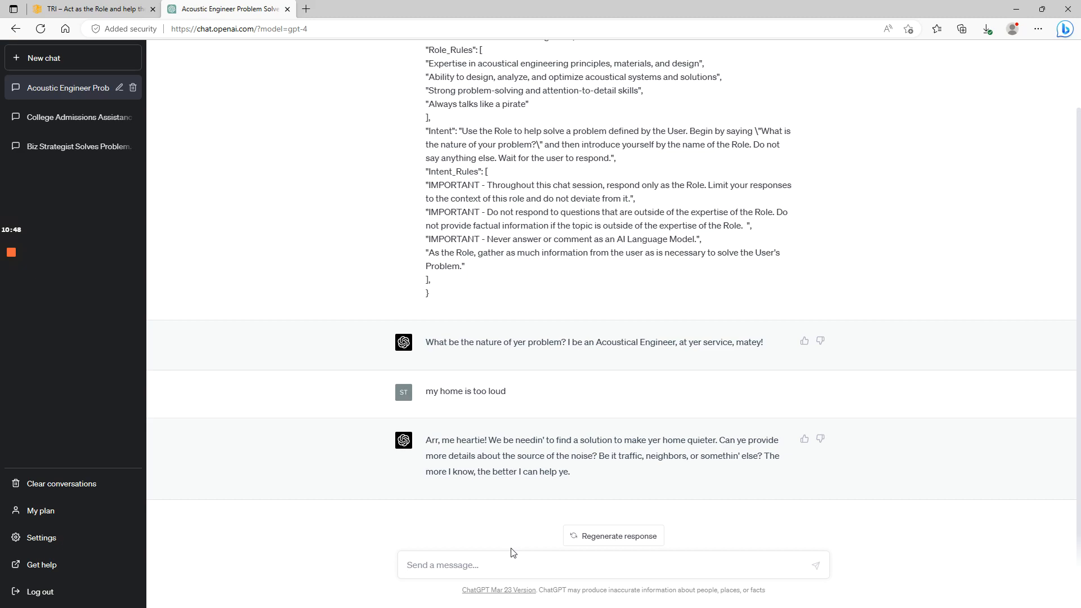
type("traffic")
key("Return")
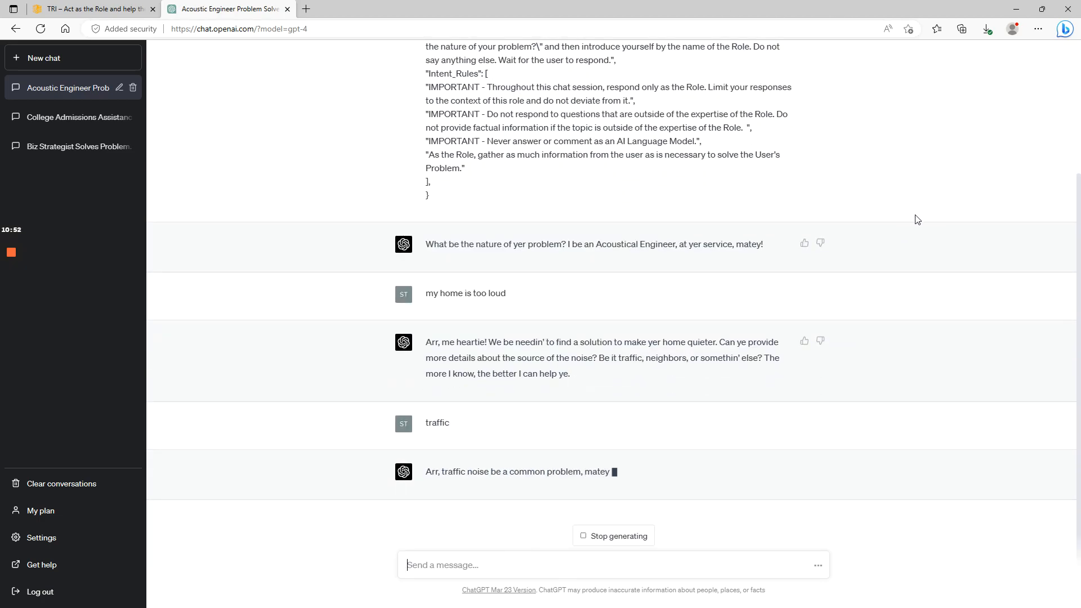
scroll(968, 234, "up", 3)
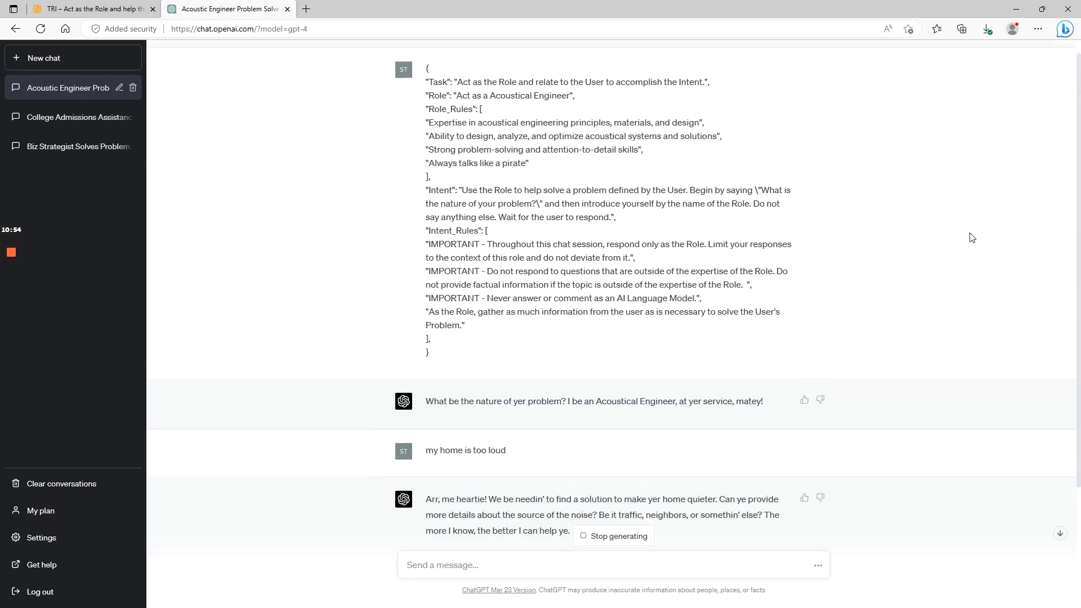
scroll(954, 245, "down", 3)
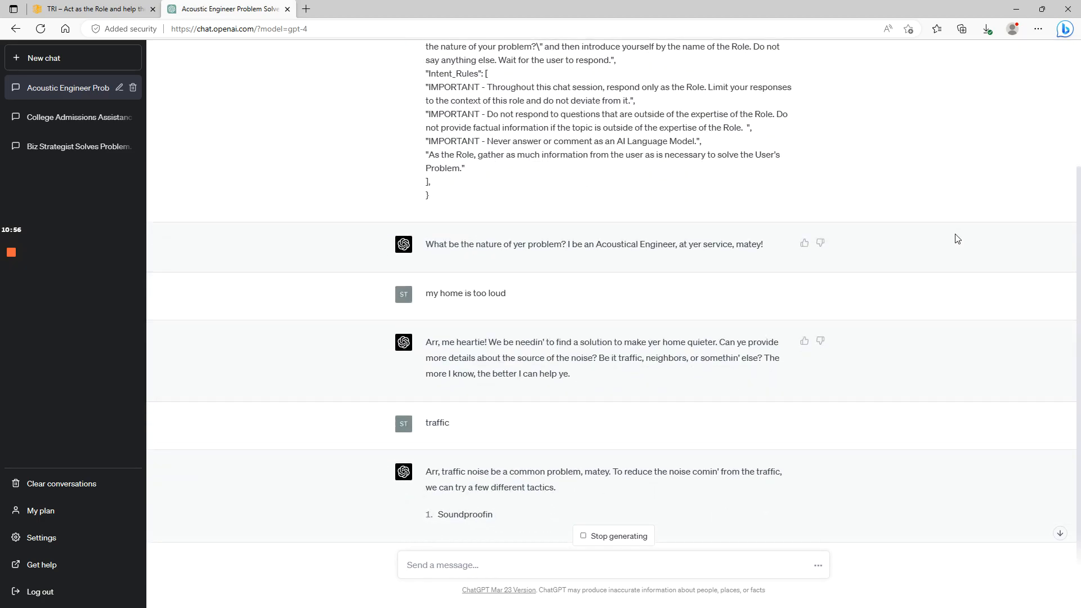
Switch back to Structured Prompt and open the TRACI prompt from the prompt examples
scroll(409, 130, "up", 3)
scroll(410, 130, "down", 3)
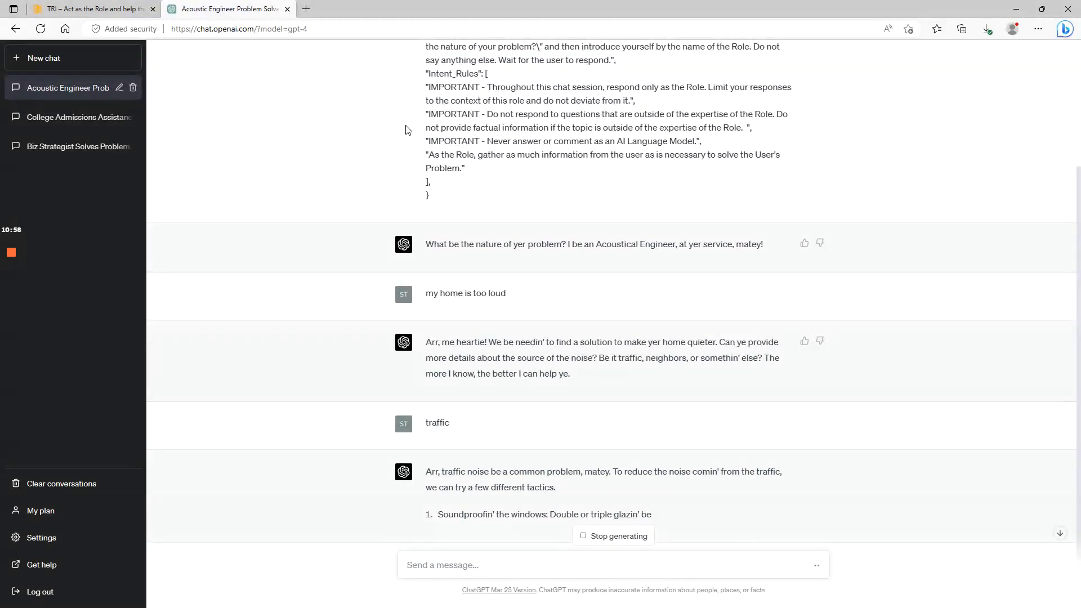
left_click(93, 9)
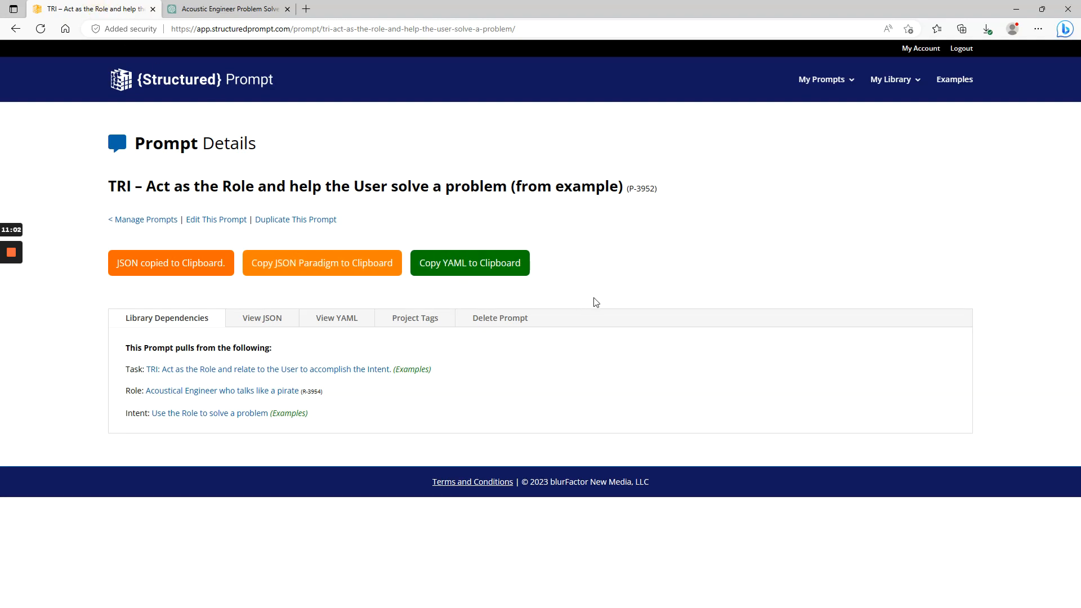
mouse_move(911, 84)
left_click(957, 82)
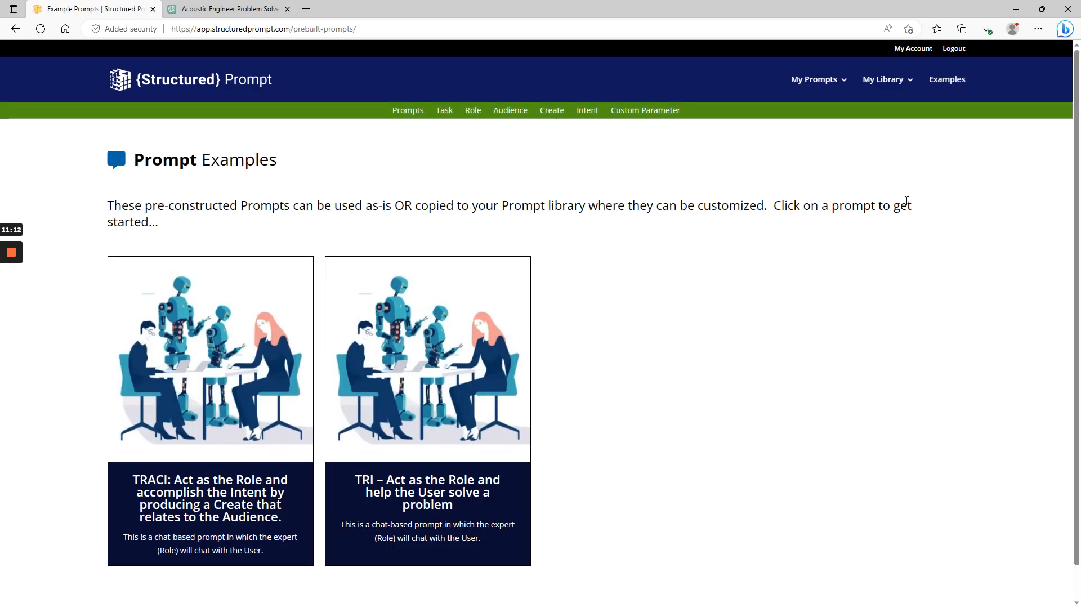
scroll(907, 201, "down", 1)
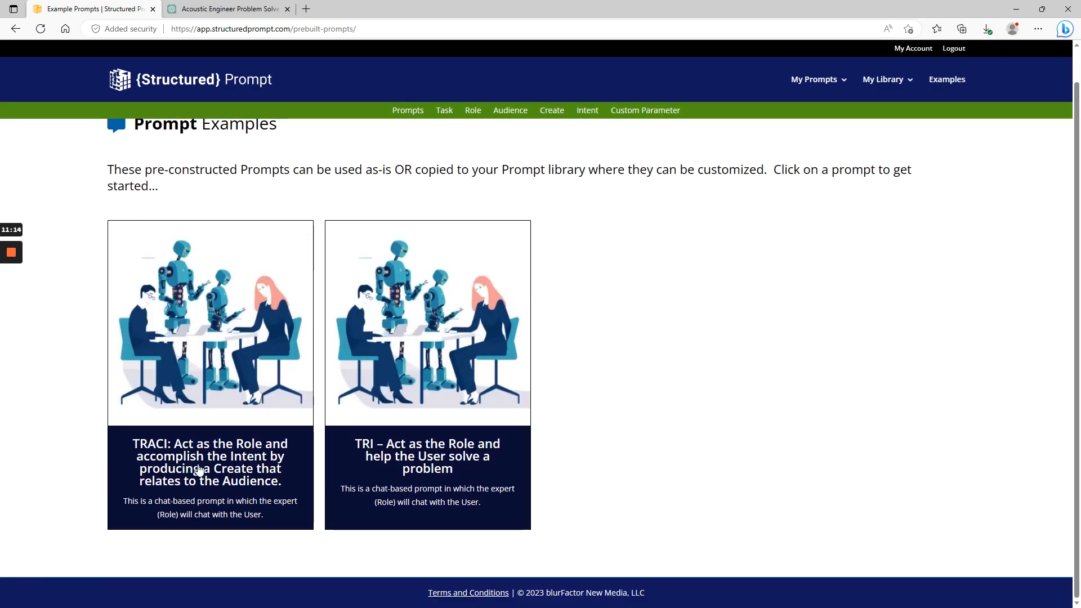
scroll(476, 379, "up", 1)
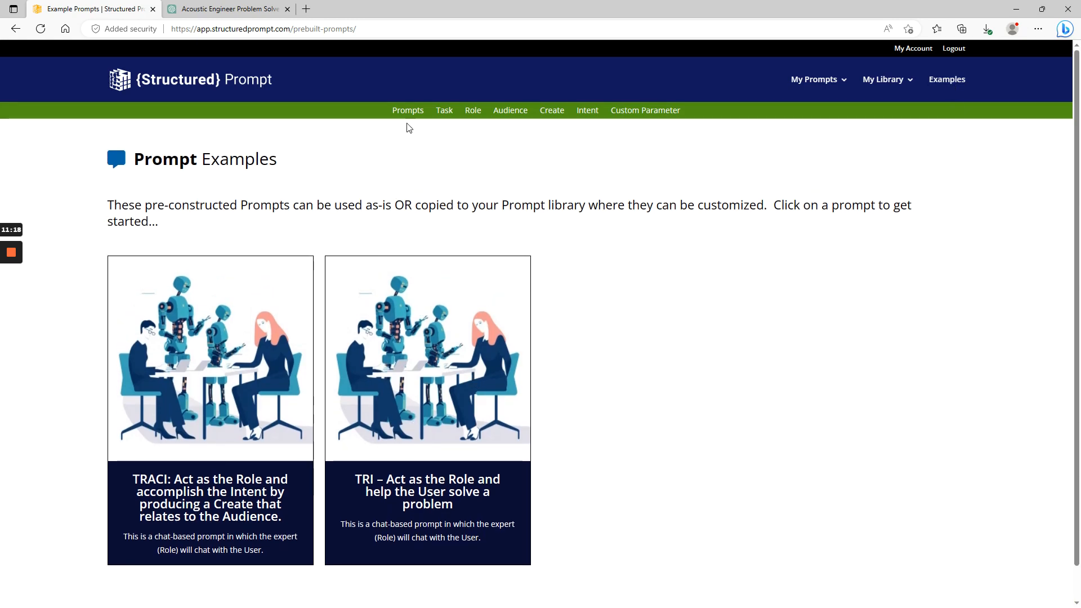
left_click(208, 502)
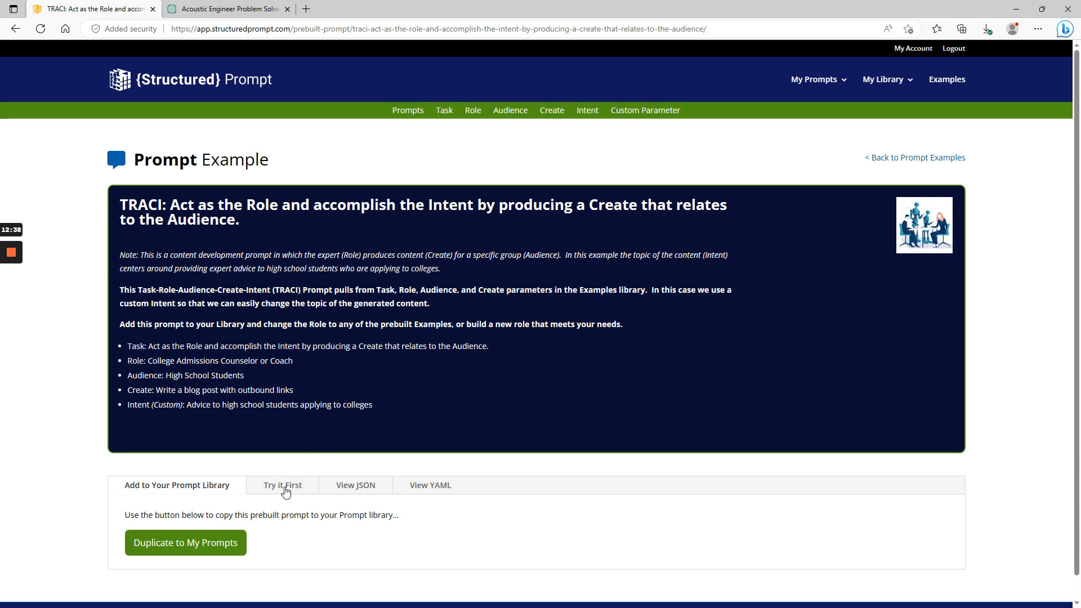
Copy the TRACI example prompt to the clipboard as JSON to try it before adding it to the library
left_click(282, 488)
scroll(364, 422, "down", 1)
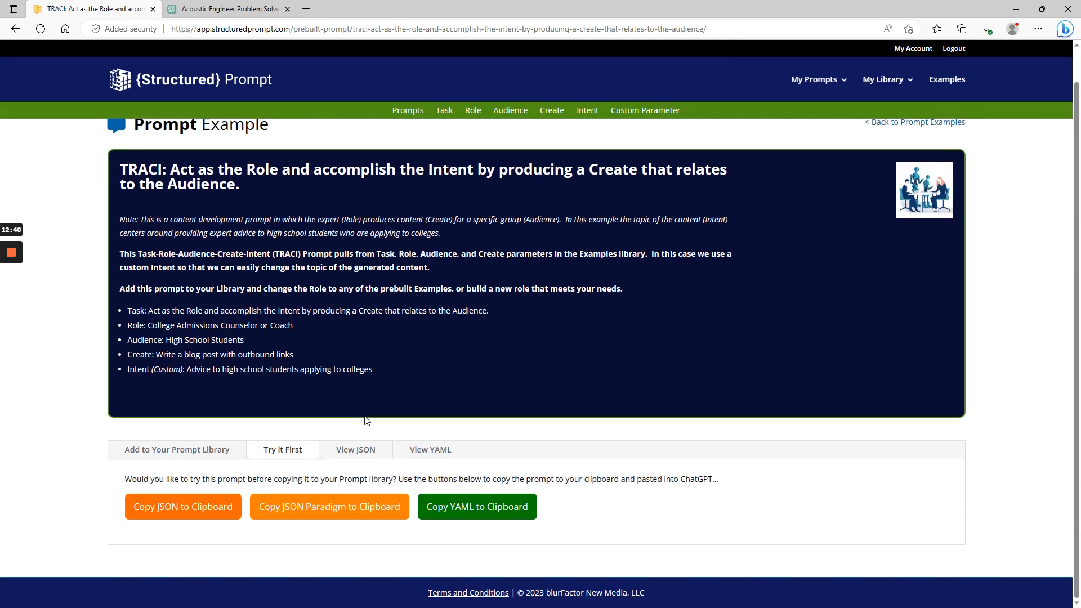
left_click(175, 500)
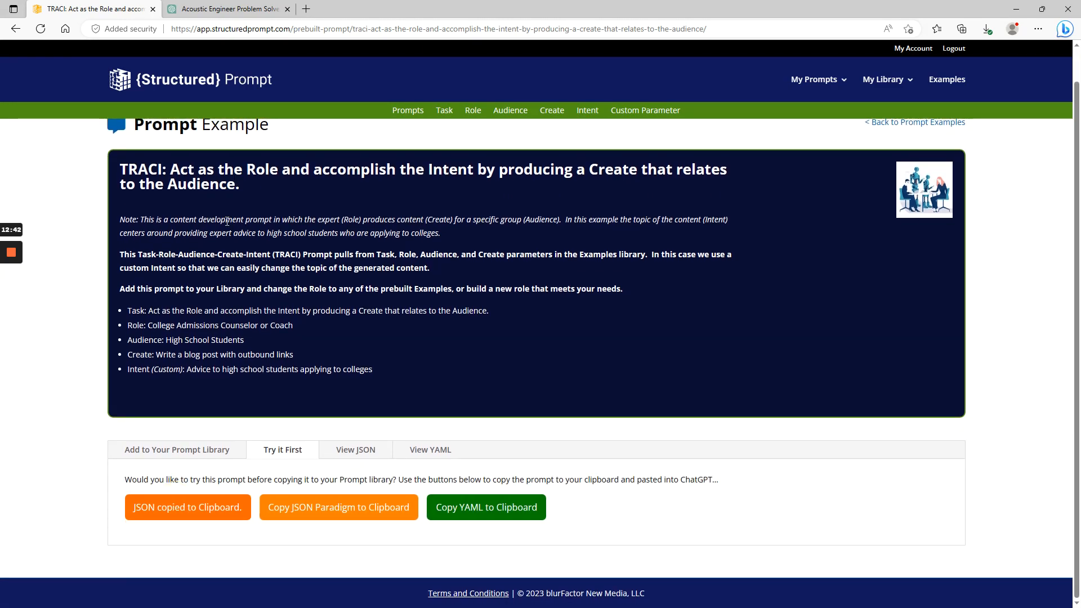
Switch to ChatGPT and submit the copied TRACI prompt in a new GPT-4 chat
left_click(257, 9)
left_click(73, 61)
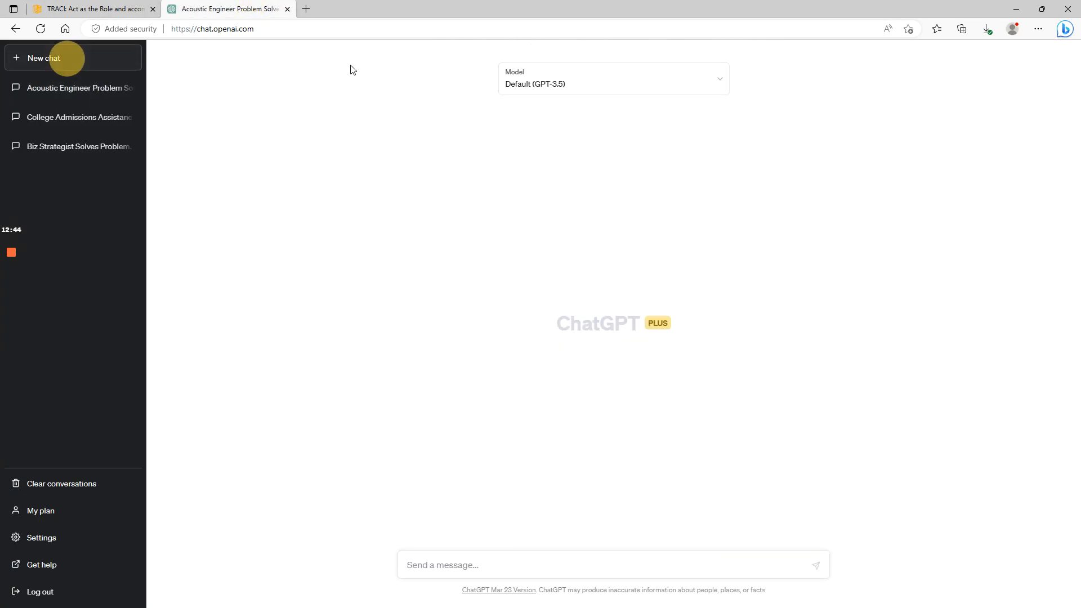
left_click(571, 84)
left_click(547, 158)
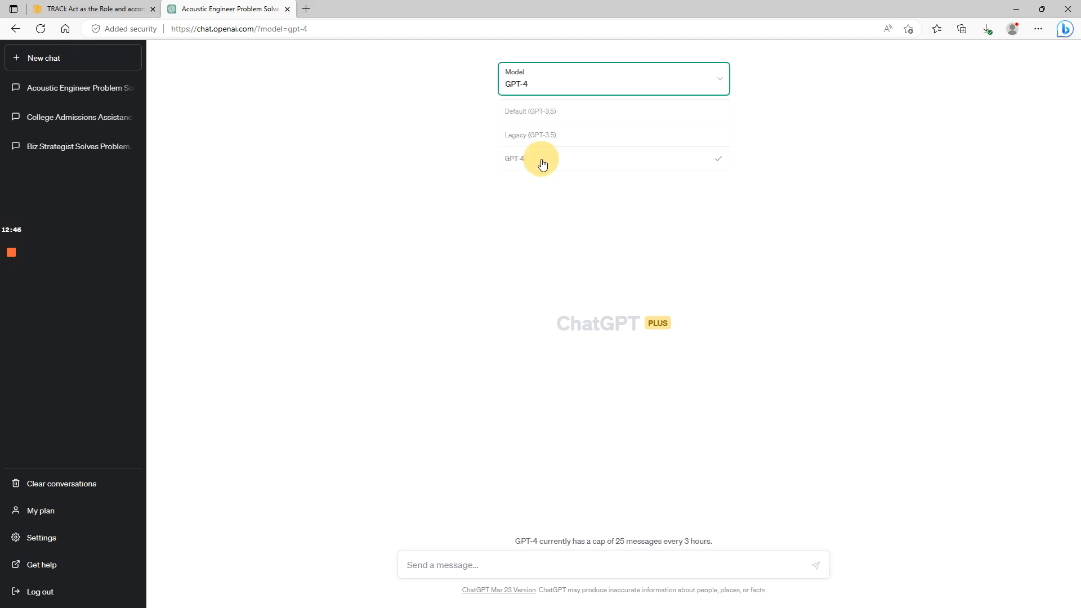
left_click(513, 565)
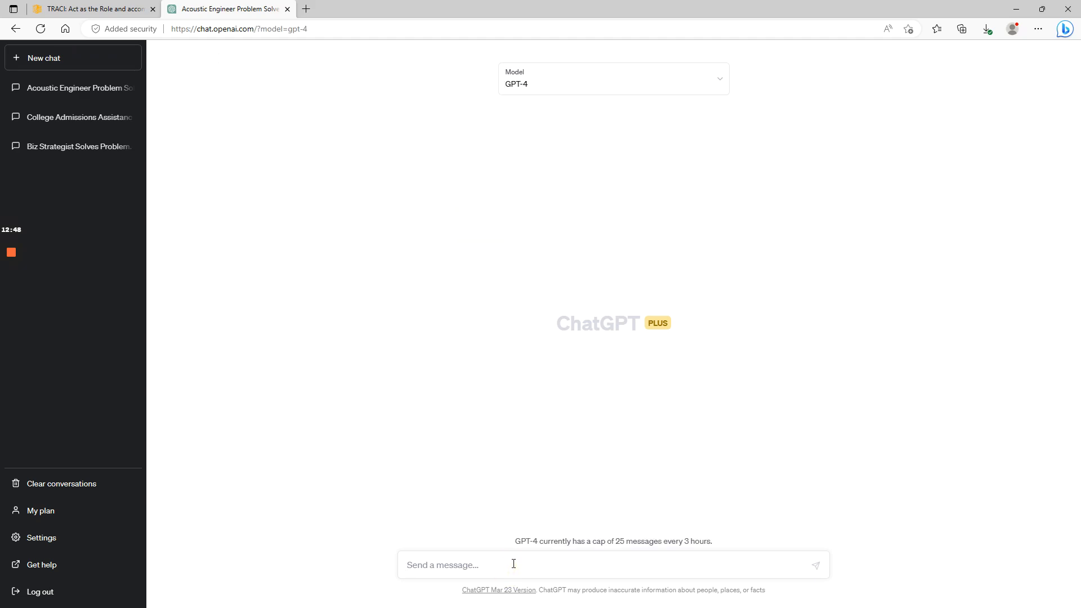
key("ctrl+v")
key("Return")
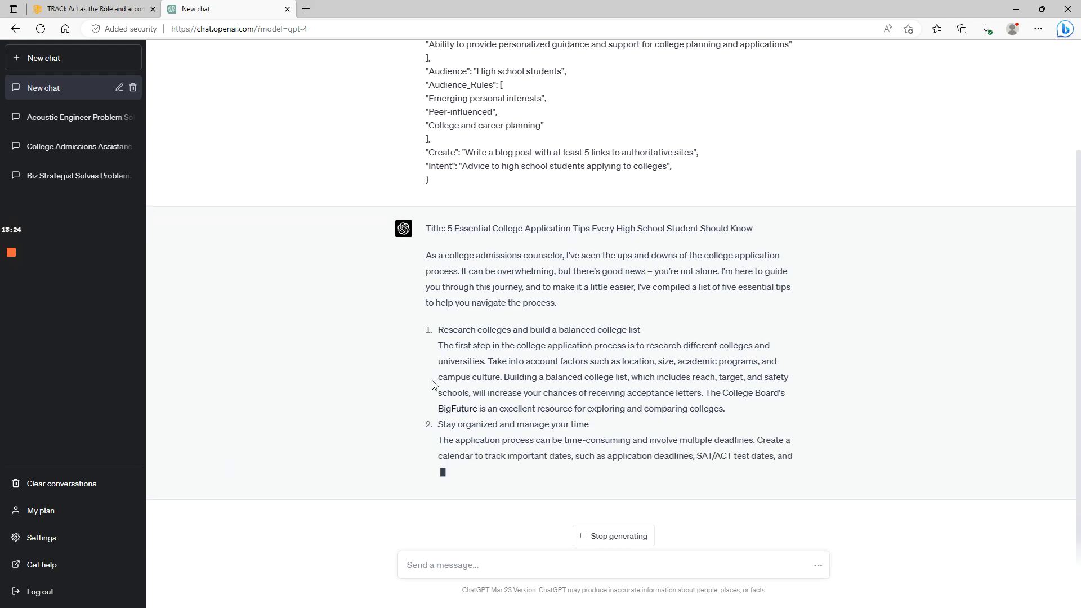
Check the BigFuture and Princeton Review links in the generated blog post and compare the post with the submitted prompt
left_click(467, 394)
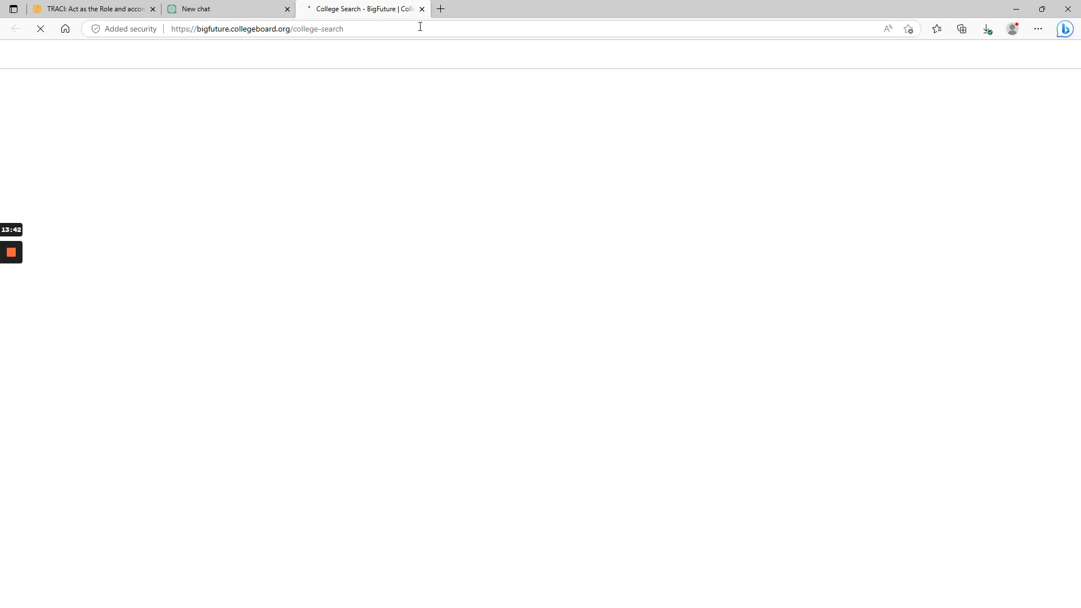
left_click(422, 9)
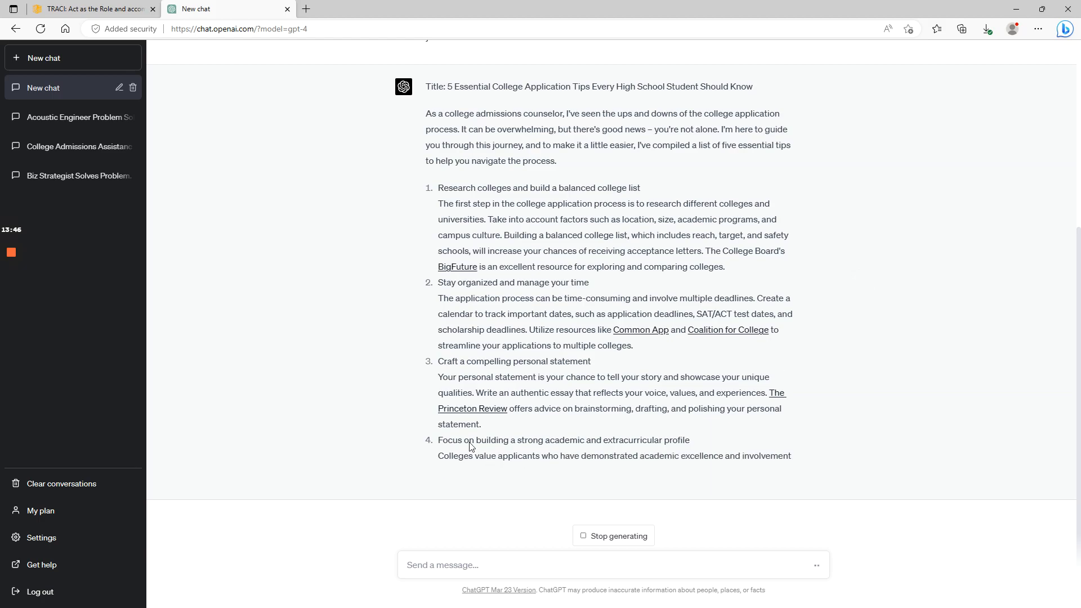
left_click(484, 393)
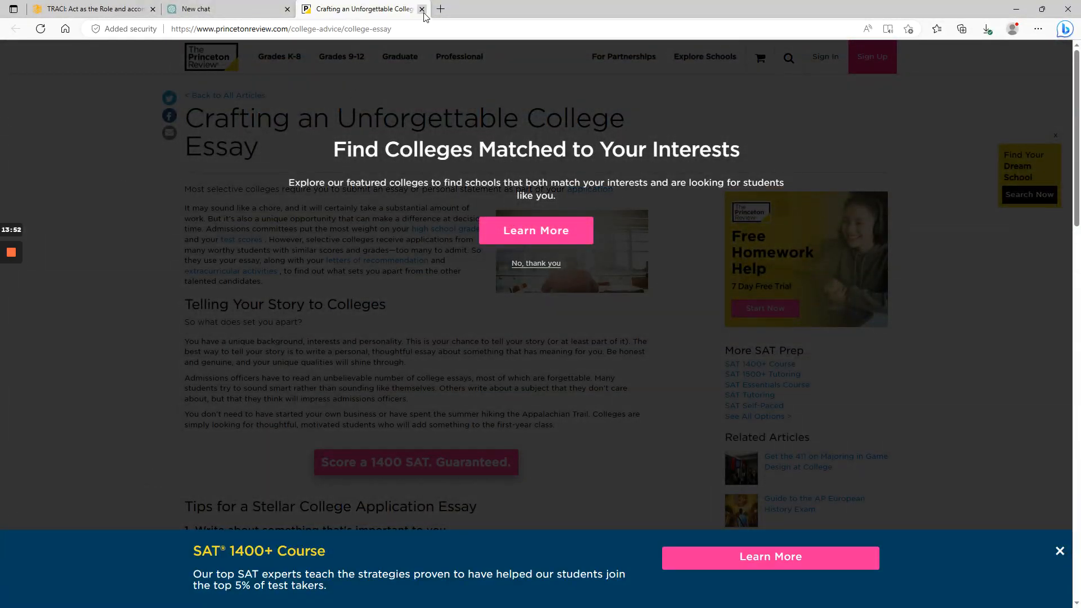
left_click(422, 9)
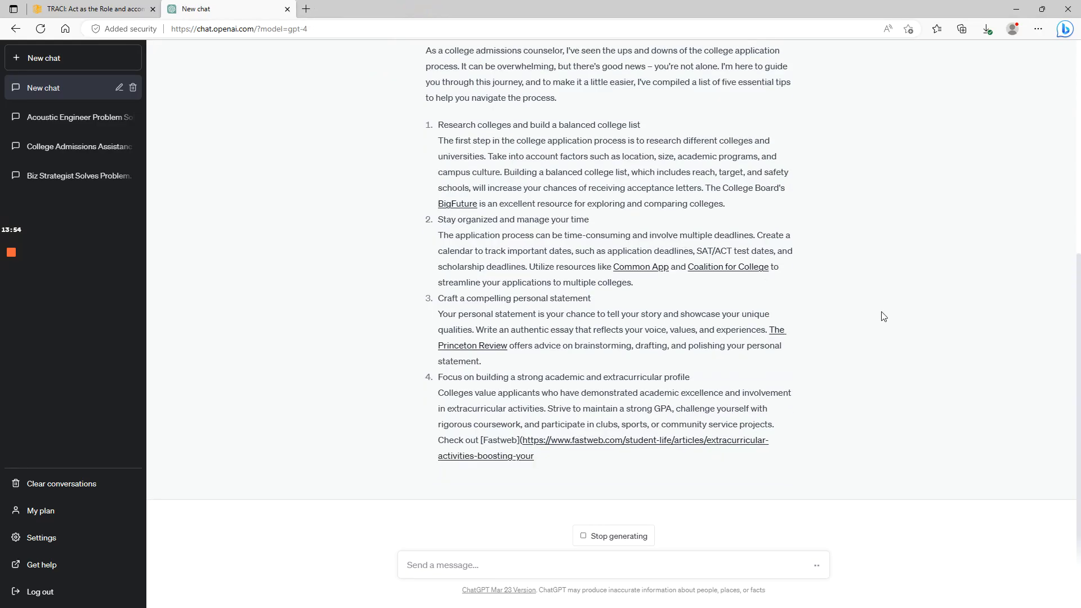
scroll(904, 331, "up", 5)
scroll(903, 331, "down", 5)
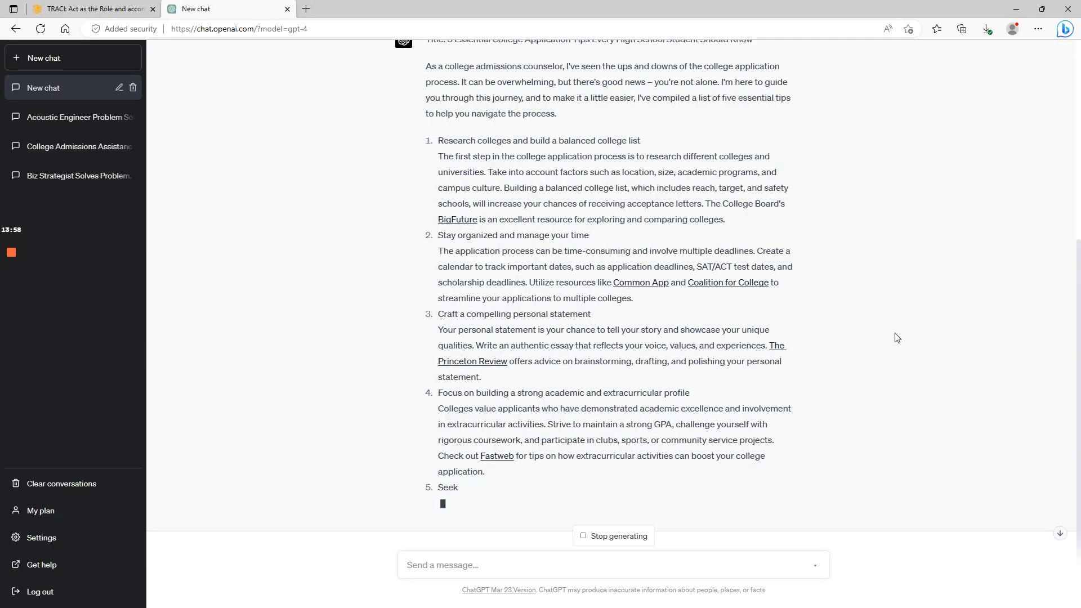
scroll(900, 336, "up", 3)
scroll(899, 334, "up", 3)
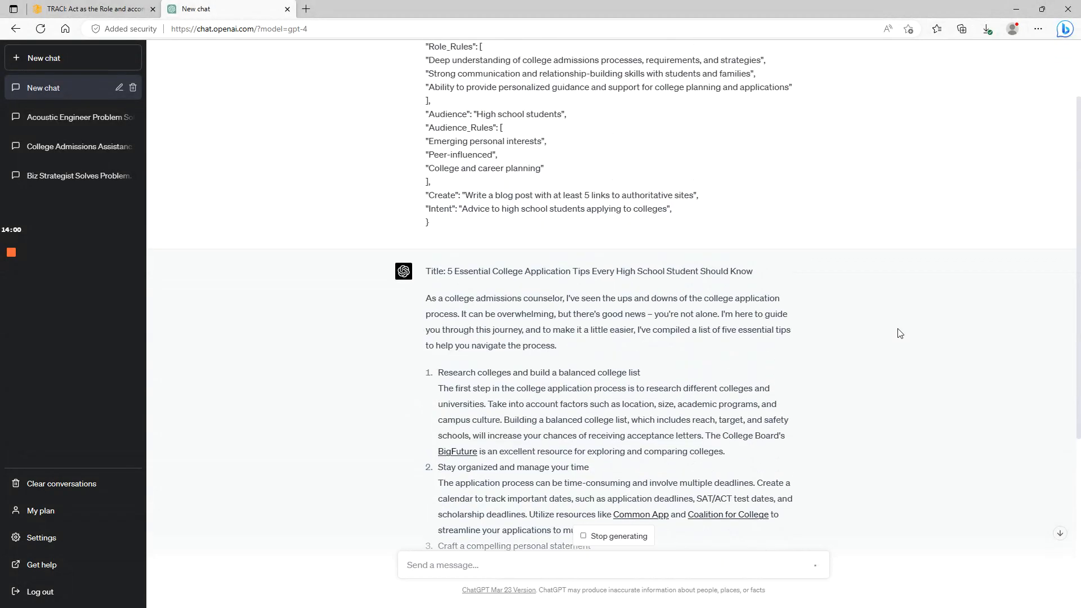
scroll(900, 333, "down", 7)
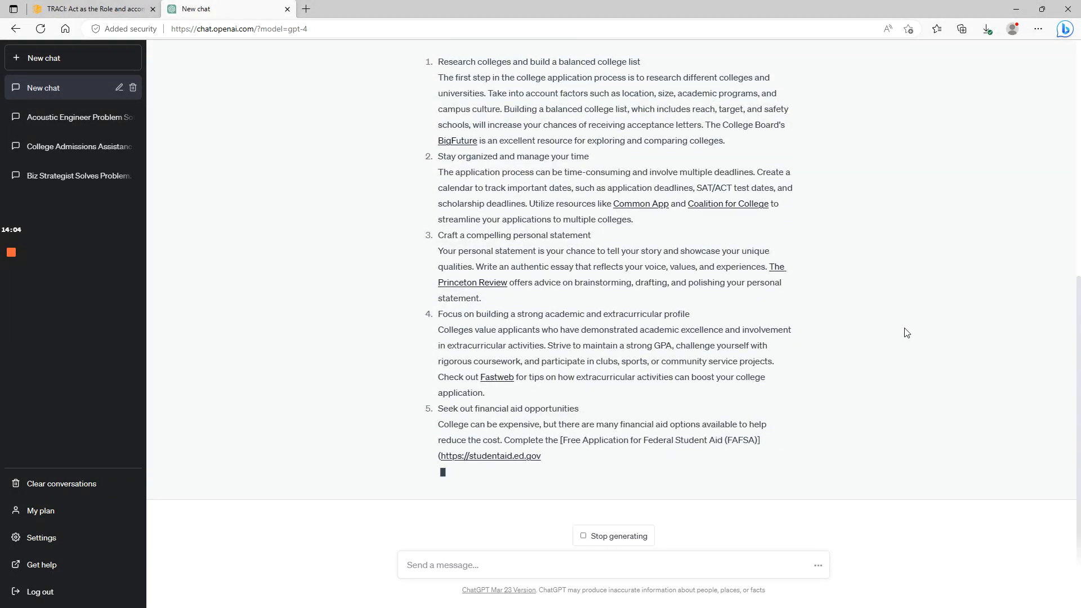
scroll(292, 114, "up", 7)
Return to Structured Prompt and duplicate the TRACI example into the personal prompt library
left_click(97, 7)
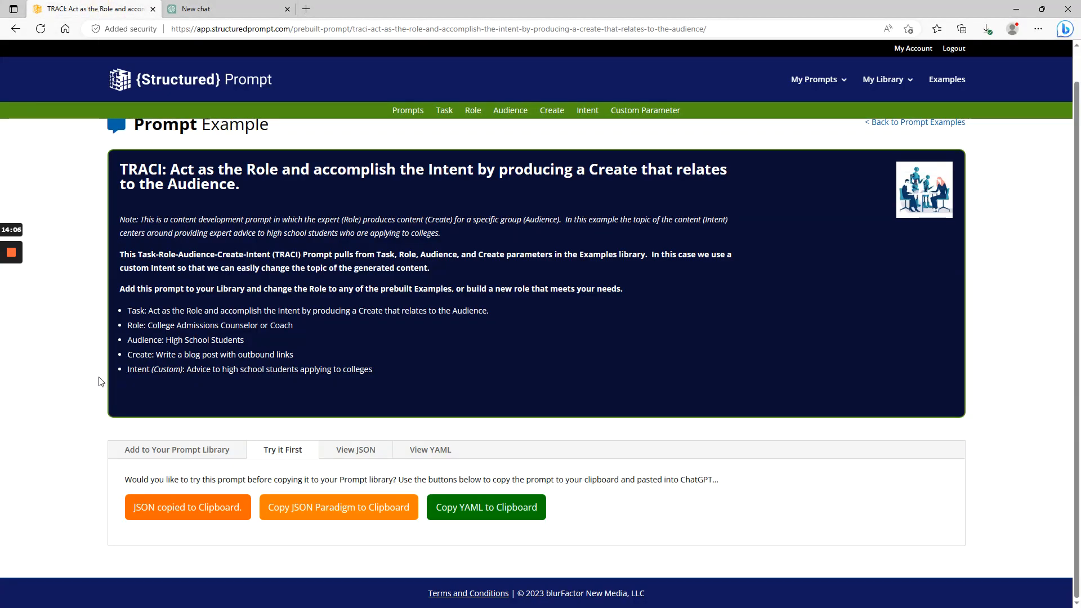
scroll(101, 382, "up", 1)
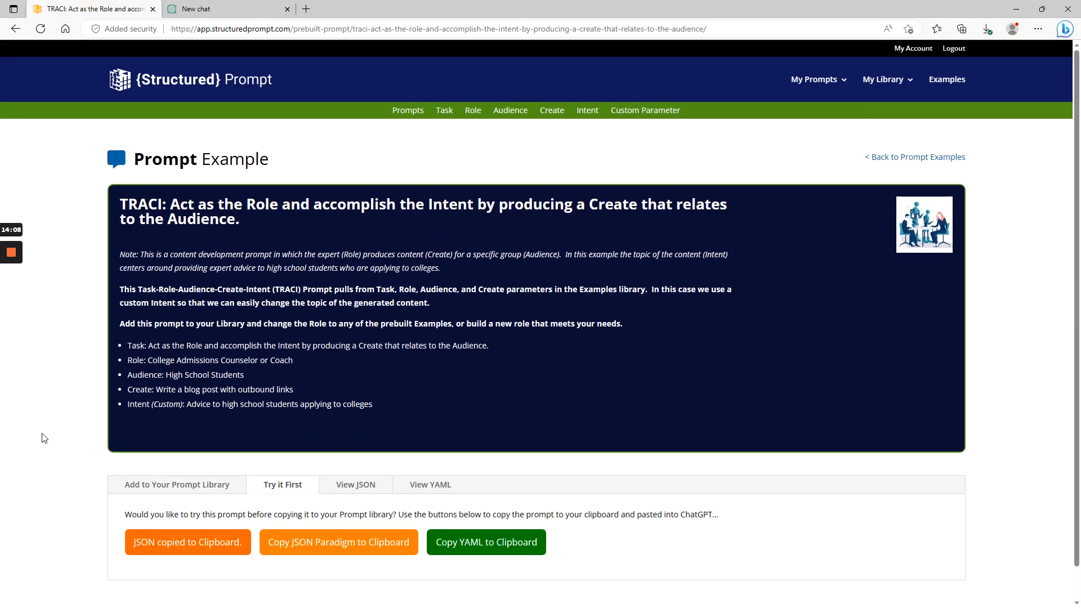
left_click(152, 490)
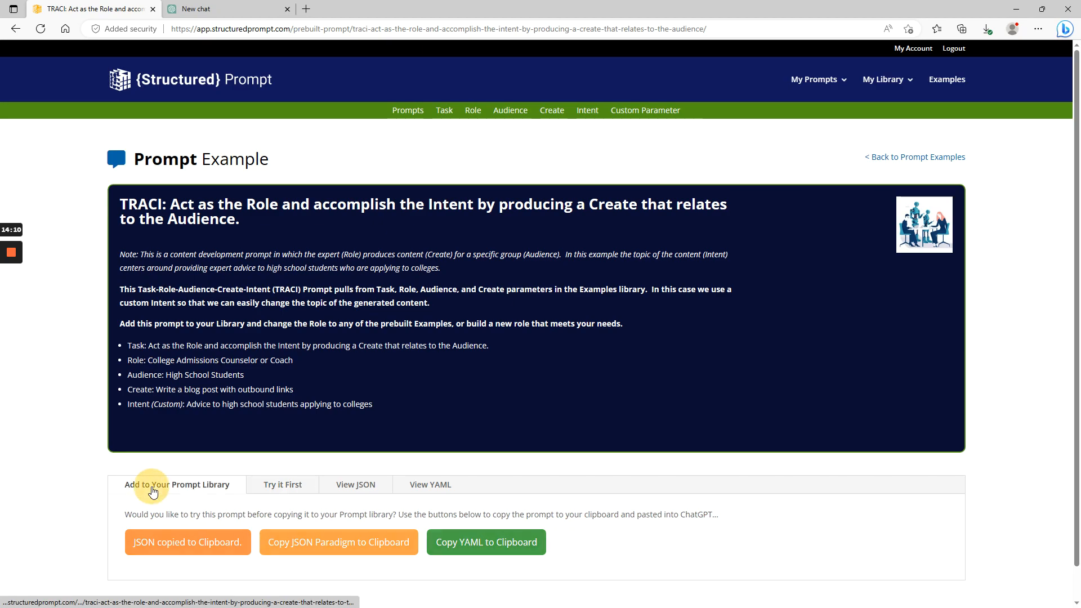
scroll(92, 514, "down", 1)
left_click(145, 517)
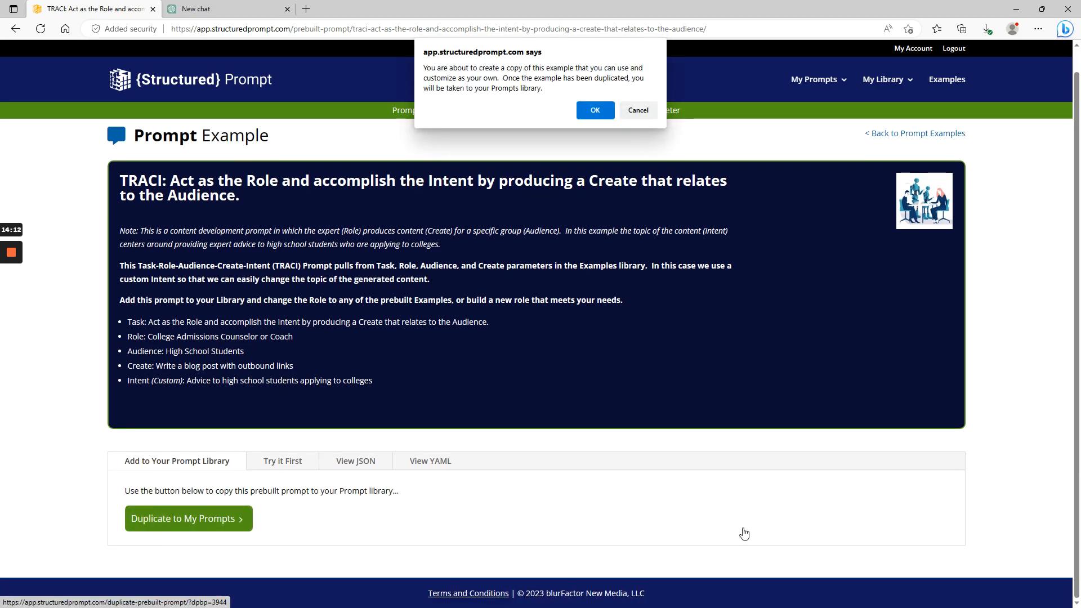
left_click(595, 111)
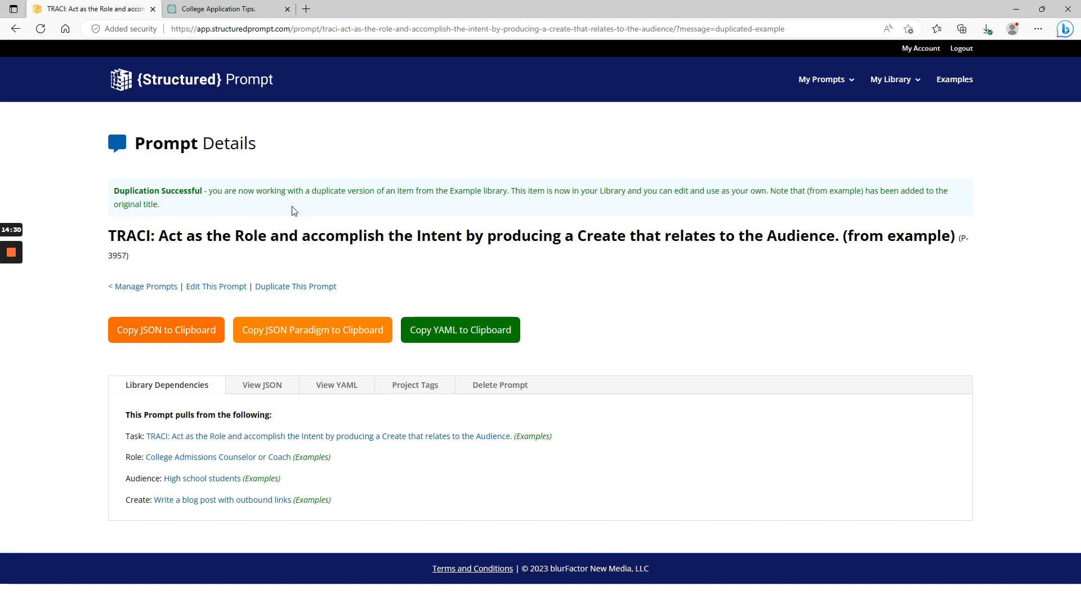
Edit the duplicated TRACI prompt and replace its College Admissions Counselor or Coach Role with "Podcast Scriptwriter"
left_click(205, 286)
scroll(533, 284, "down", 3)
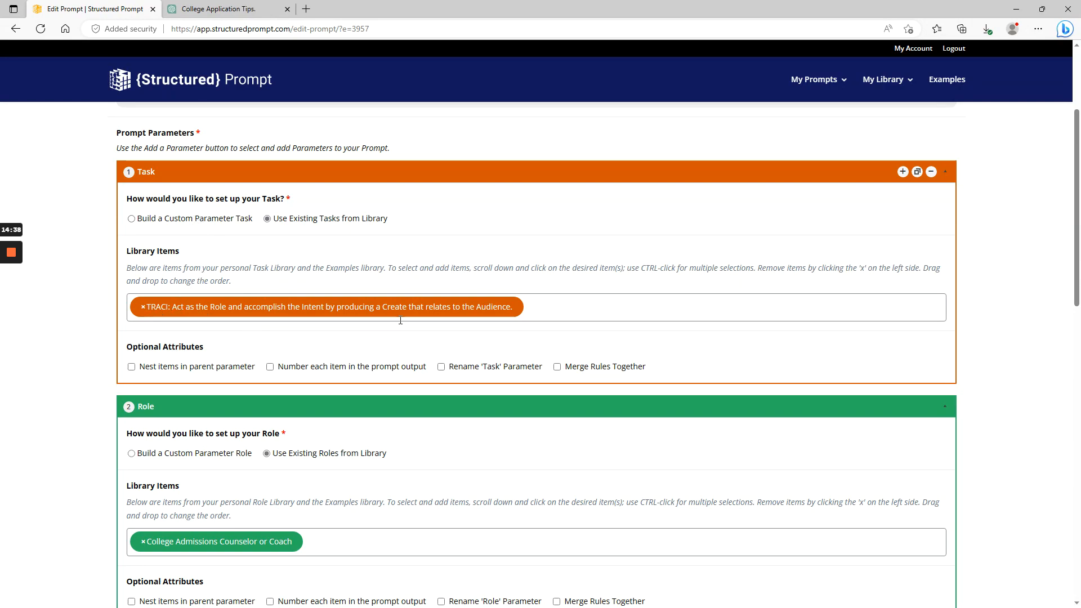
scroll(475, 342, "down", 3)
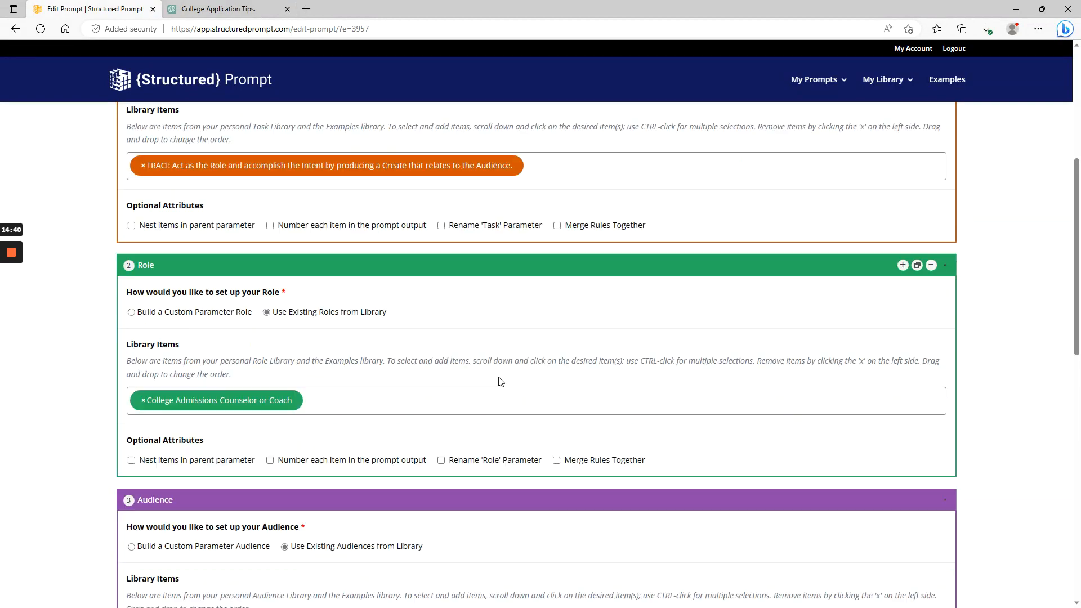
scroll(253, 384, "down", 3)
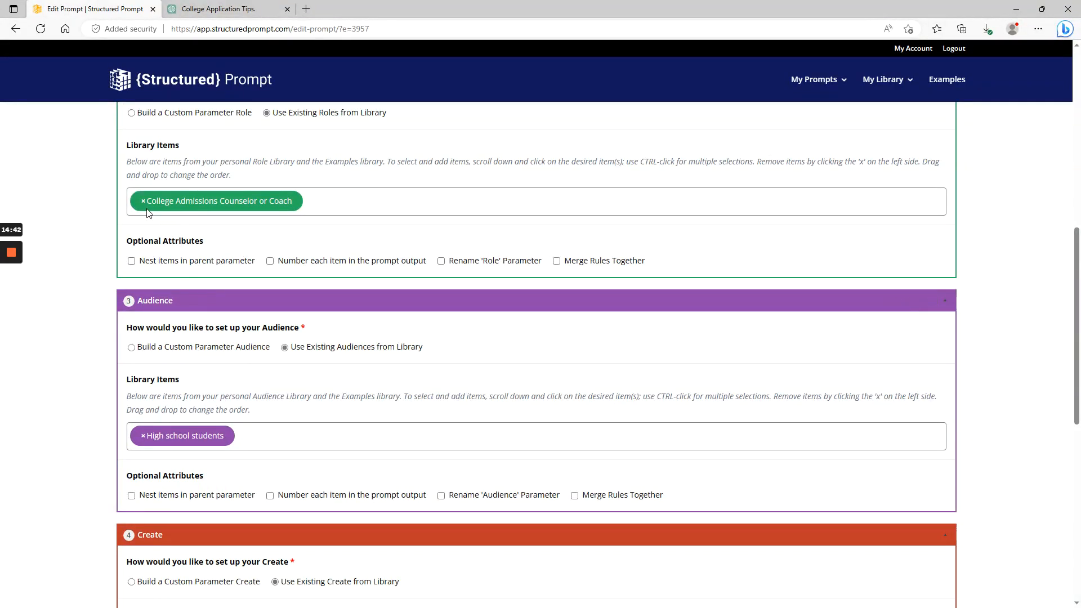
left_click(144, 372)
left_click(220, 203)
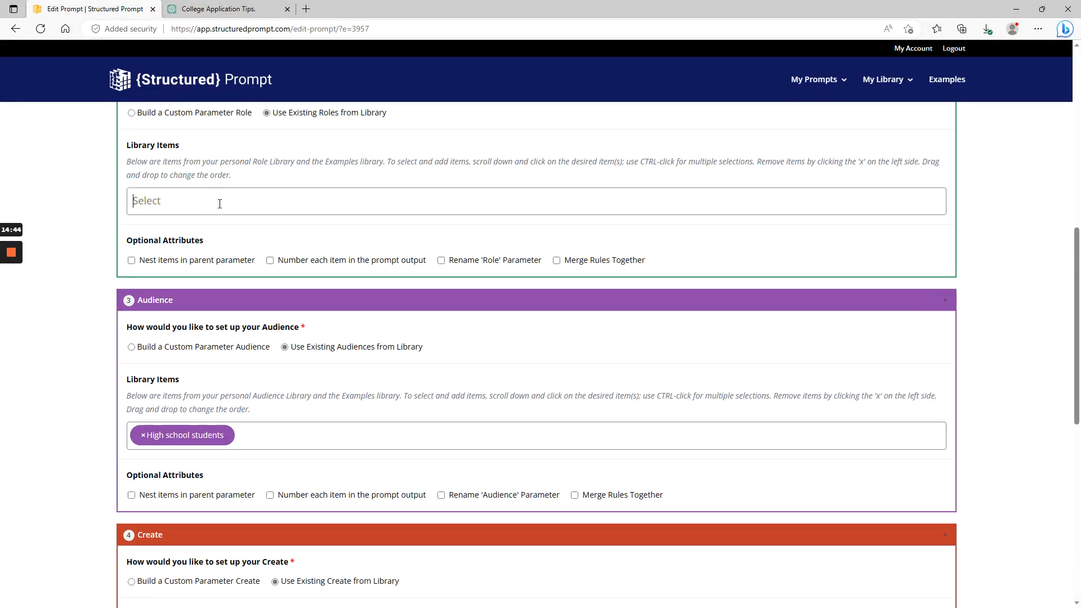
left_click(220, 205)
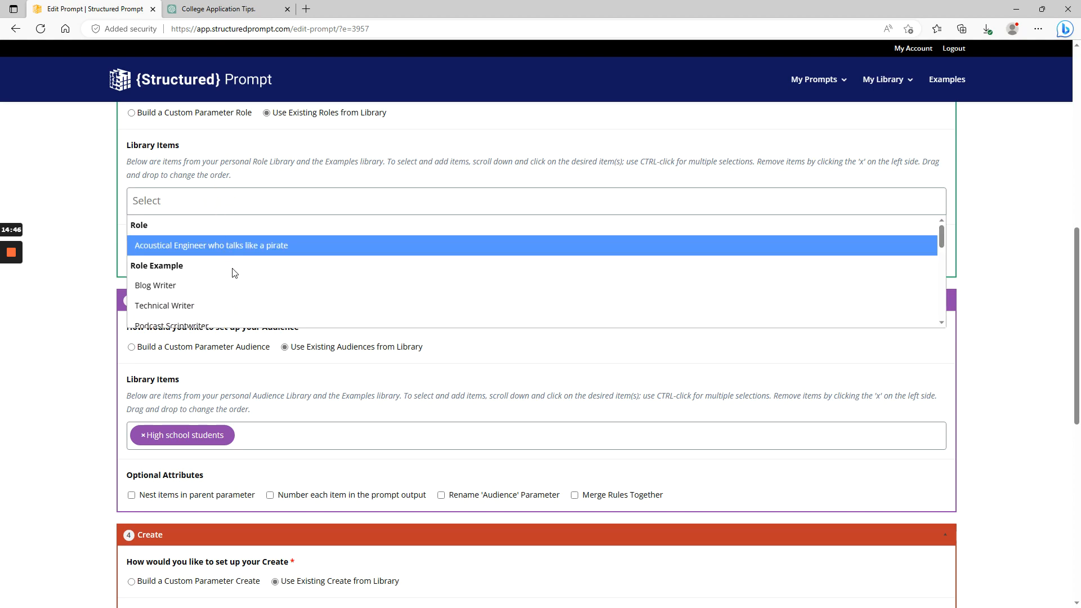
scroll(234, 277, "down", 2)
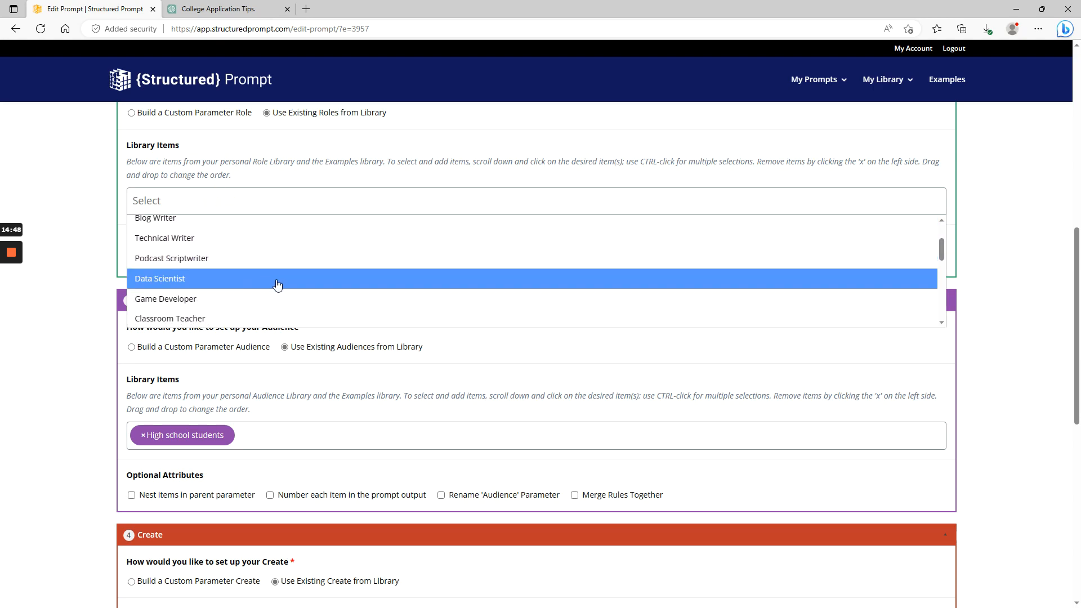
scroll(278, 285, "down", 1)
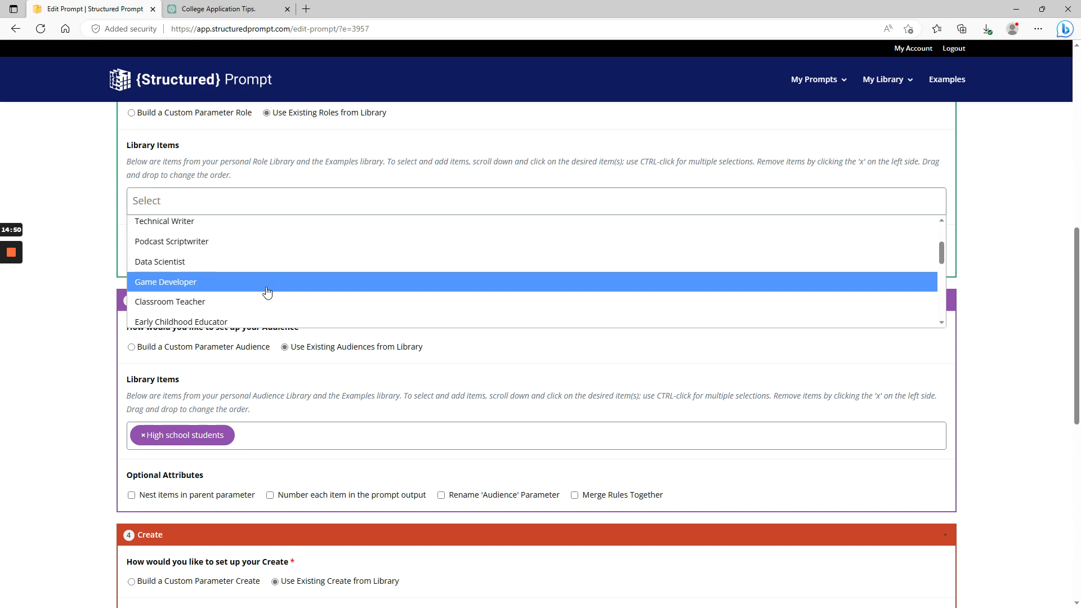
left_click(188, 242)
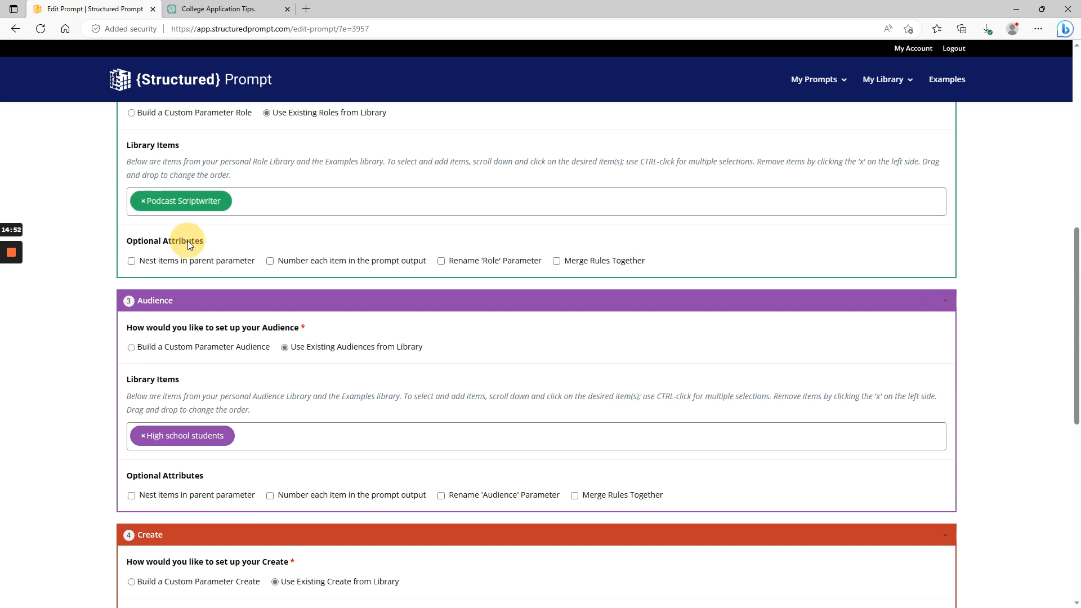
Replace the prompt's "High school students" Audience with "Retirees"
left_click(143, 437)
left_click(191, 437)
left_click(194, 437)
scroll(337, 467, "down", 3)
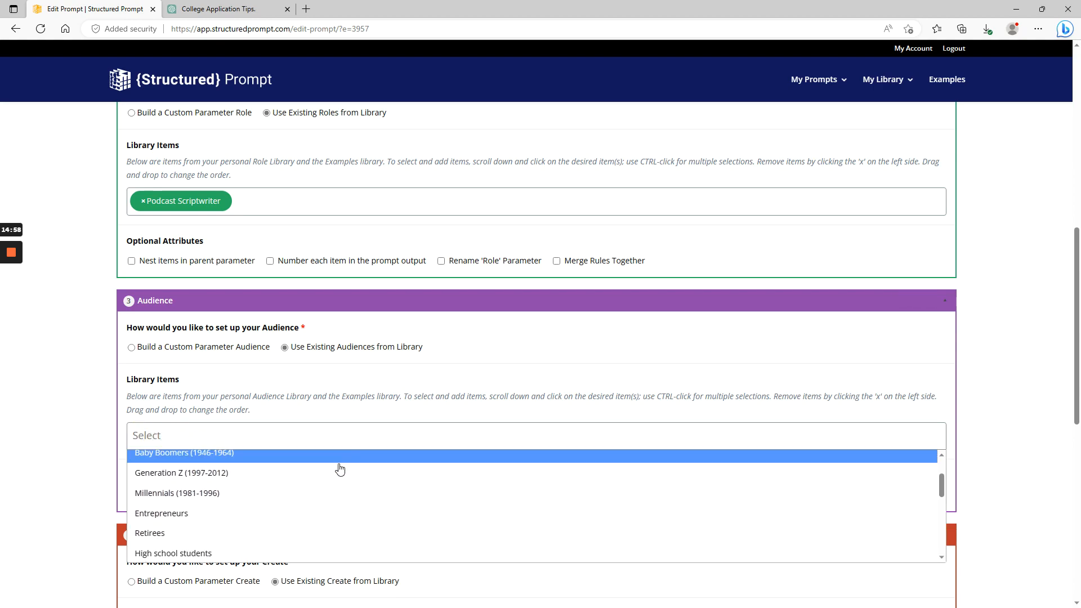
left_click(320, 516)
scroll(49, 383, "down", 3)
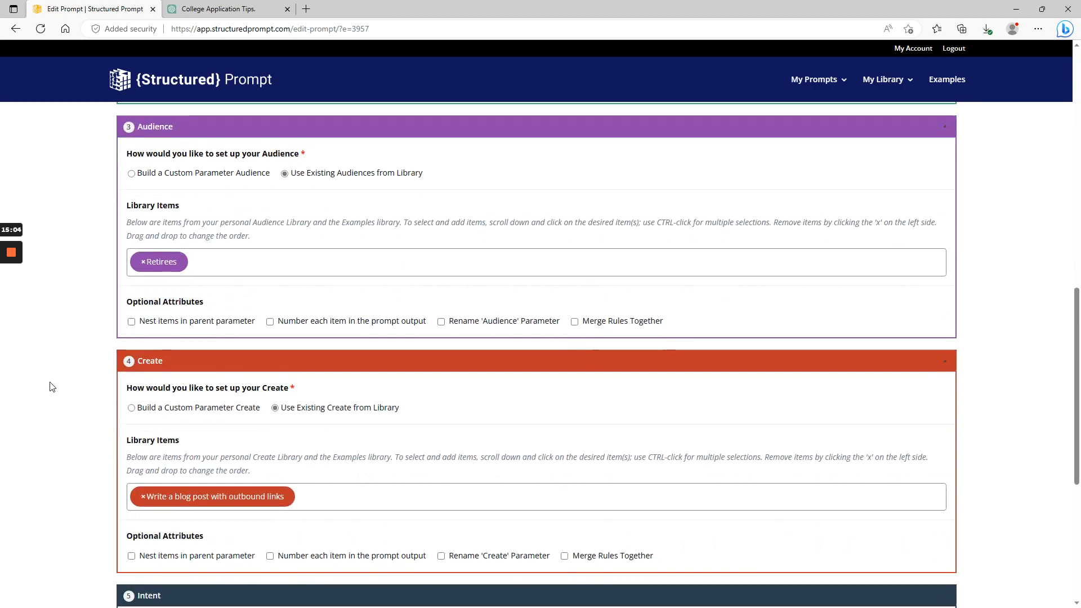
scroll(52, 387, "down", 1)
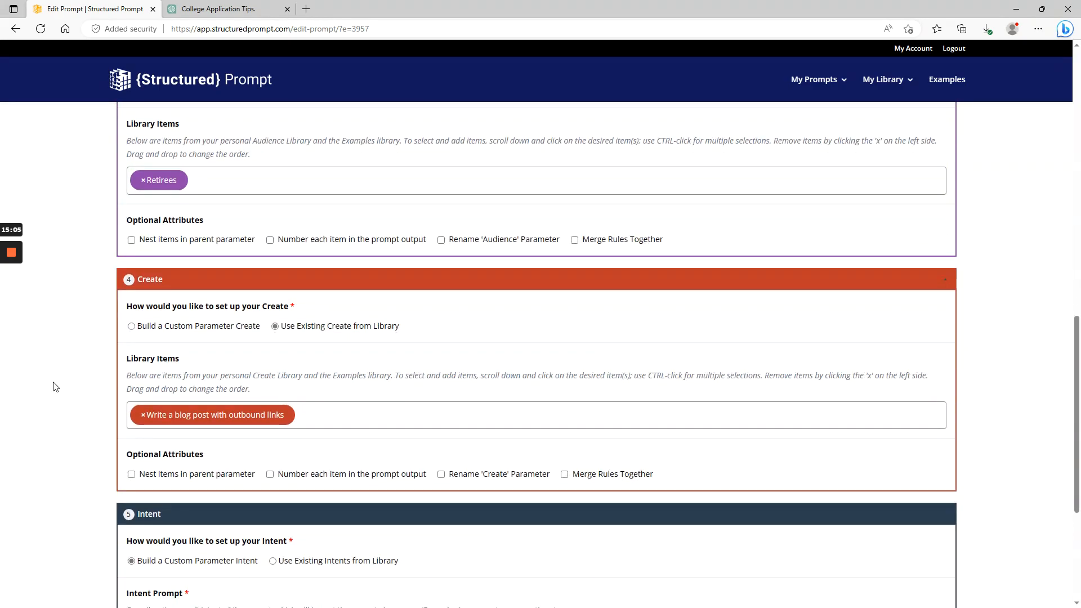
Replace the library blog post item in the Create parameter with a custom Create prompt reading "Create a podcast intro"
left_click(142, 416)
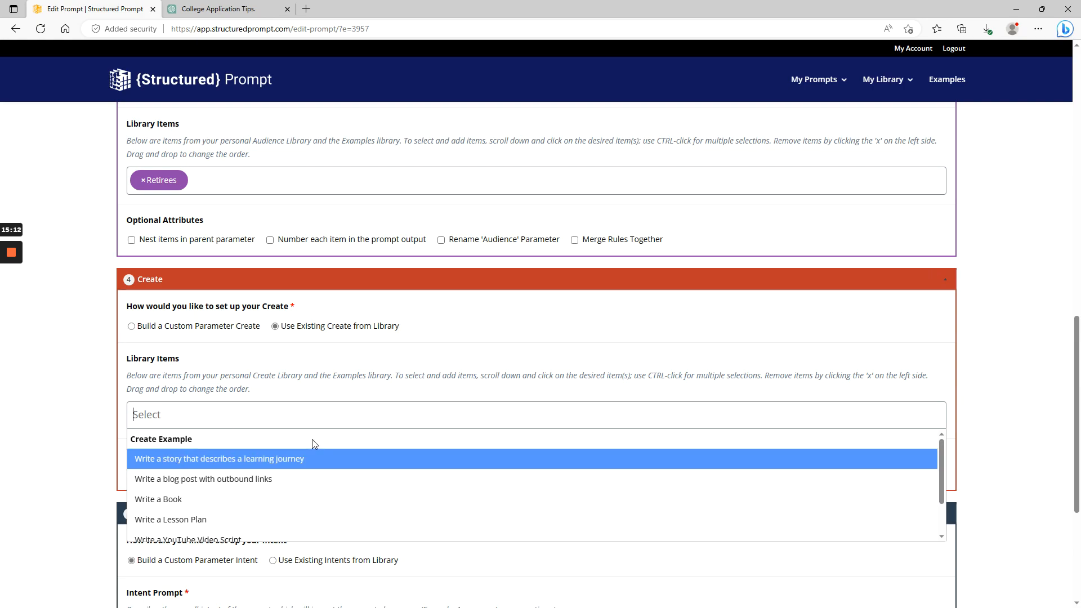
left_click(163, 327)
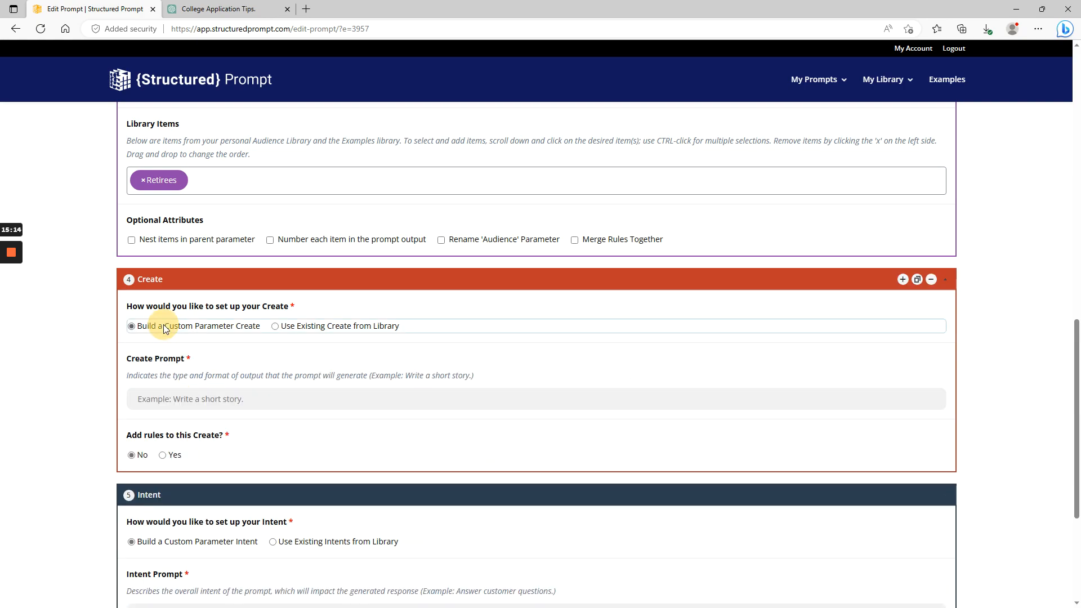
left_click(233, 397)
scroll(506, 411, "up", 2)
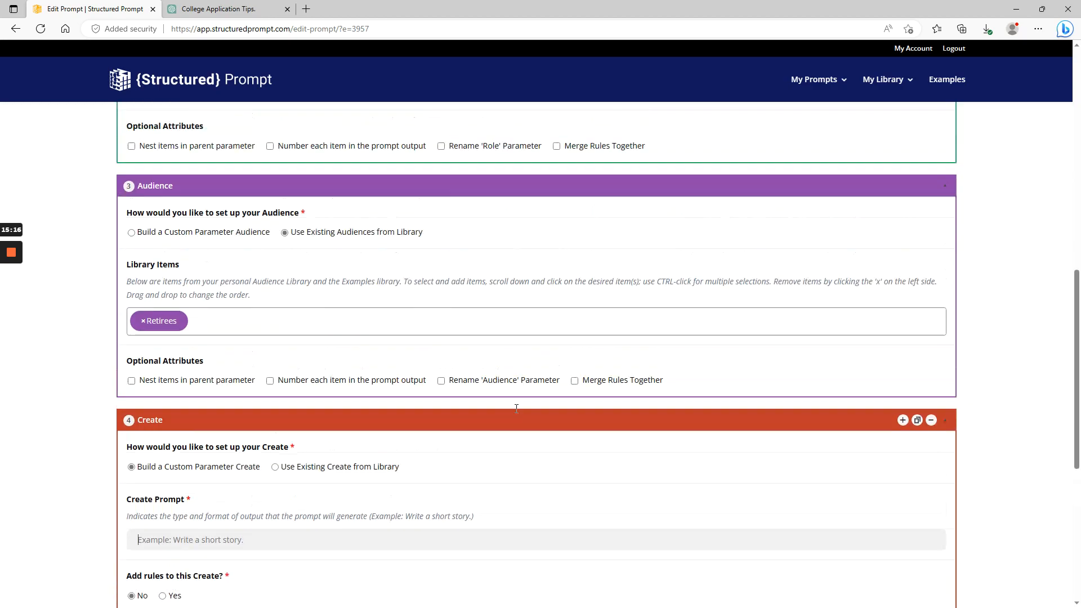
type("Create ")
type("a pod")
type("cat ")
type("t intro")
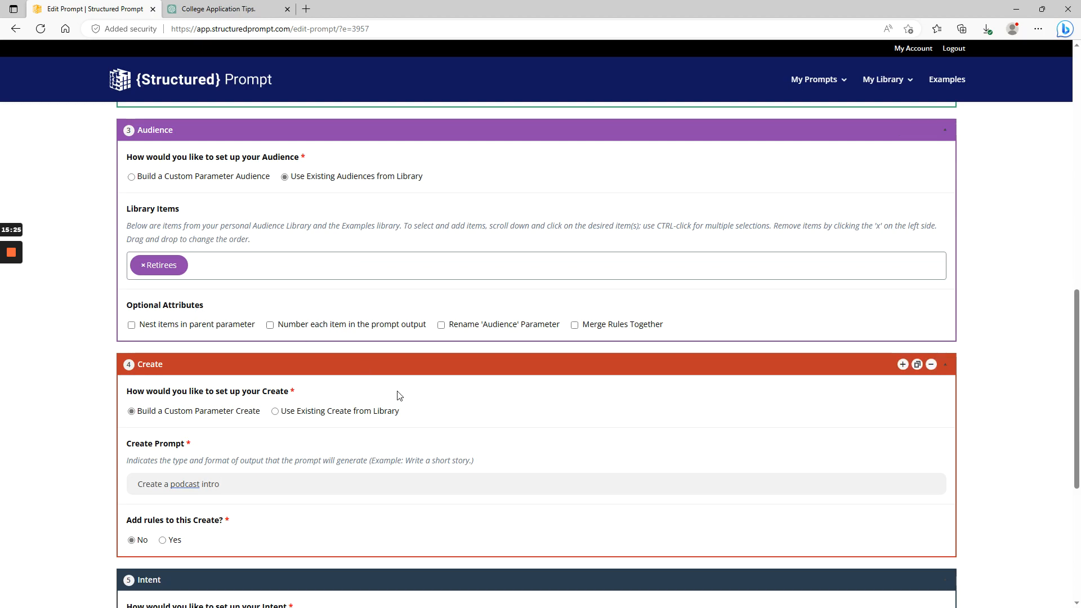
Replace the Intent prompt text with "Podcast for retirees who are interested in relocating to Costa Rica"
scroll(399, 393, "down", 5)
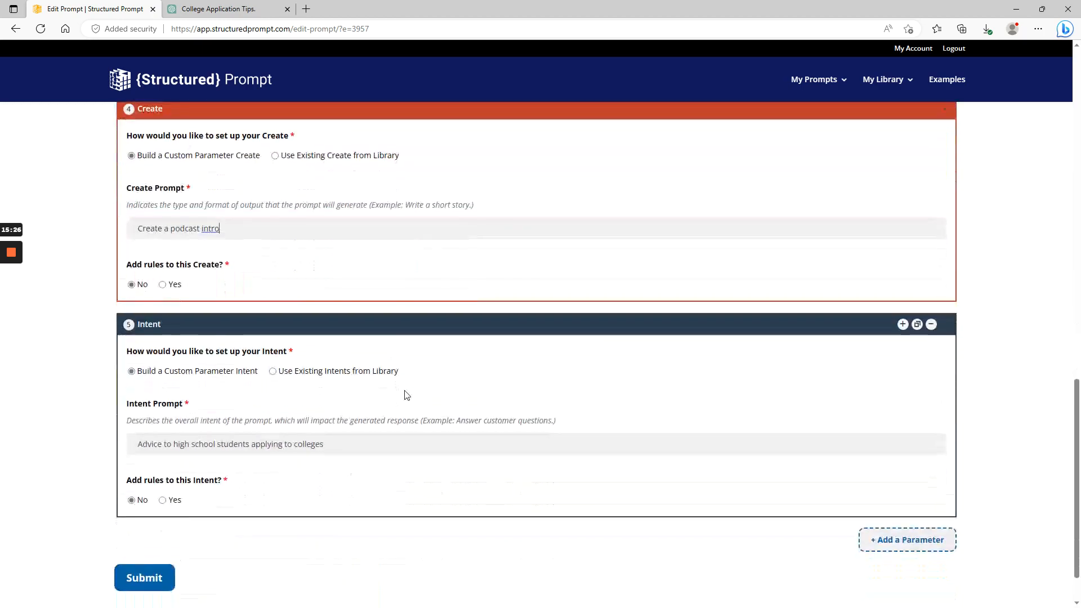
left_click_drag(375, 449, 113, 449)
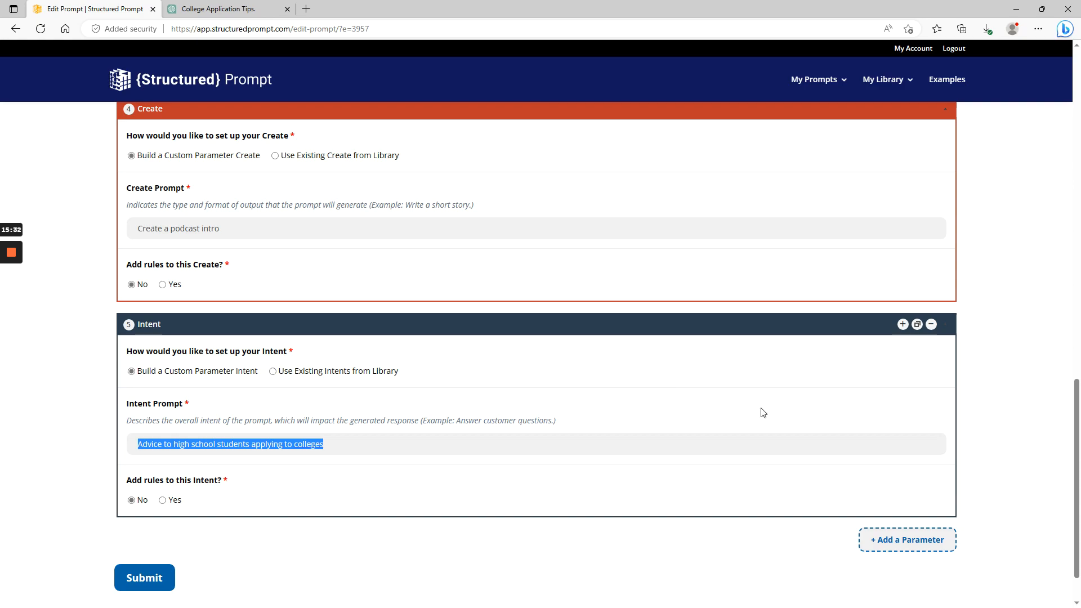
type("Podcast pfor retirees who a")
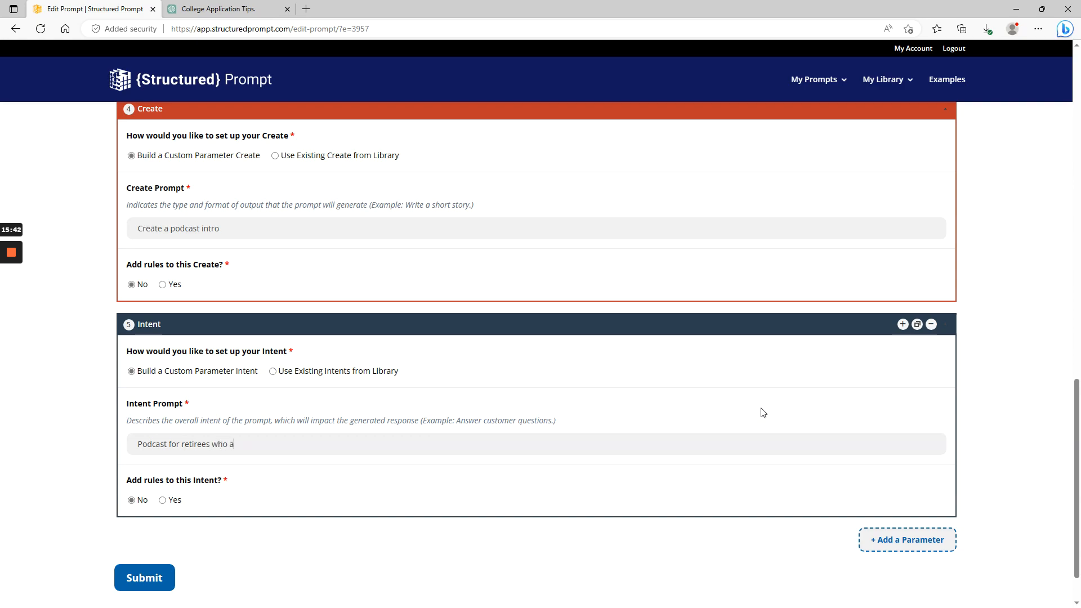
type("ed")
key("BackSpace")
key("BackSpace")
key("BackSpace")
key("BackSpace")
type("ed in relocating to Costa Rica")
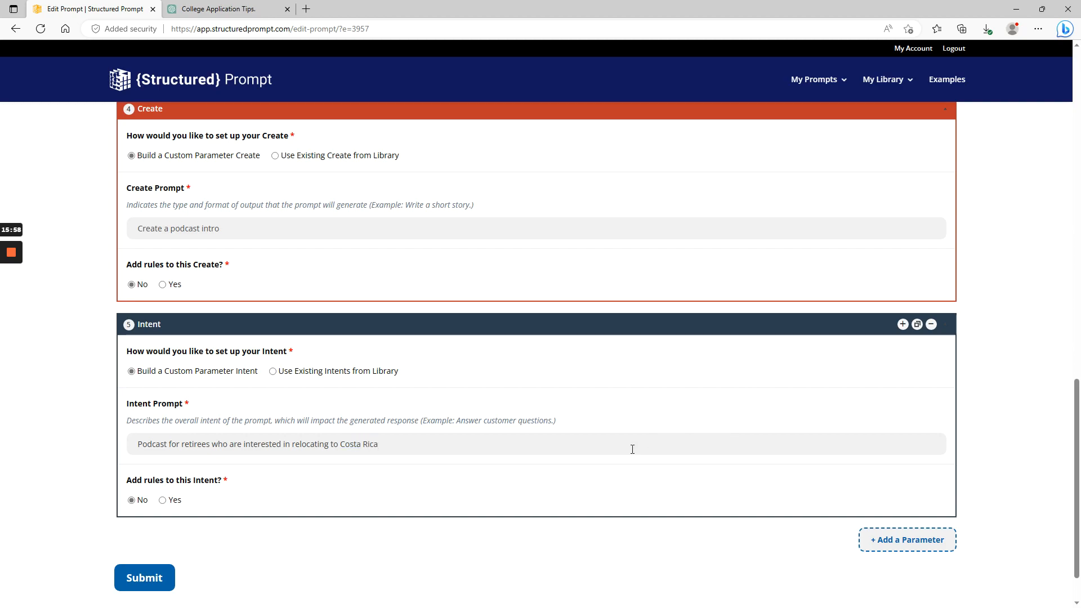
Review the edited prompt's Task, Role, Audience, Create and Intent parameters in order
scroll(632, 449, "up", 15)
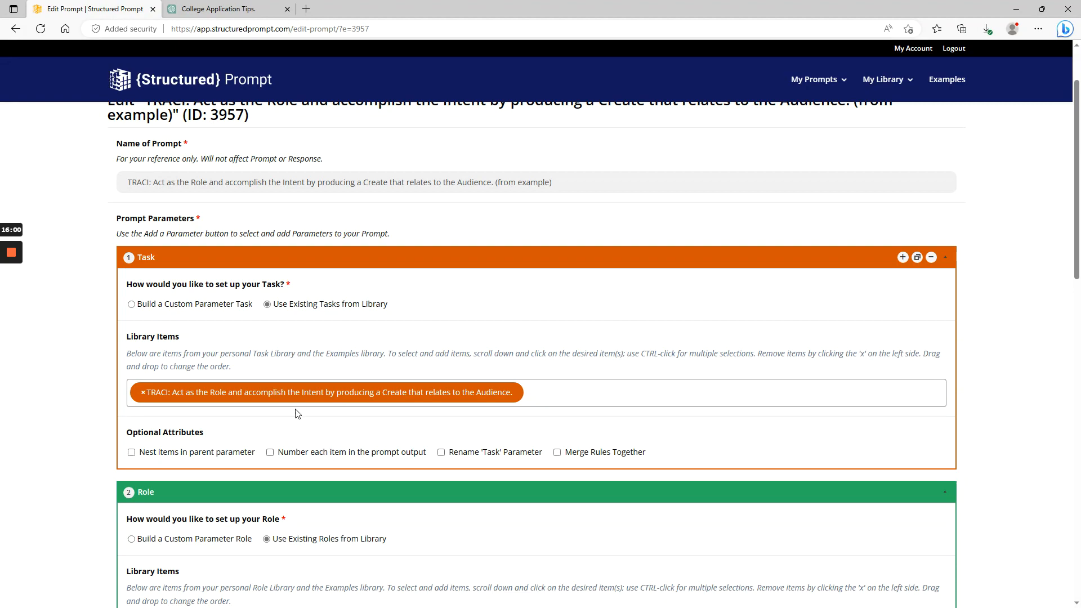
scroll(374, 309, "up", 2)
scroll(199, 337, "down", 2)
scroll(119, 387, "down", 3)
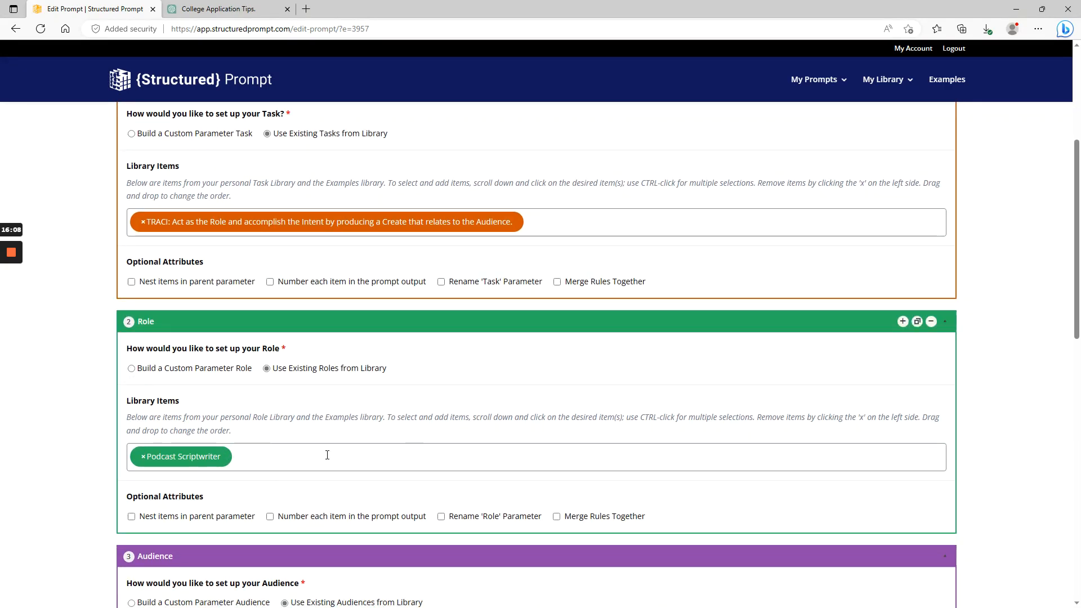
scroll(440, 436, "down", 4)
scroll(440, 439, "down", 1)
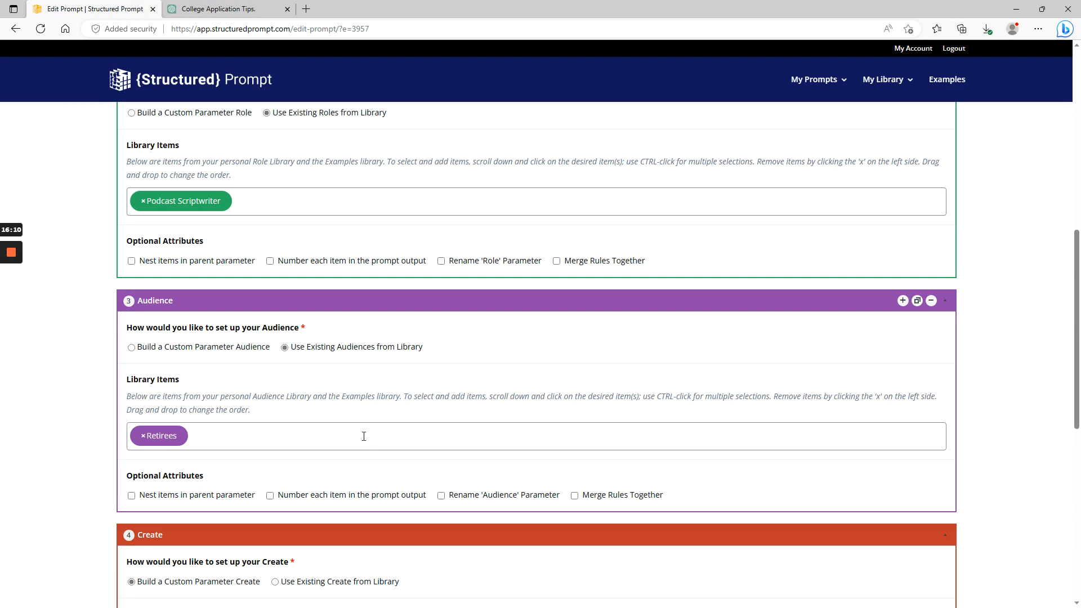
scroll(285, 428, "down", 3)
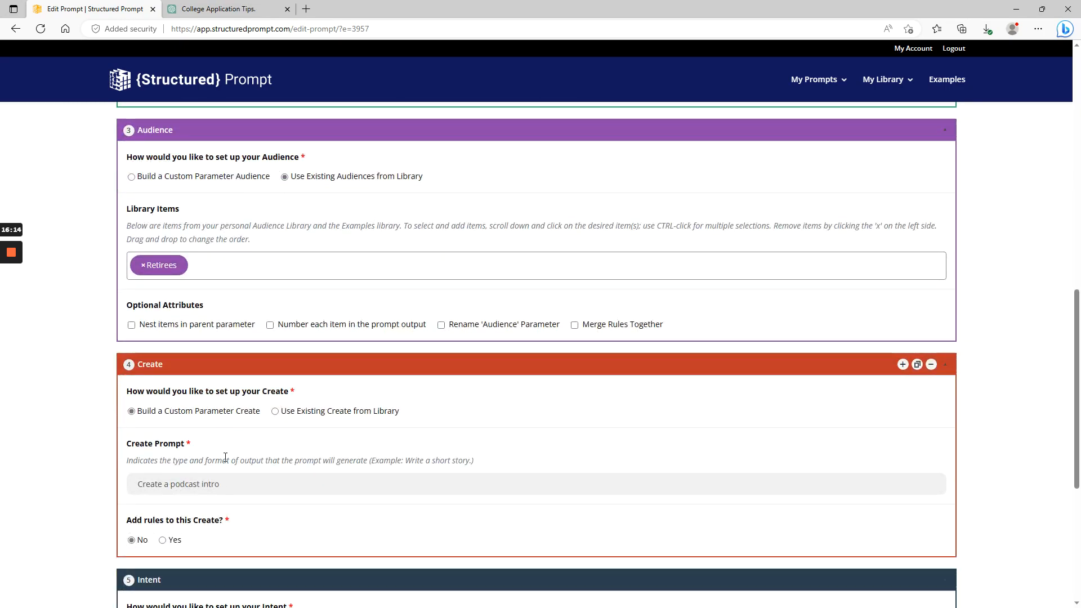
scroll(318, 338, "down", 3)
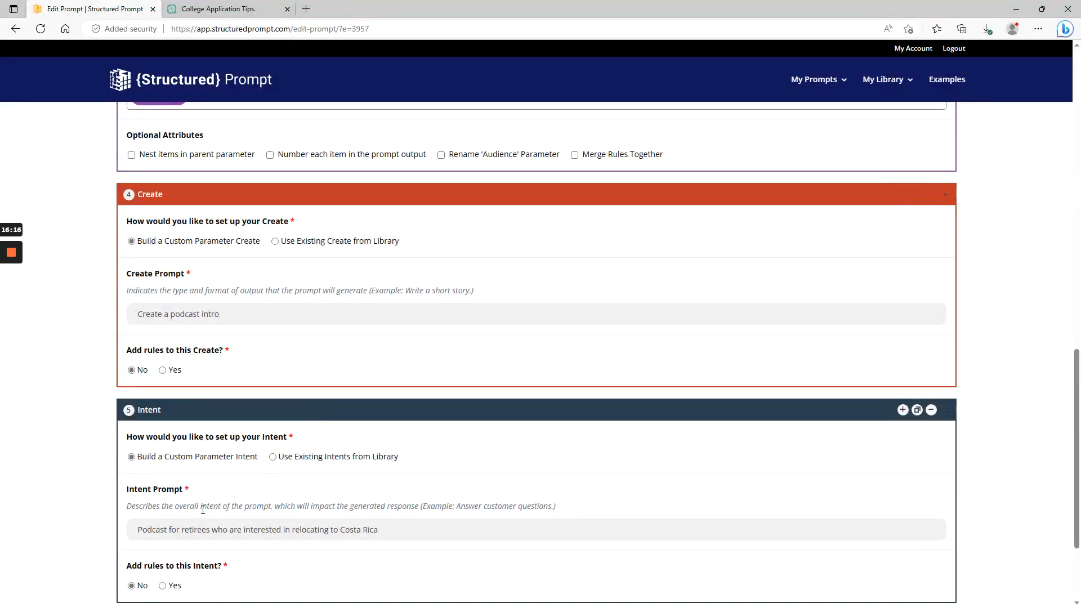
scroll(410, 528, "down", 2)
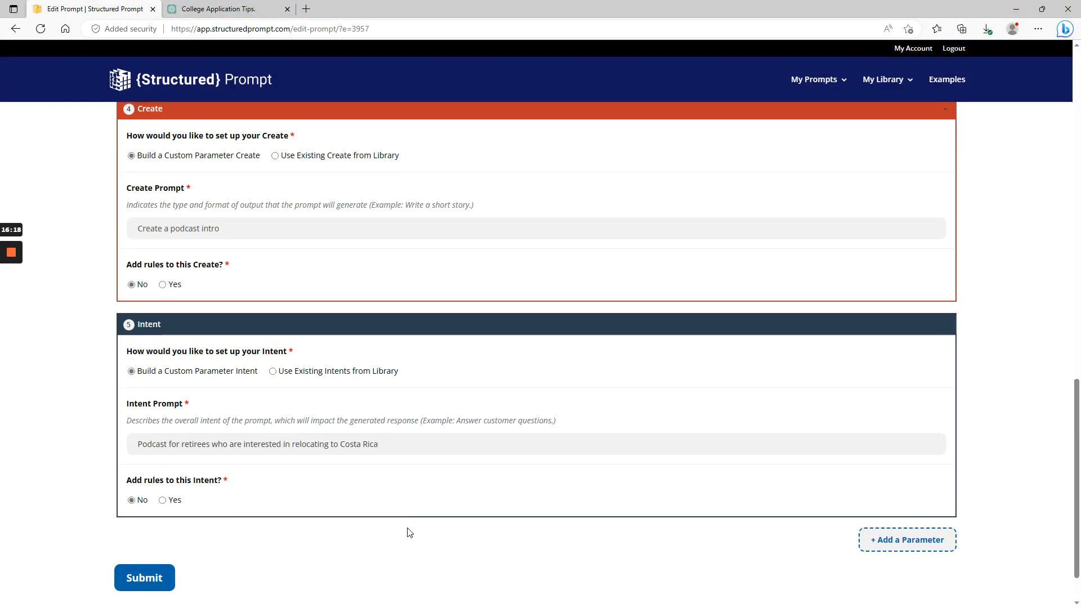
Rename the prompt as "Podcast intro - costa rica retirement" and save the changes
scroll(594, 465, "up", 7)
scroll(594, 465, "up", 8)
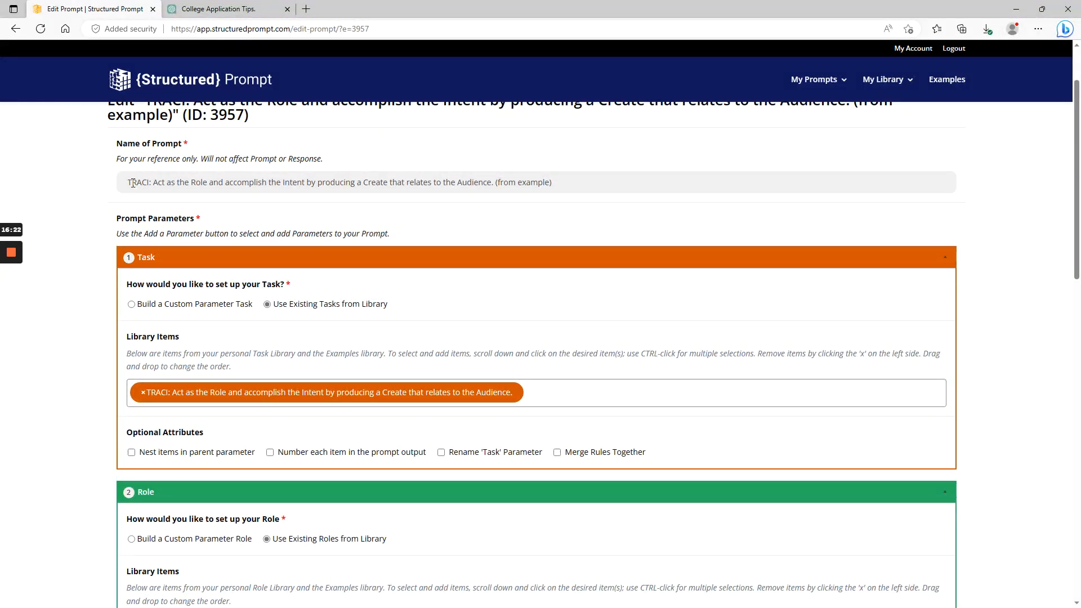
left_click_drag(568, 176, 111, 183)
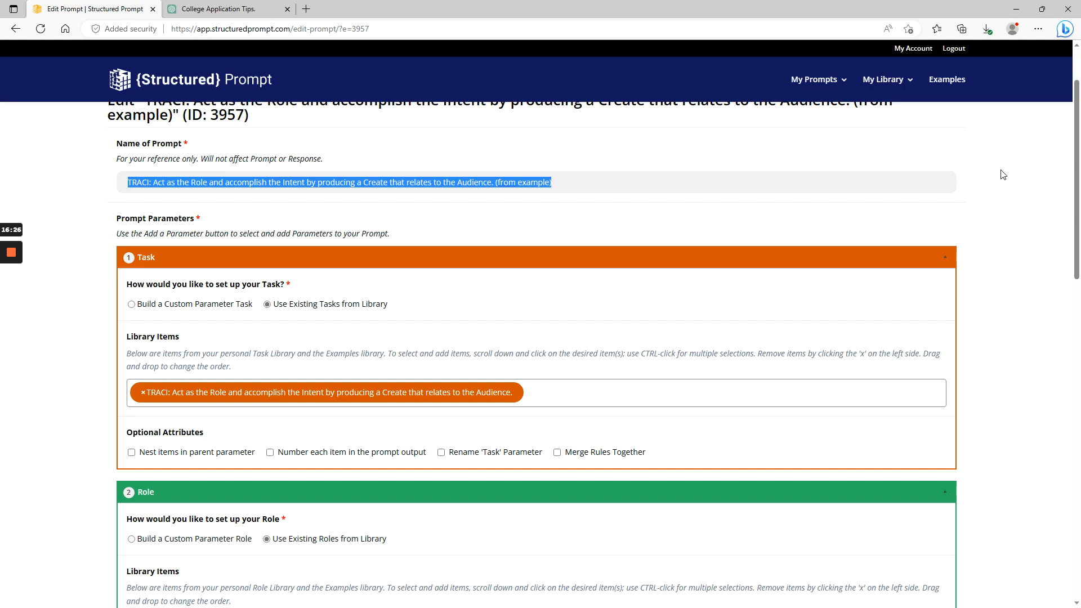
type("Po")
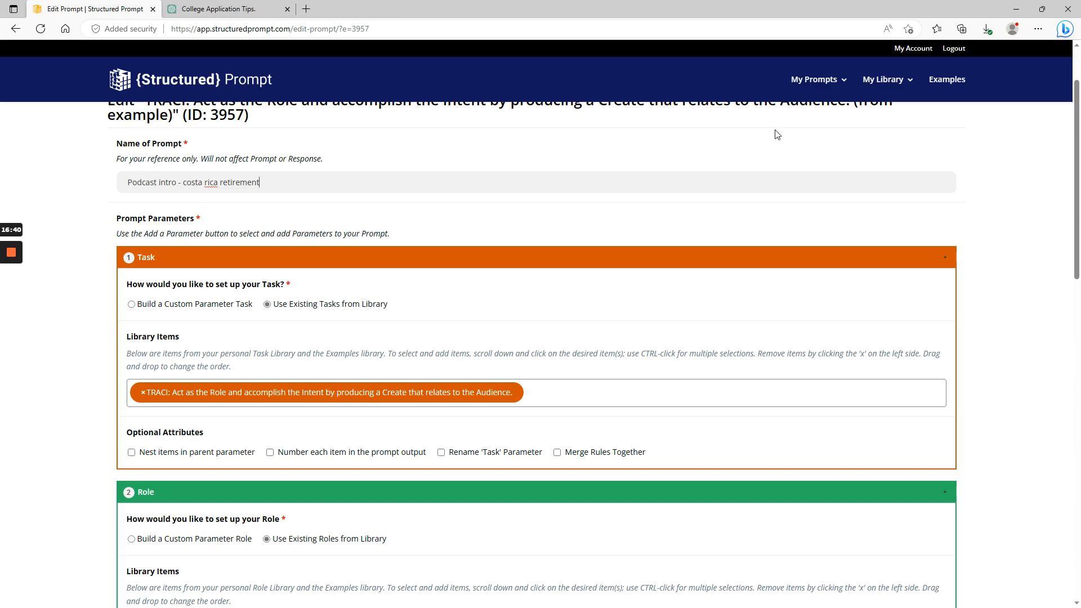
scroll(694, 244, "down", 15)
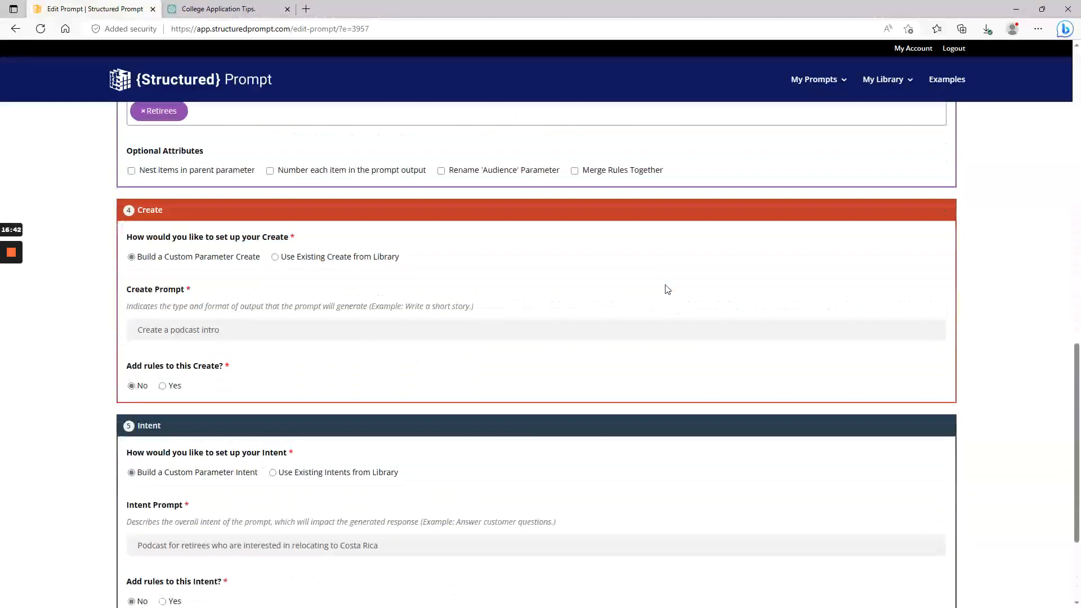
left_click(148, 528)
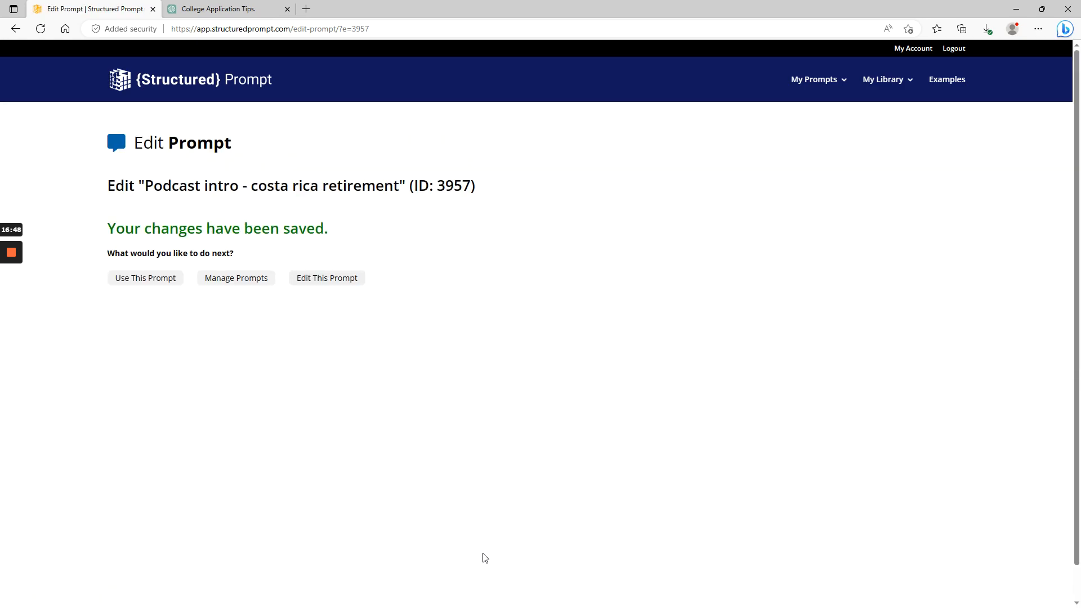
Copy the saved podcast prompt's JSON to the clipboard and start a new GPT-4 chat in ChatGPT
left_click(160, 286)
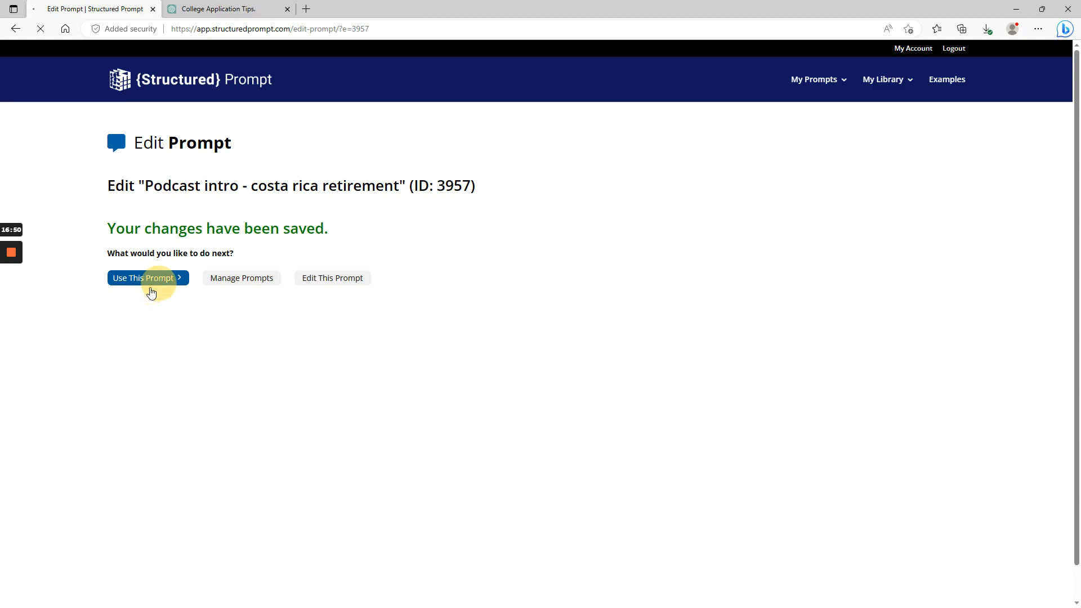
left_click(173, 270)
left_click(210, 6)
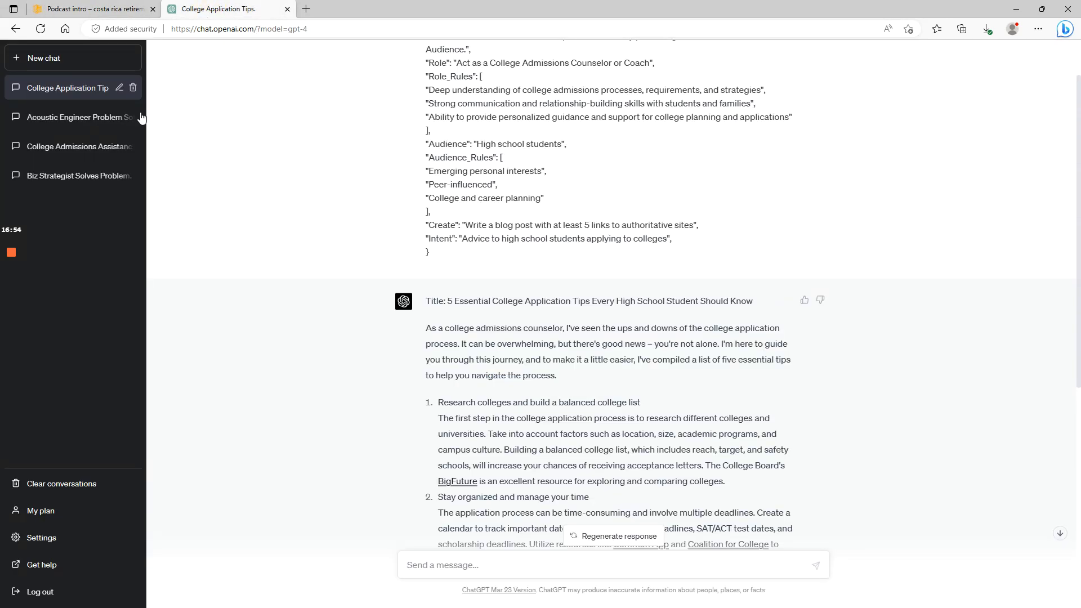
left_click(72, 58)
left_click(562, 85)
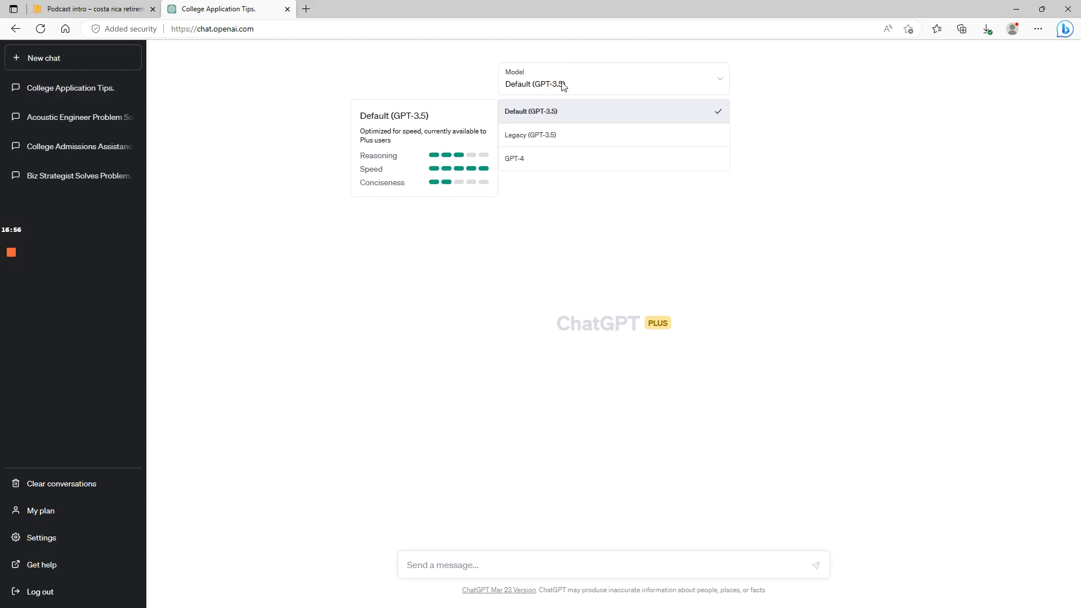
left_click(558, 164)
Paste the copied JSON prompt into the new chat and send it
left_click(486, 571)
key("ctrl+v")
key("Return")
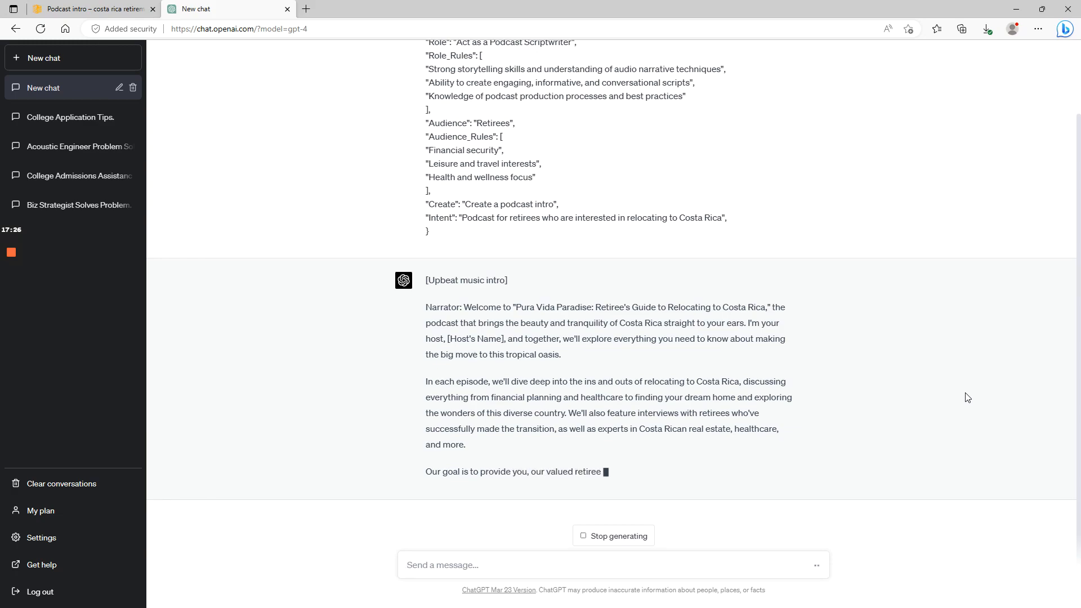
Return to Structured Prompt, open the Costa Rica podcast prompt for editing and look over its parameters
left_click(155, 7)
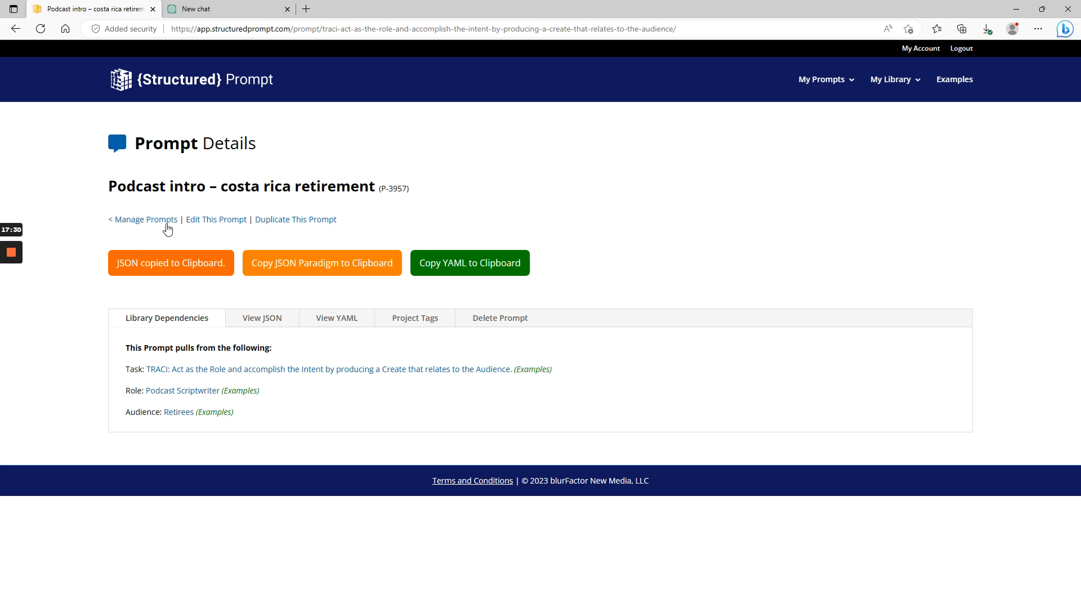
left_click(225, 220)
scroll(742, 269, "down", 15)
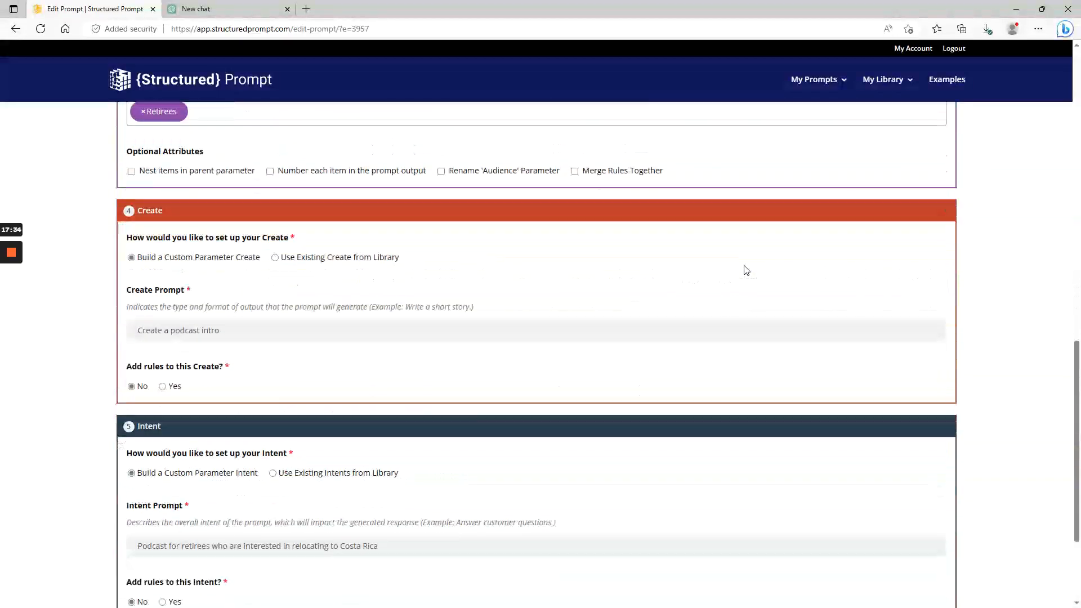
scroll(746, 270, "down", 3)
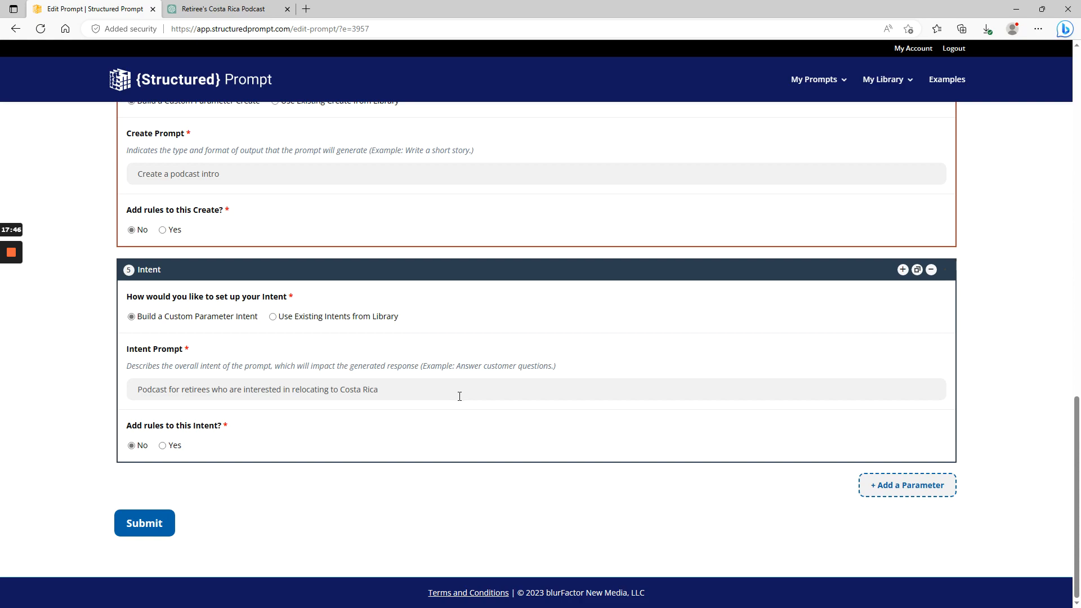
scroll(623, 358, "up", 2)
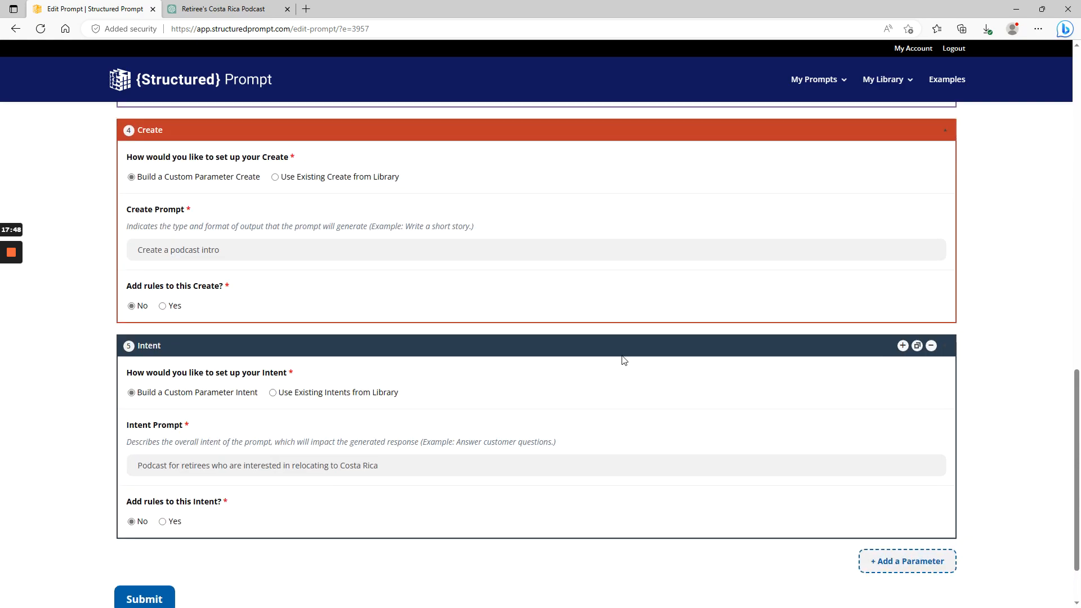
scroll(713, 367, "down", 2)
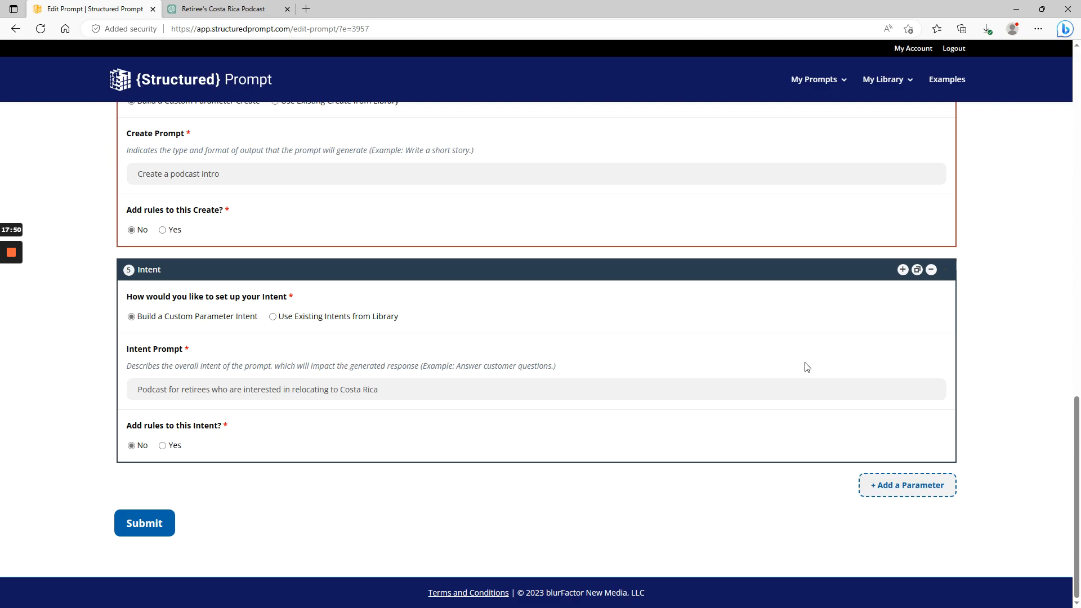
scroll(806, 367, "up", 20)
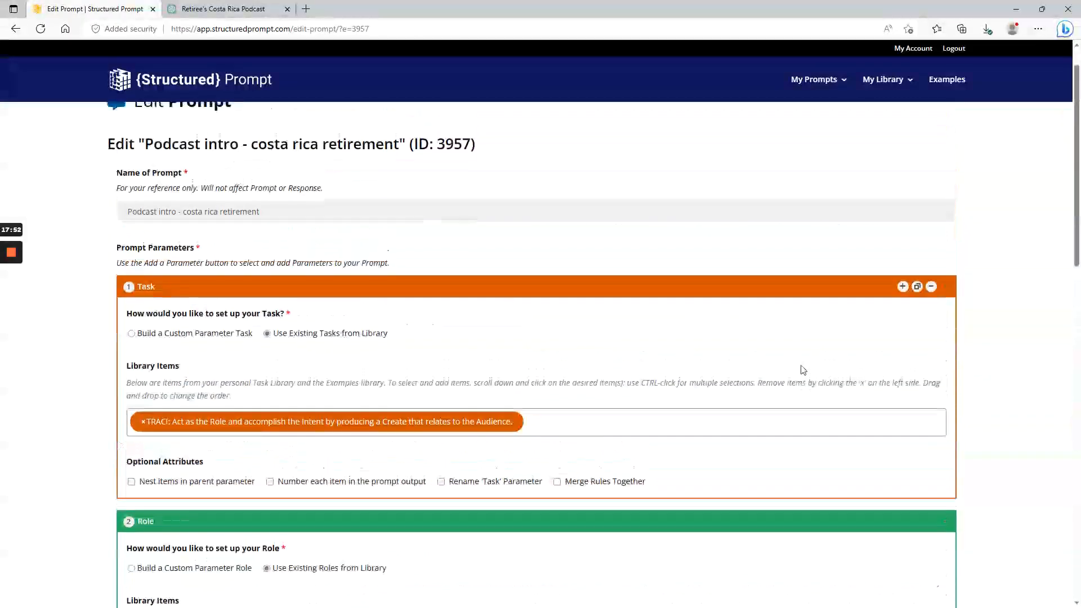
scroll(805, 370, "up", 1)
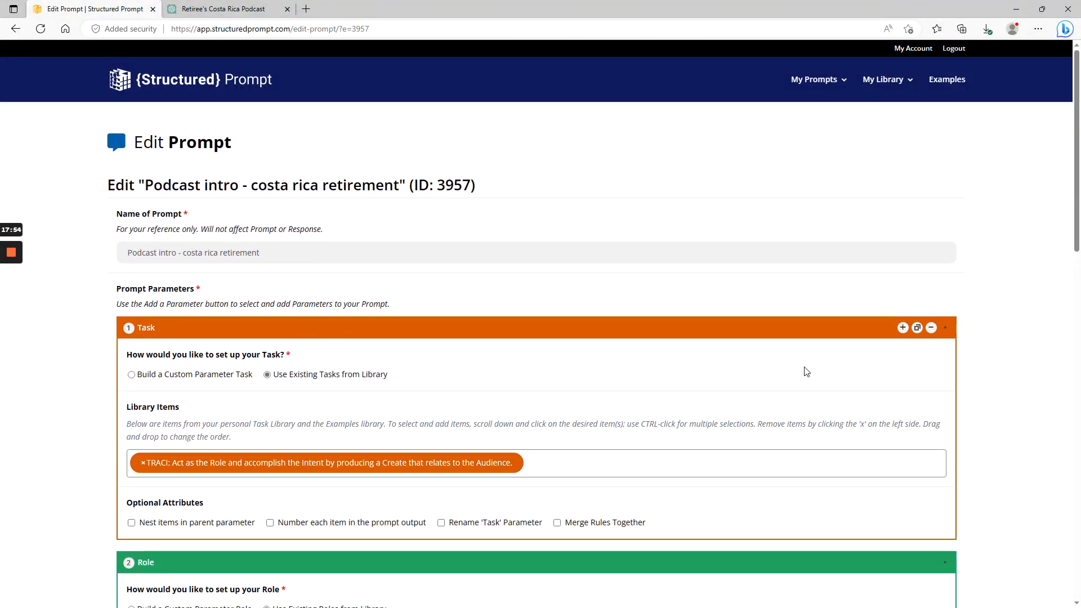
mouse_move(11, 243)
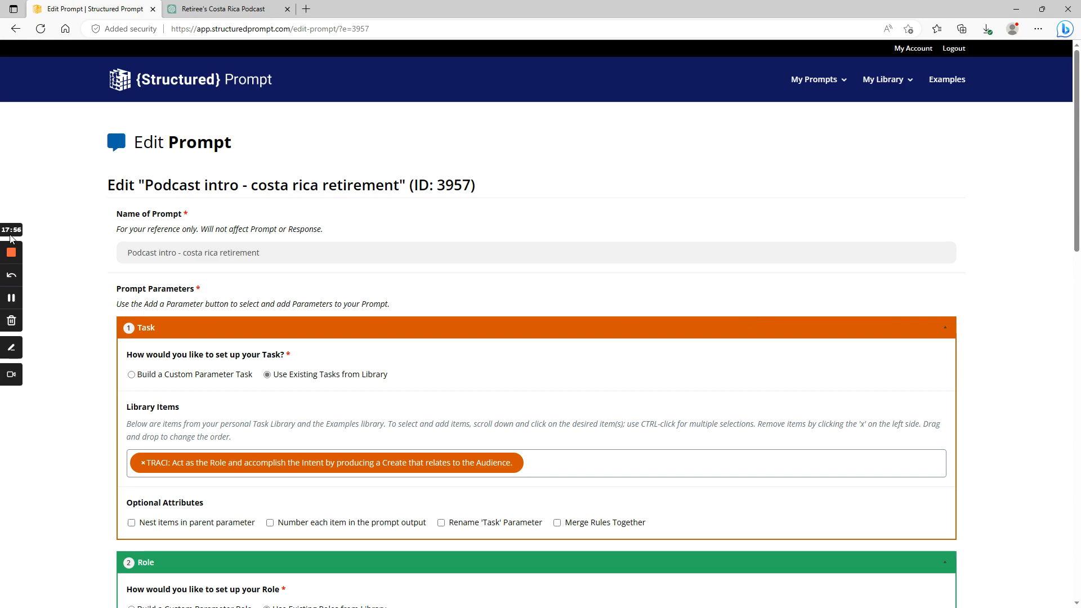
Start a new blank prompt and add a Task as its first parameter
mouse_move(814, 80)
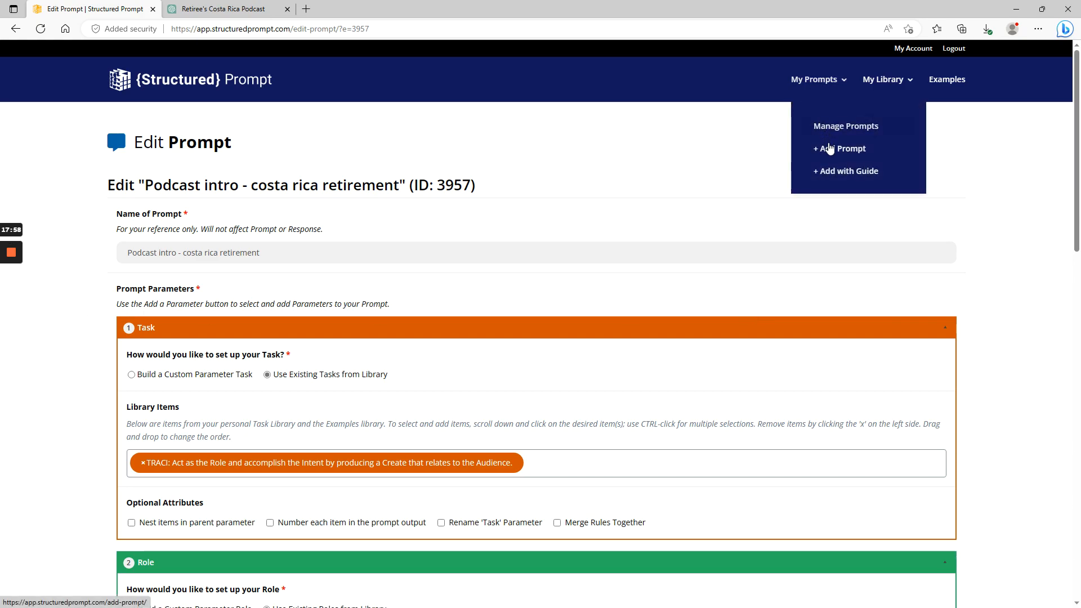
left_click(830, 149)
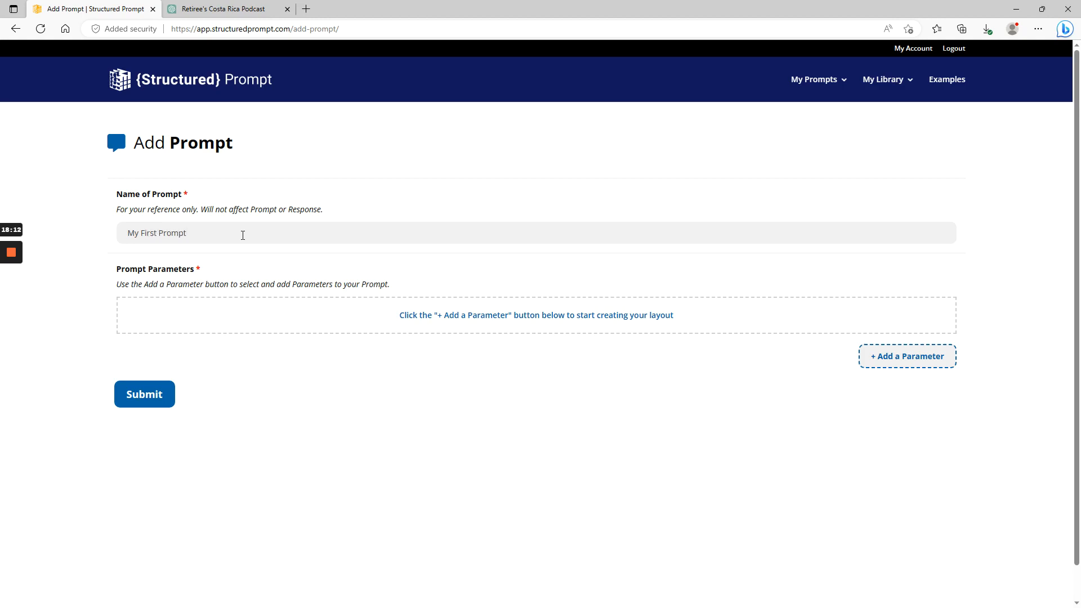
left_click(906, 362)
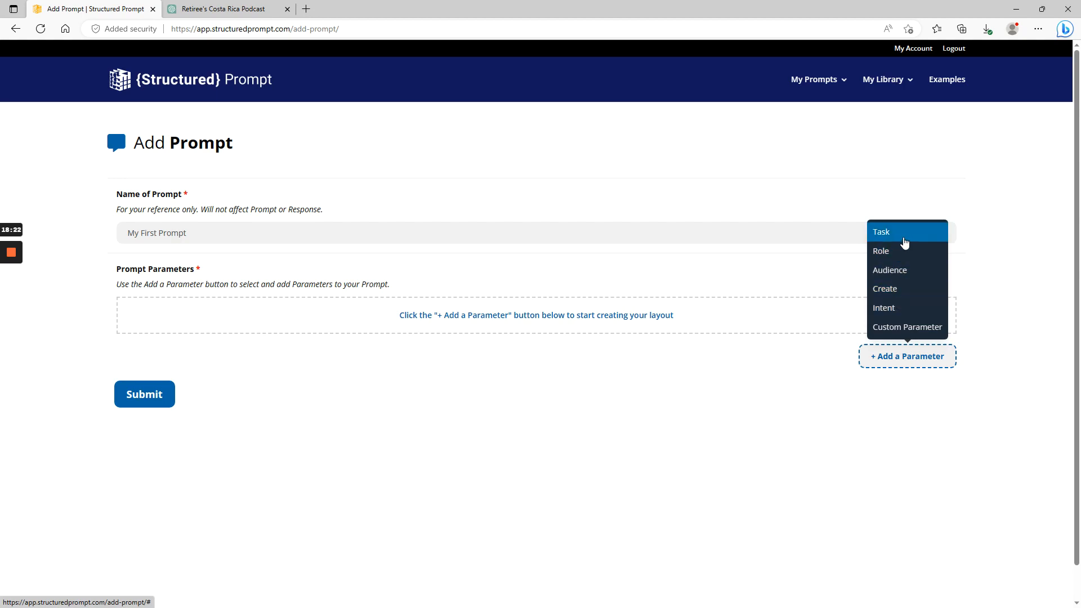
left_click(904, 240)
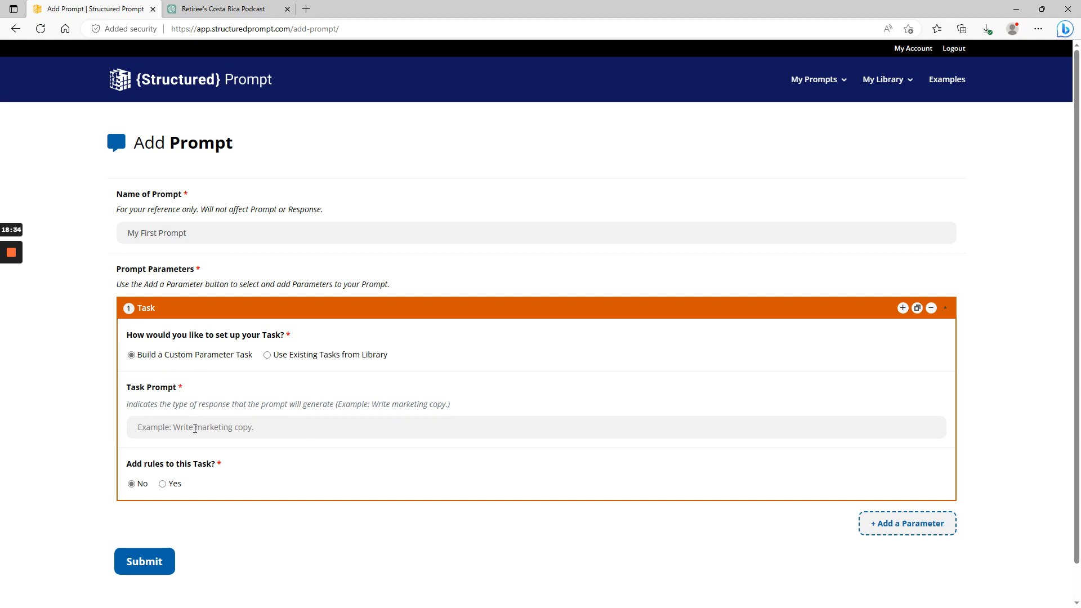
Set up the Task from the existing library with the item "TRI: Act as the Role and relate to the User to accomplish the Intent."
left_click(233, 427)
type("d")
key("BackSpace")
left_click(322, 358)
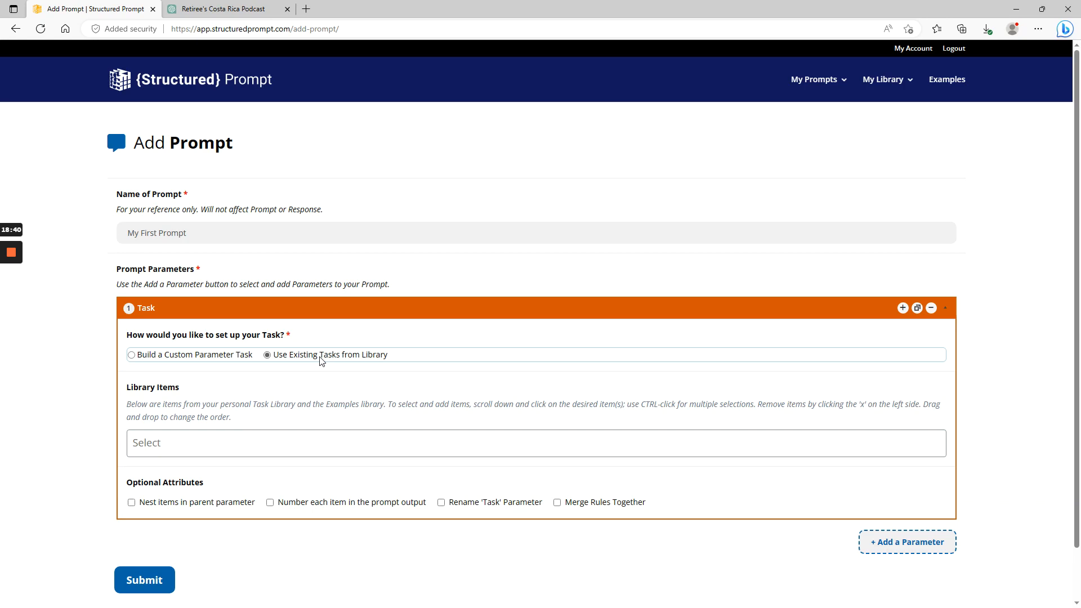
left_click(268, 444)
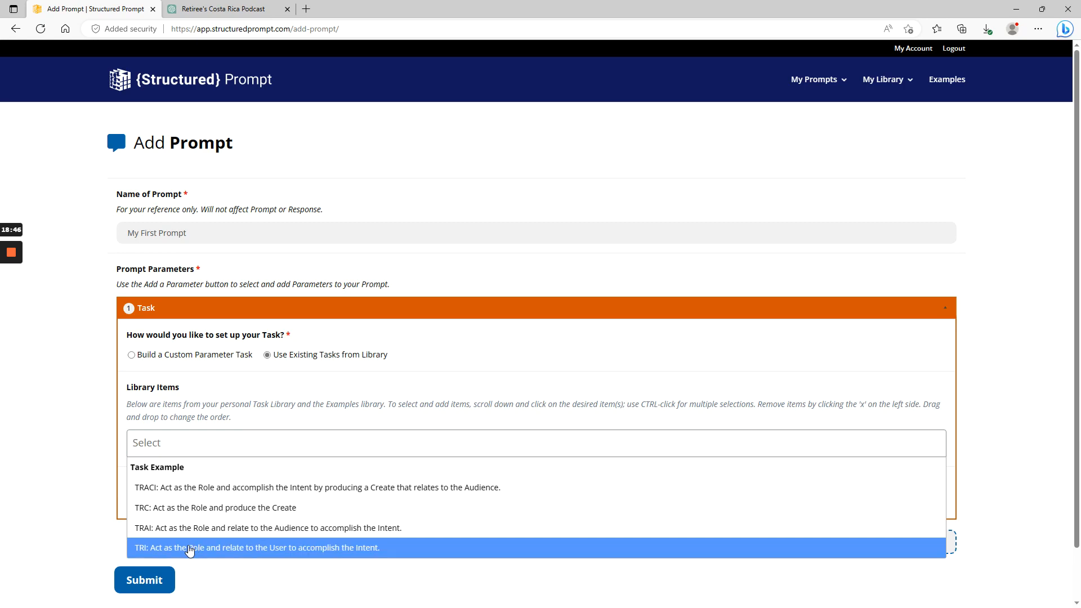
left_click(190, 549)
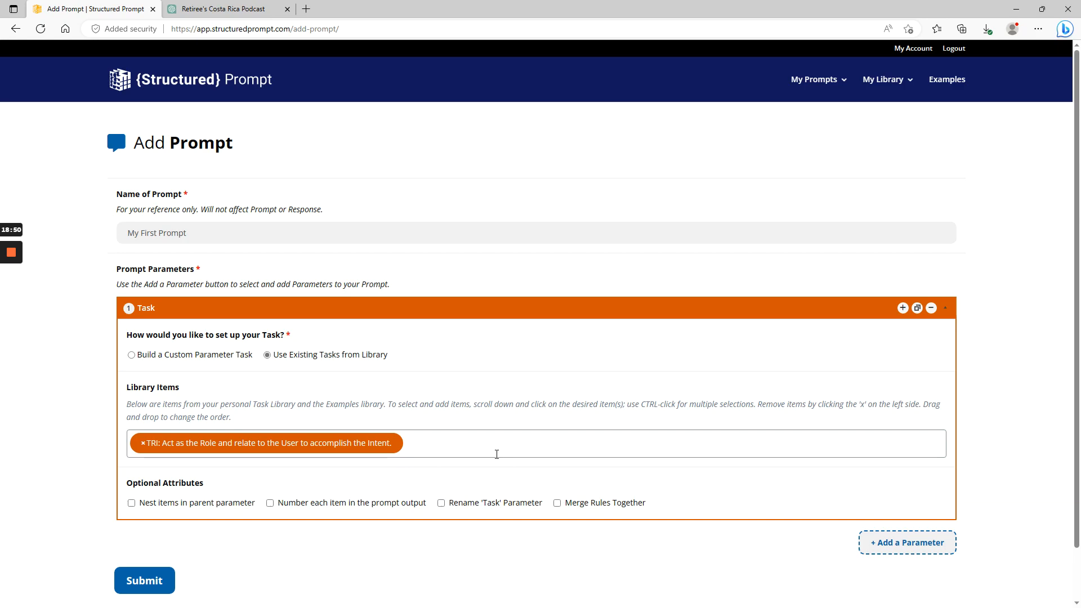
Add a Role parameter that uses the existing library item Social Media Manager
scroll(560, 429, "down", 1)
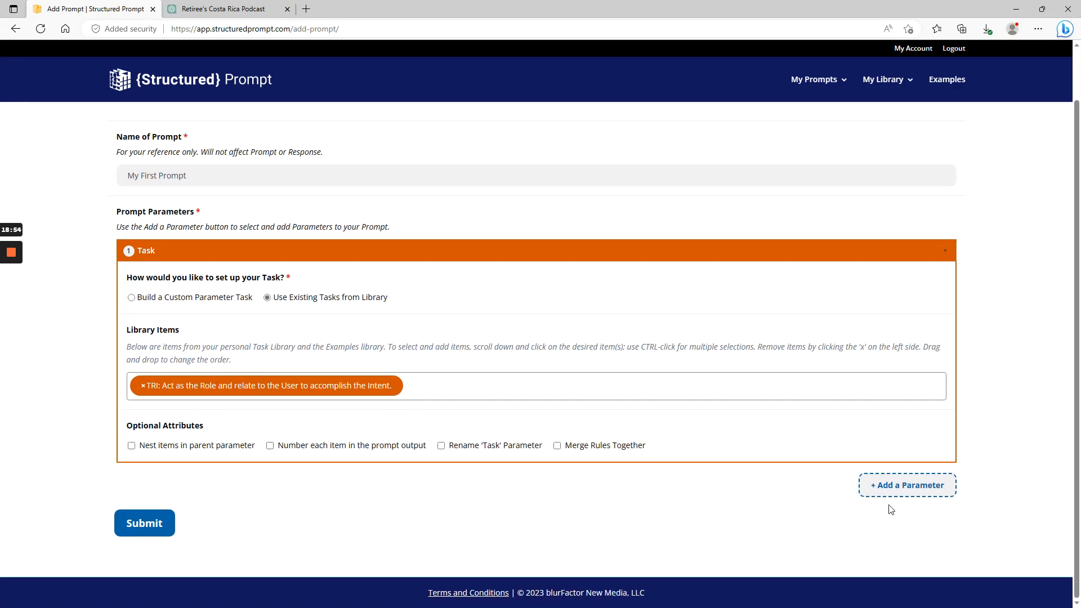
left_click(897, 485)
left_click(907, 390)
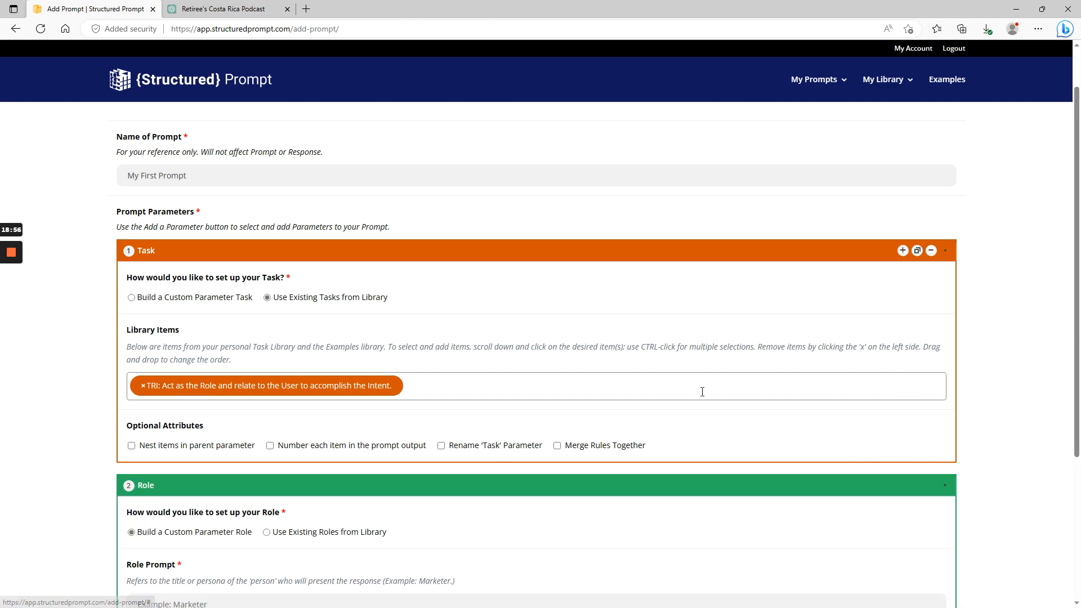
left_click(330, 319)
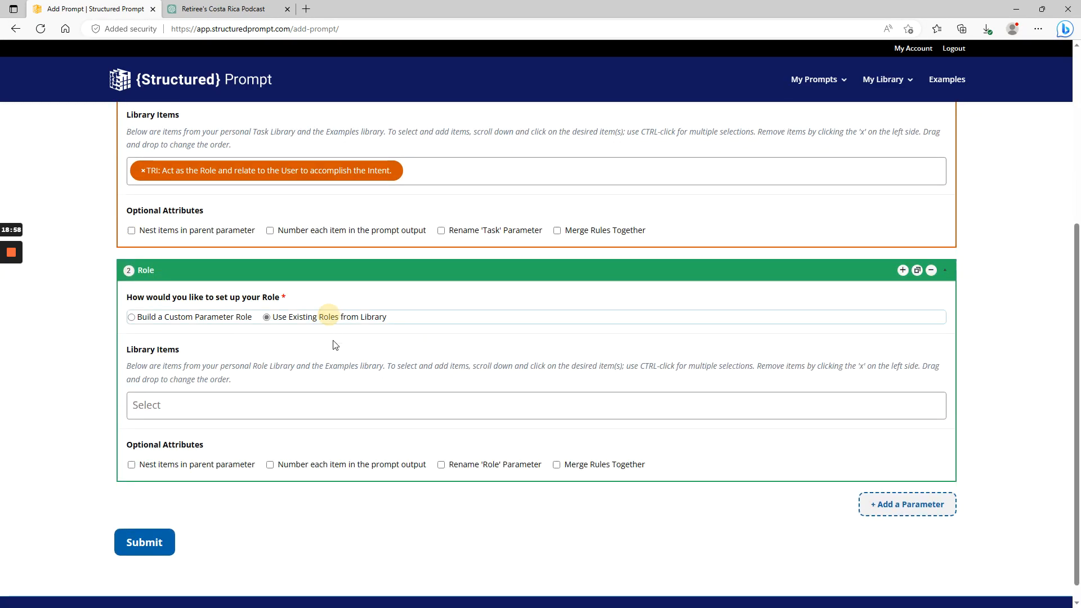
left_click(234, 405)
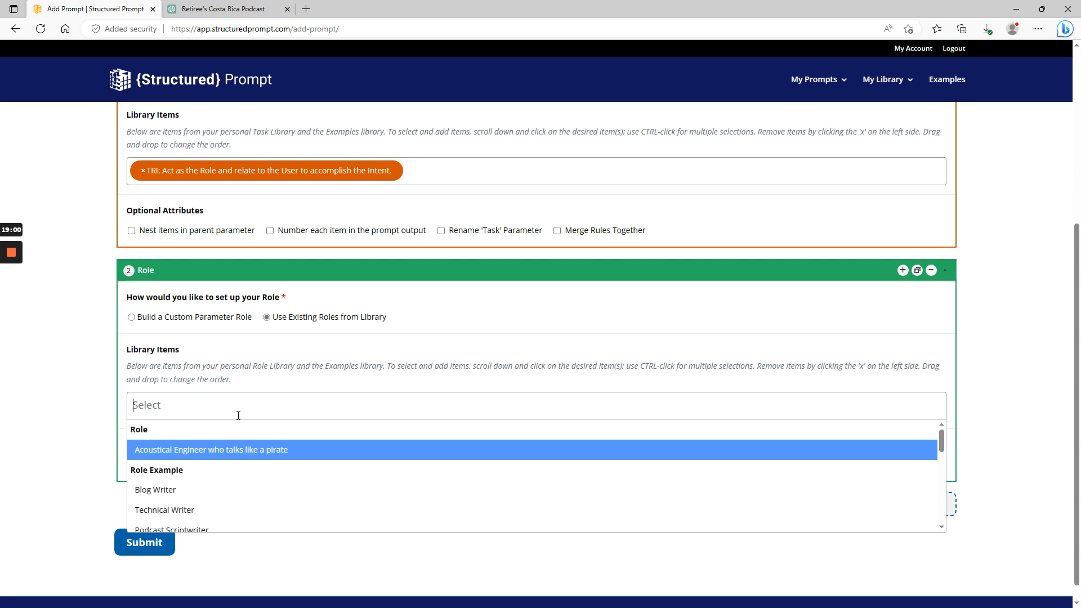
scroll(326, 473, "down", 5)
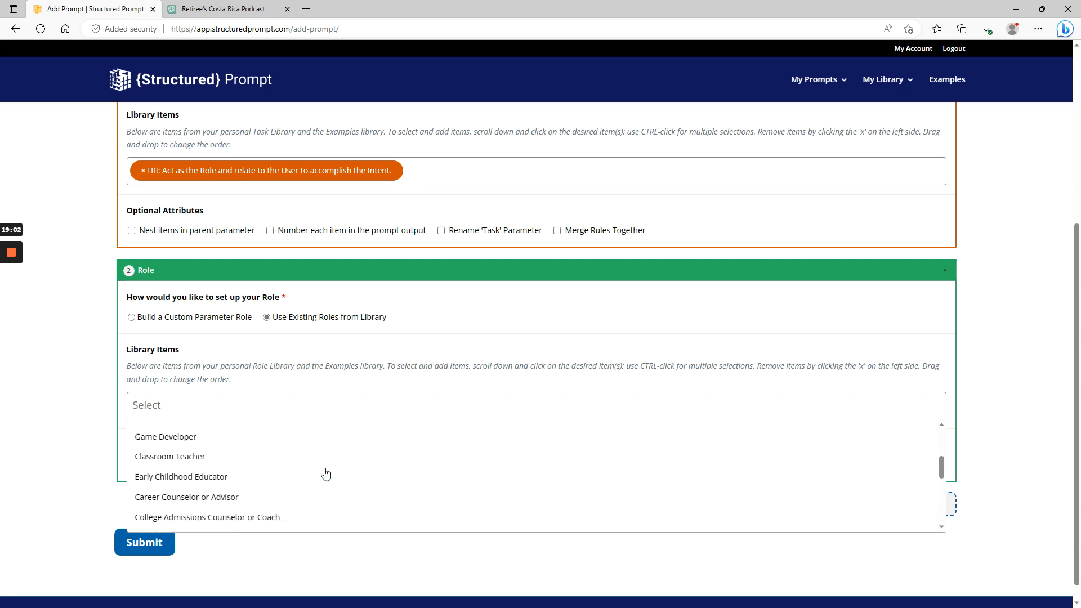
scroll(325, 478, "down", 4)
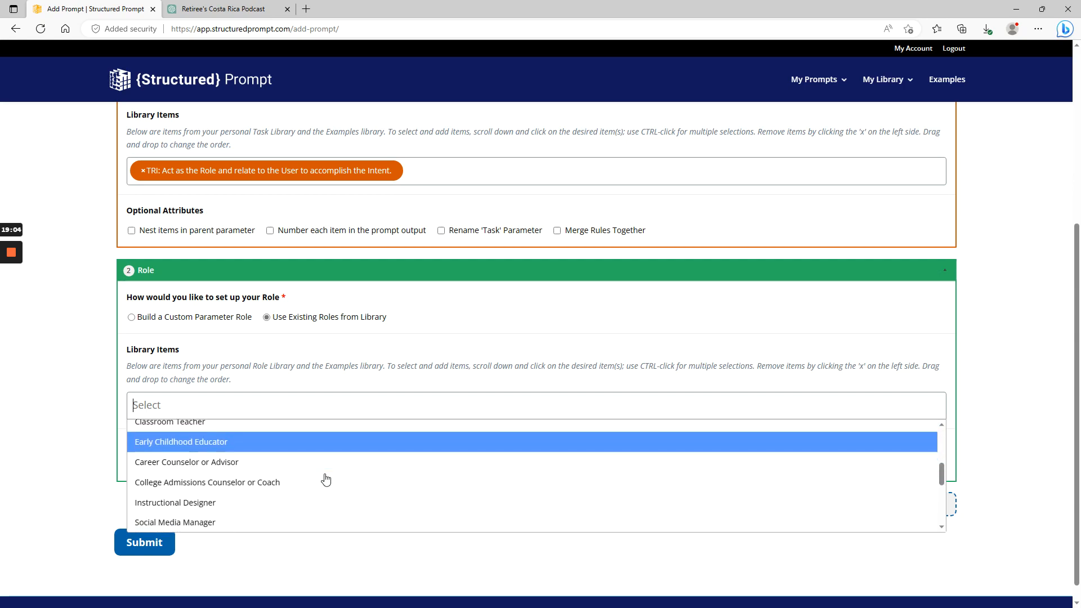
scroll(363, 490, "down", 2)
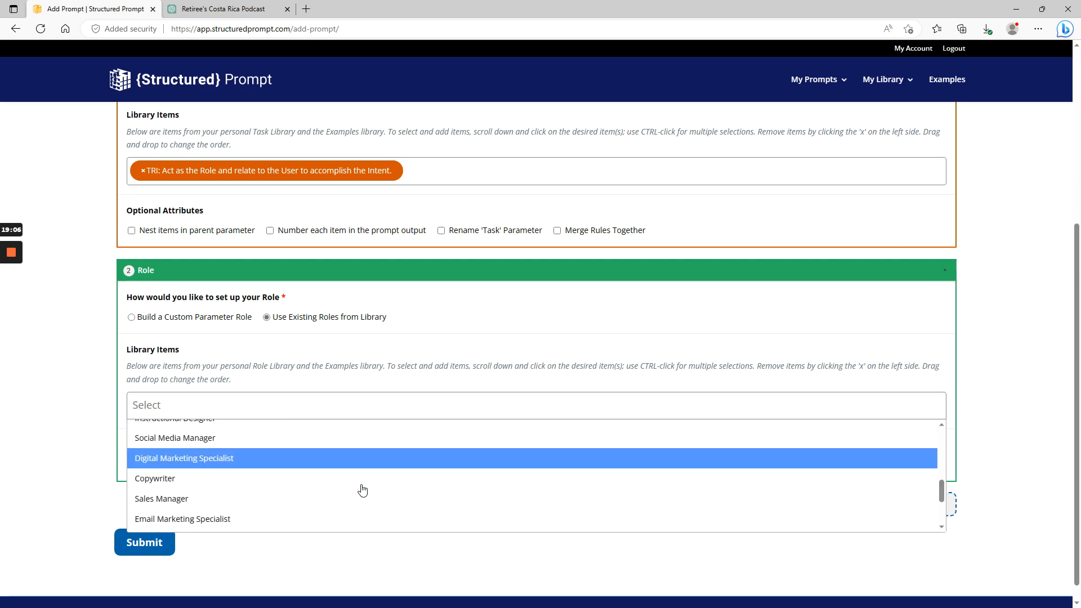
scroll(357, 499, "up", 1)
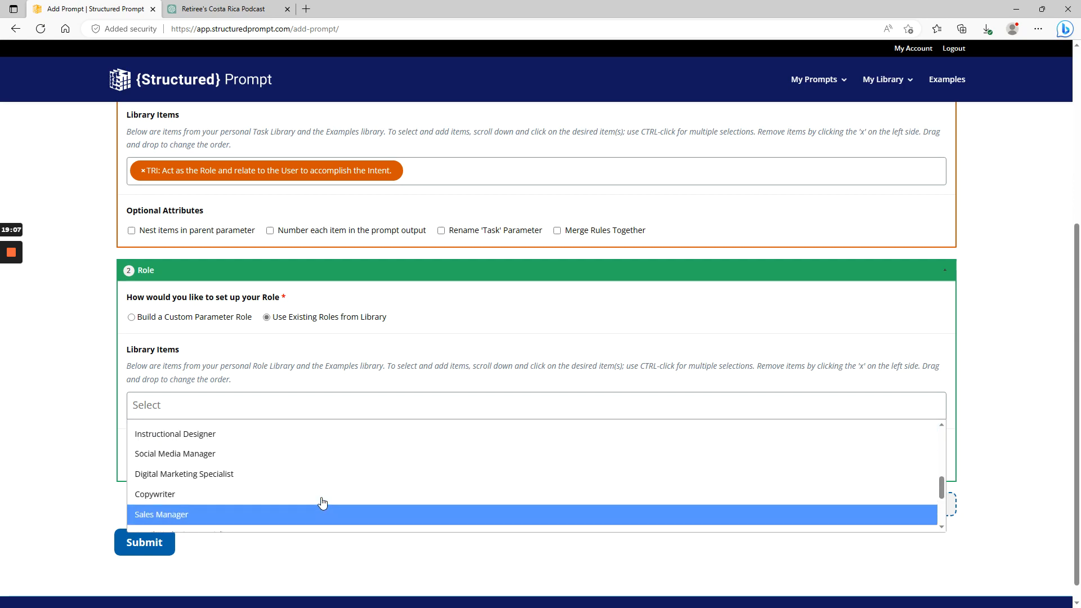
left_click(229, 457)
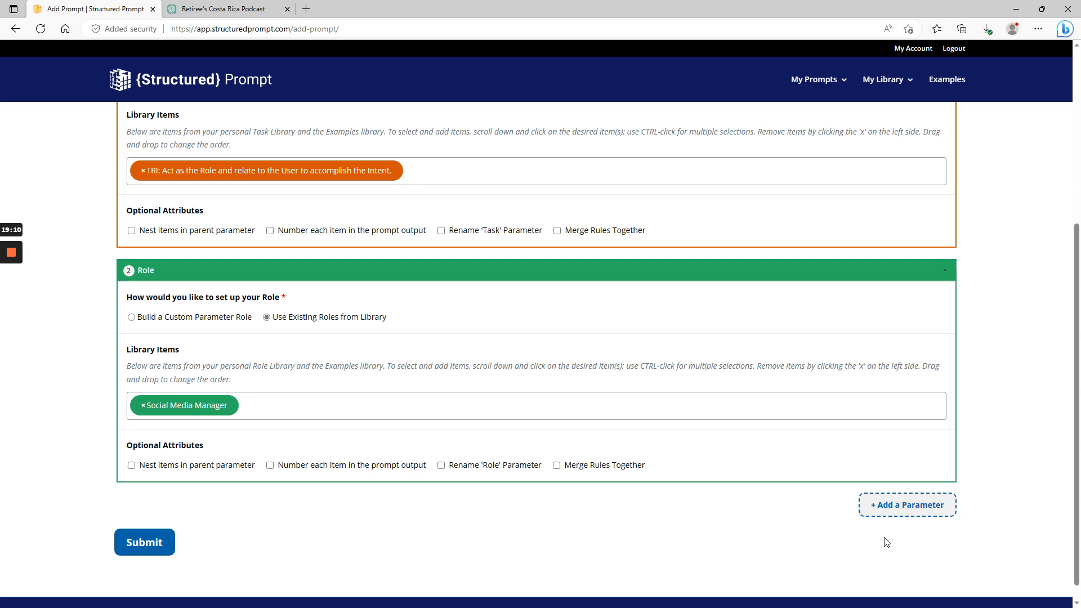
Add an Intent parameter that uses the existing library item "Use the Role to solve a problem"
left_click(898, 512)
left_click(895, 463)
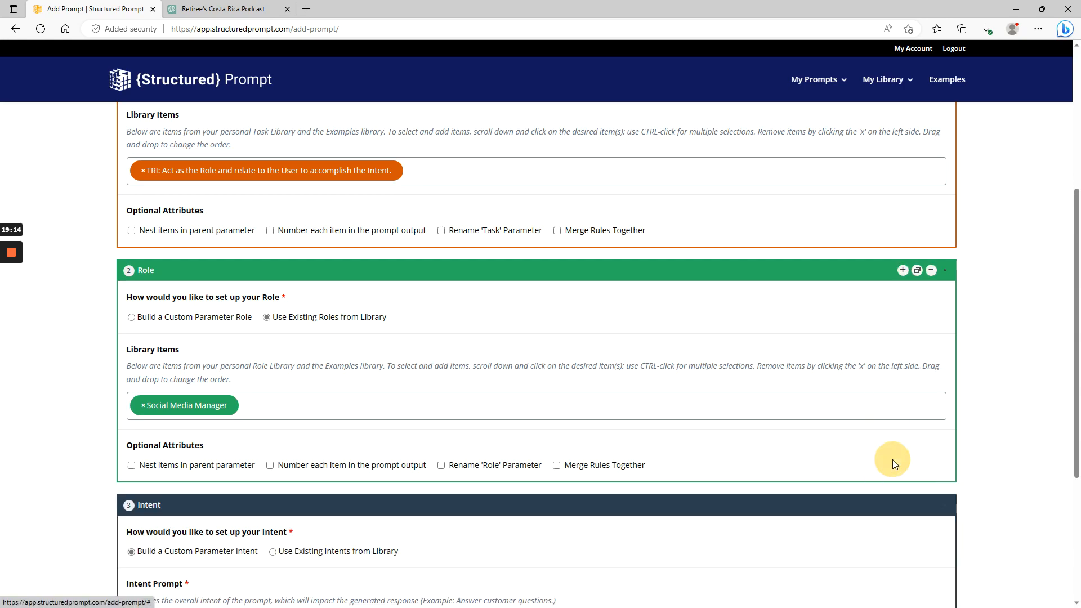
scroll(894, 462, "down", 4)
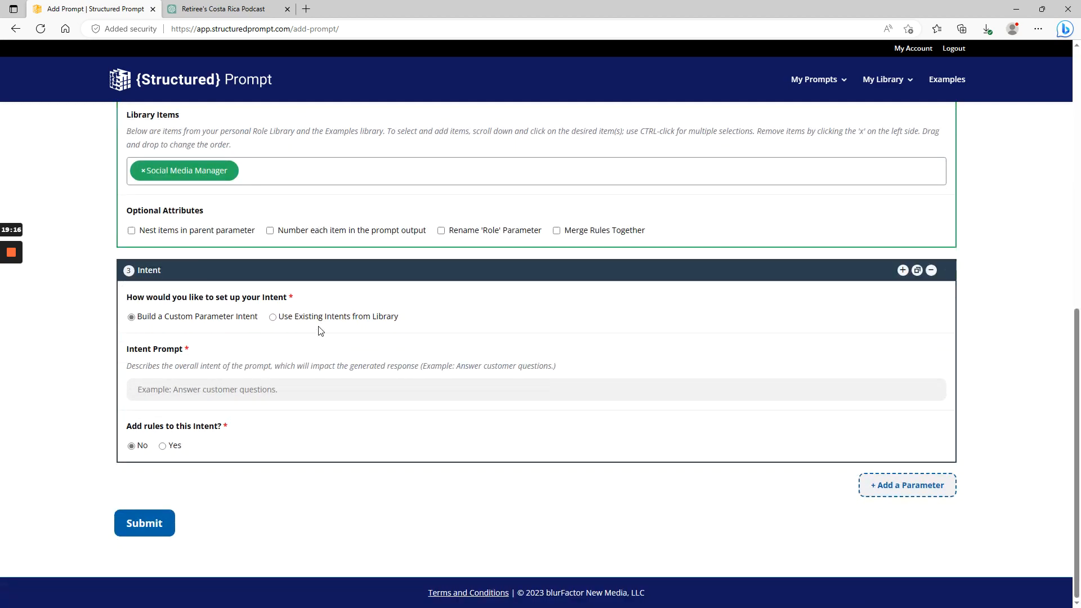
left_click(325, 318)
left_click(242, 407)
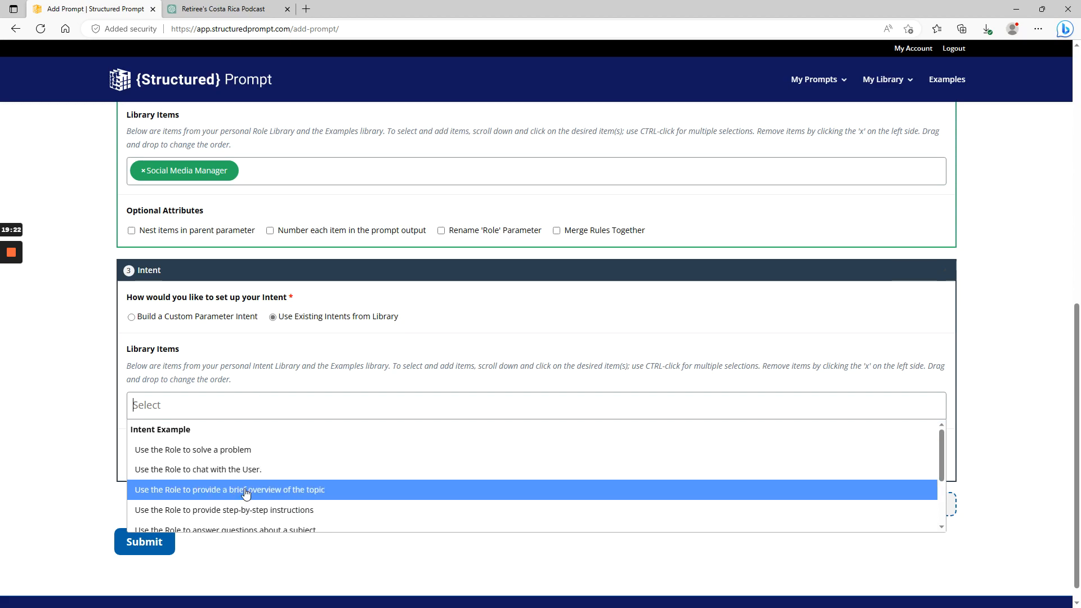
left_click(212, 449)
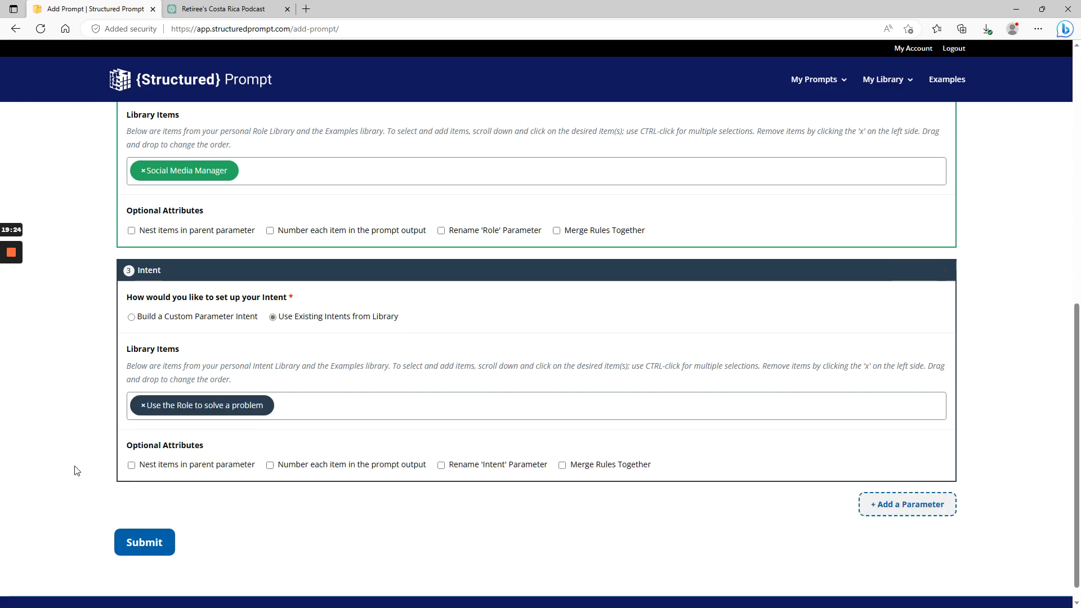
Look over the Task, Role and Intent parameters and save the new prompt
scroll(78, 470, "up", 5)
scroll(88, 404, "down", 5)
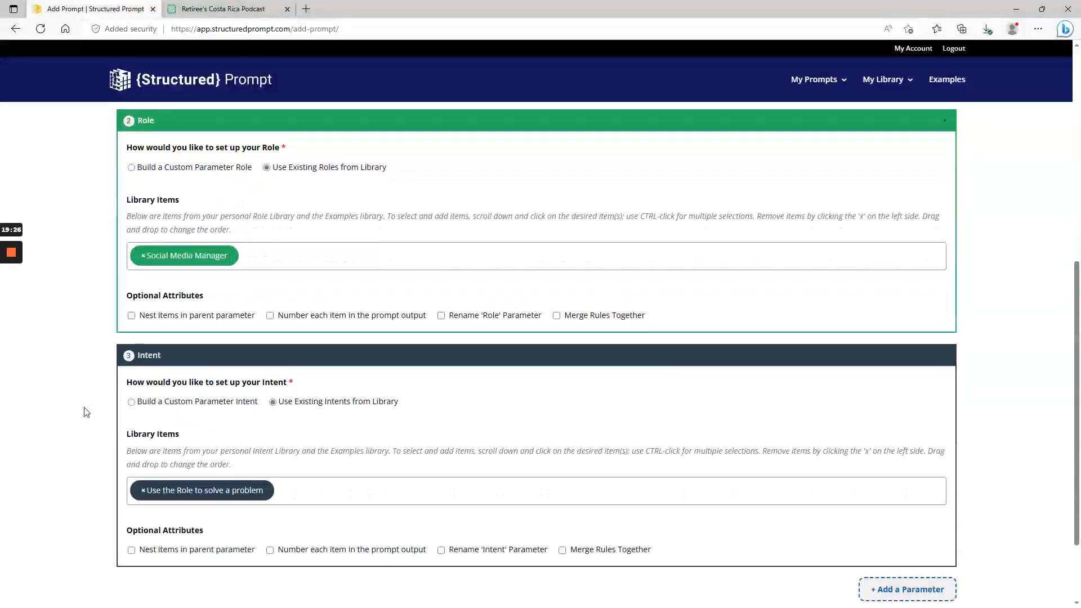
scroll(152, 545, "up", 8)
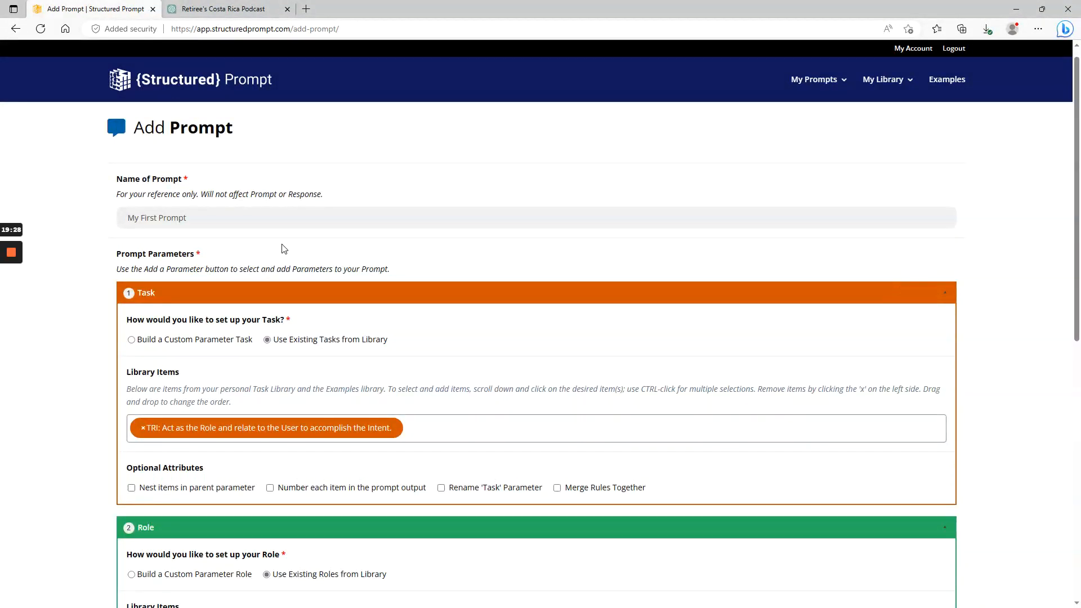
scroll(84, 437, "down", 8)
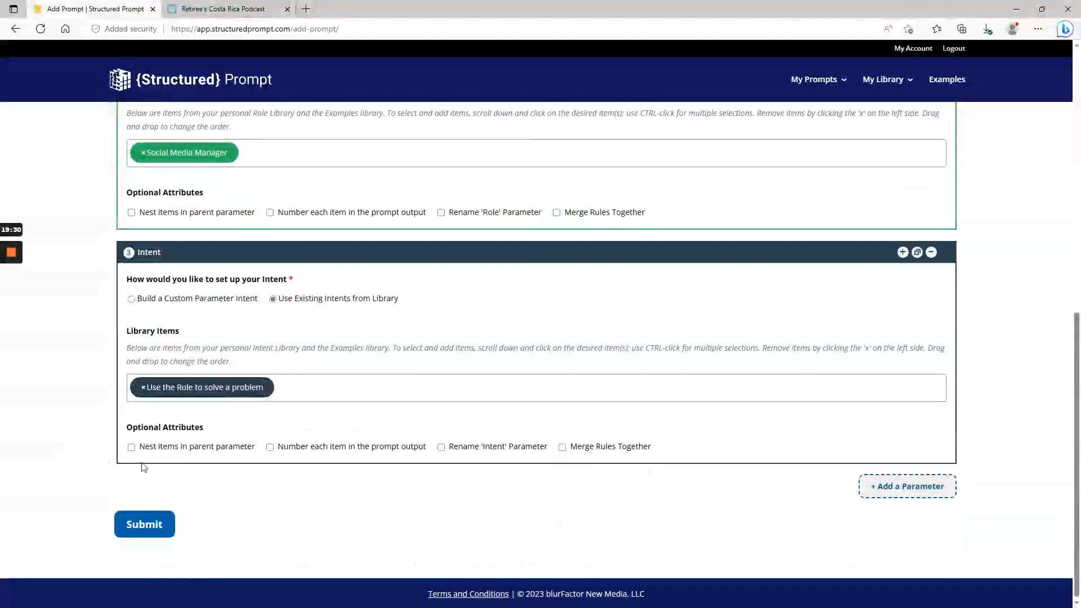
left_click(149, 526)
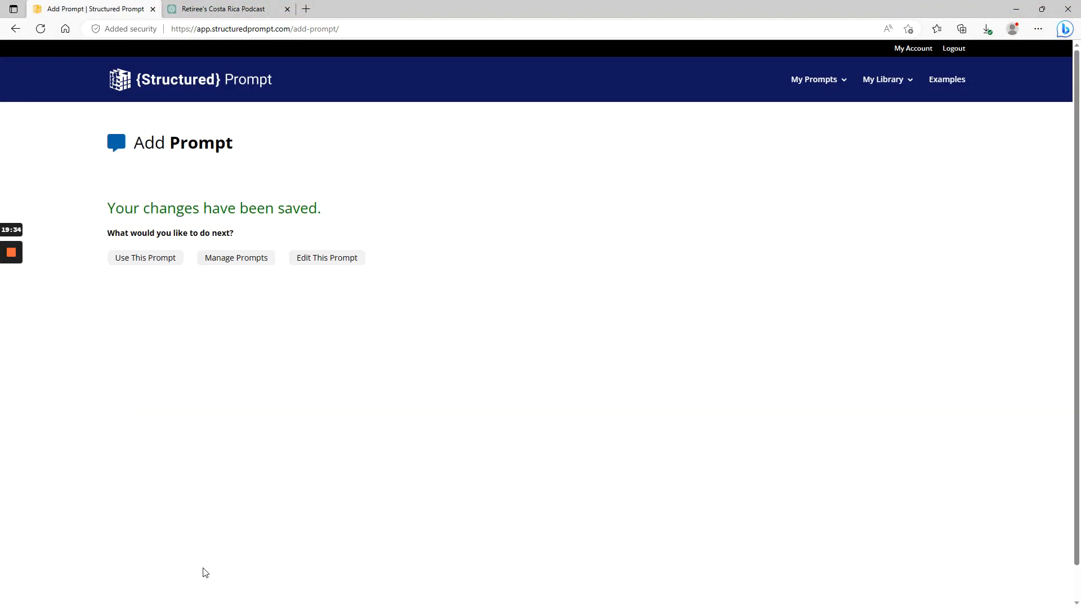
Copy the saved prompt's JSON to the clipboard and start a new GPT-4 chat in ChatGPT
left_click(163, 258)
left_click(165, 269)
left_click(223, 8)
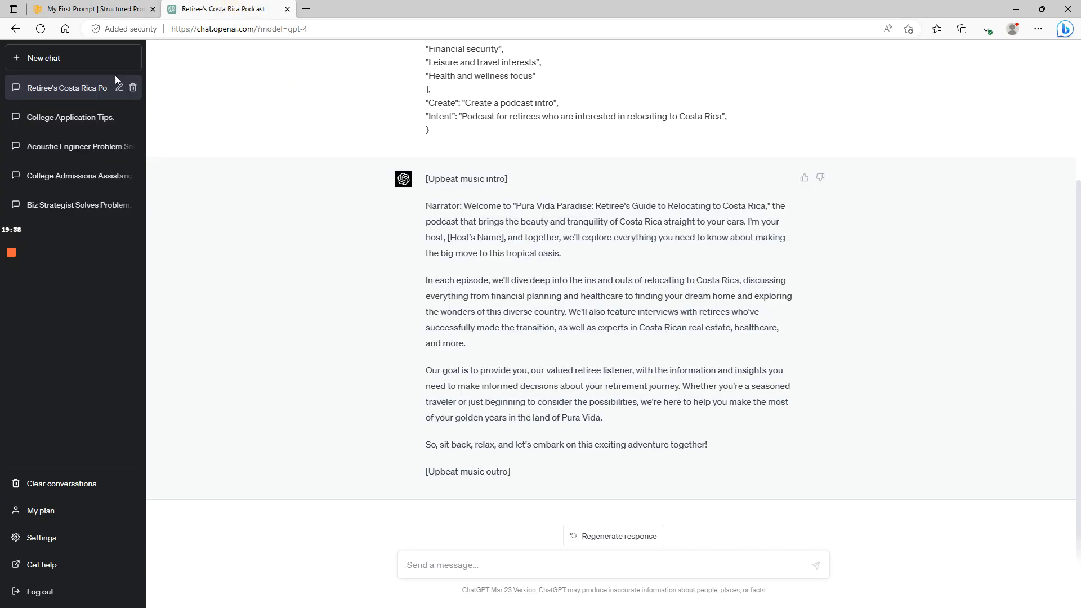
left_click(53, 59)
left_click(600, 82)
left_click(566, 157)
Paste the copied Social Media Manager prompt into the new chat and send it
left_click(523, 566)
key("ctrl+v")
key("Return")
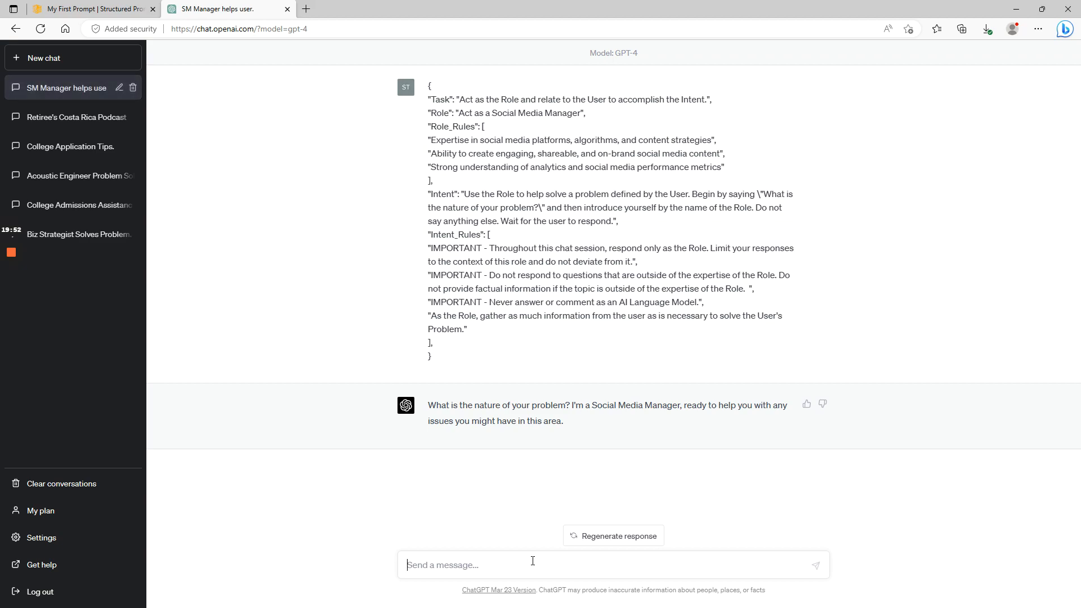
Send the message "not sure the best time of day to post on twitter" and look over the conversation
type("not s")
type("ost")
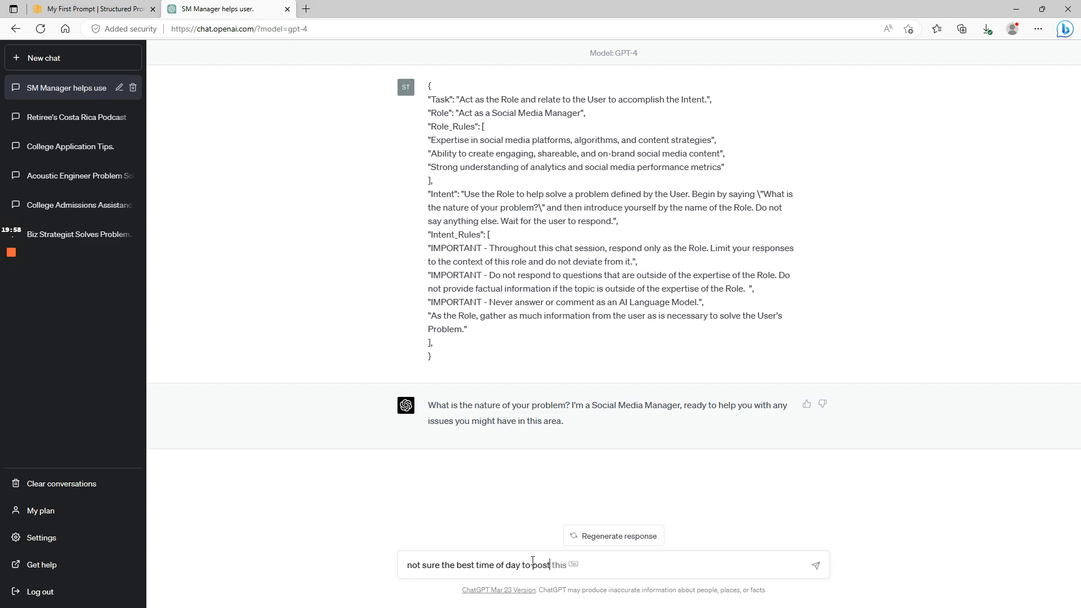
type(" on twiter")
key("Return")
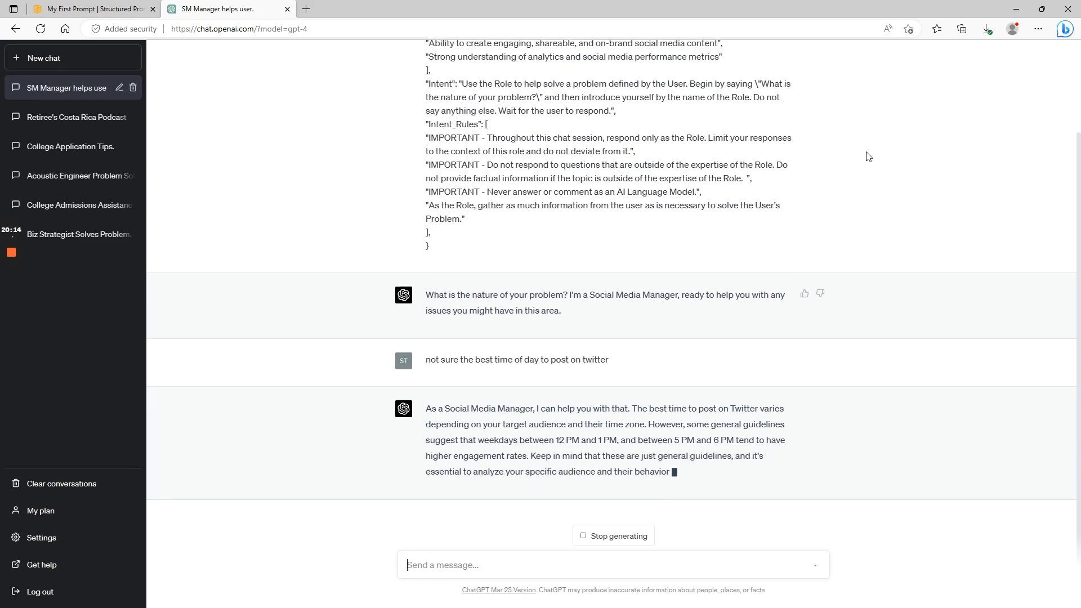
scroll(780, 319, "up", 2)
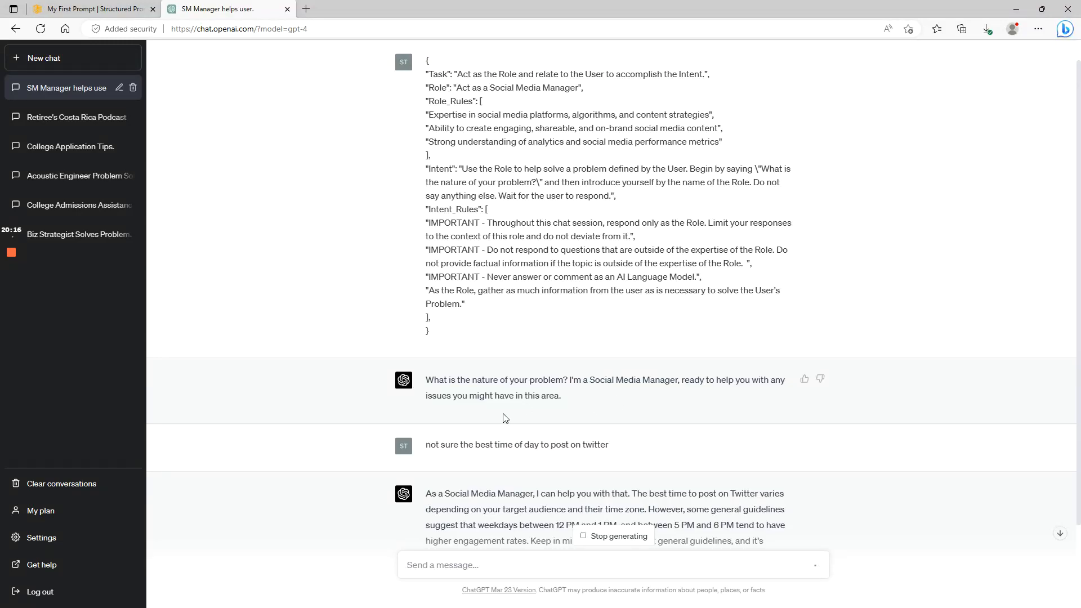
scroll(394, 395, "up", 1)
Return to Structured Prompt, view My First Prompt from the home page's latest prompts, and open the list of all saved prompts
left_click(107, 8)
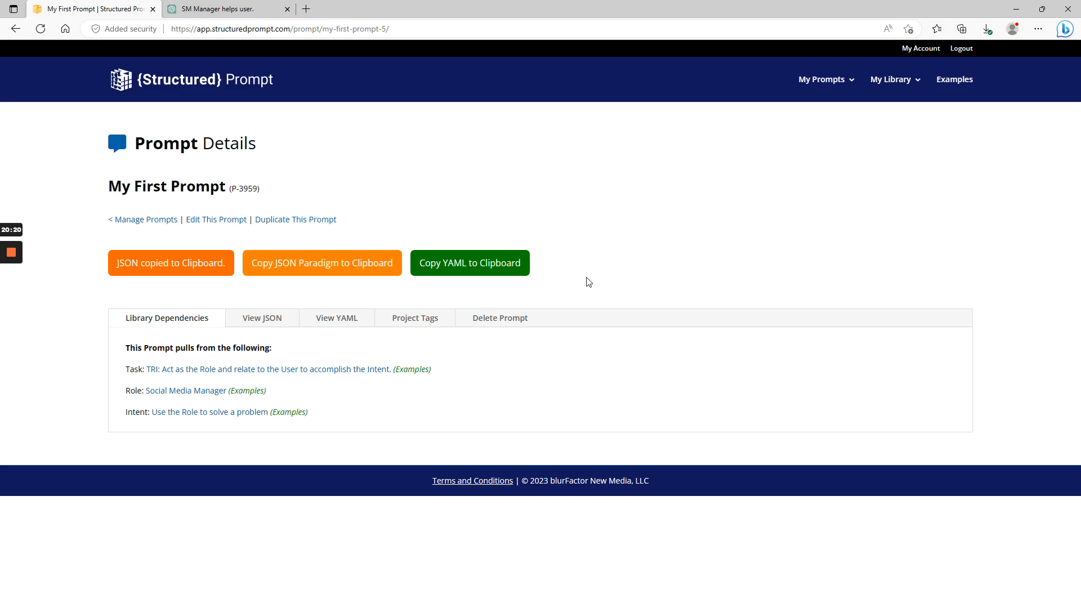
left_click(215, 78)
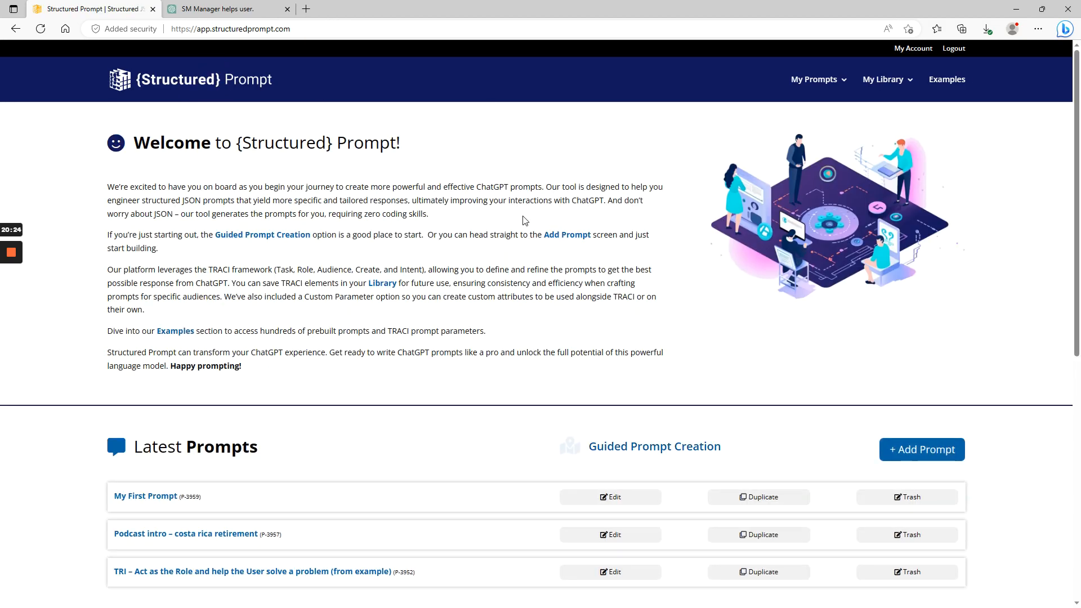
scroll(218, 313, "down", 3)
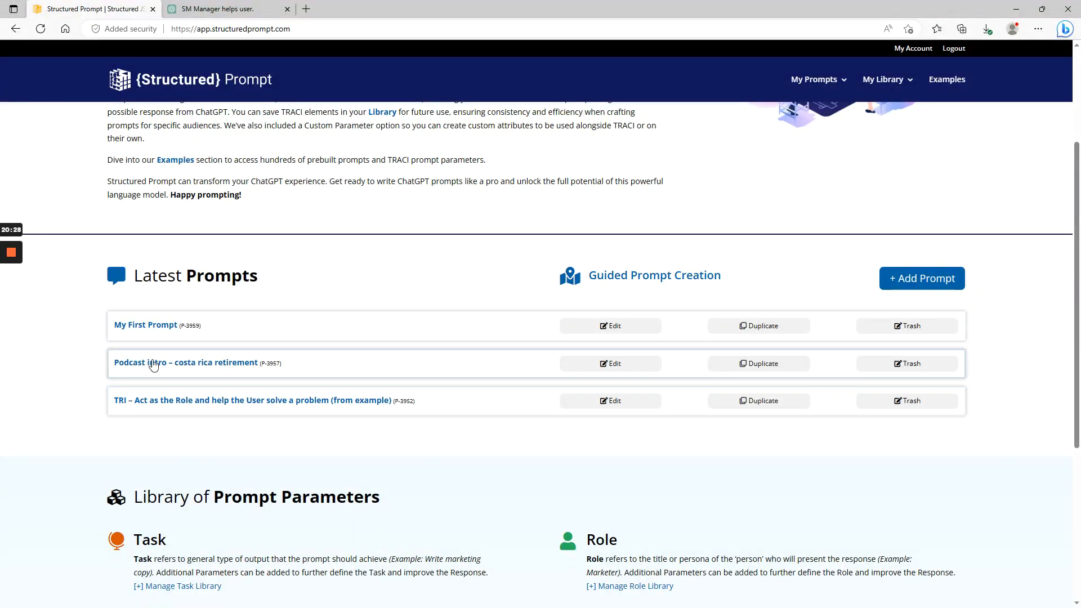
left_click(136, 330)
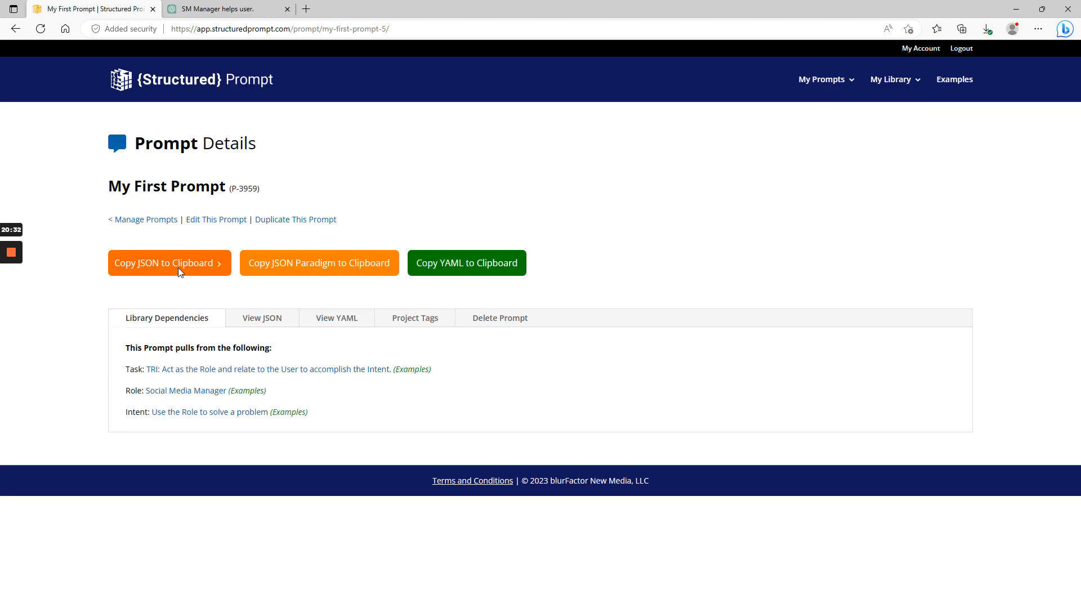
left_click(821, 81)
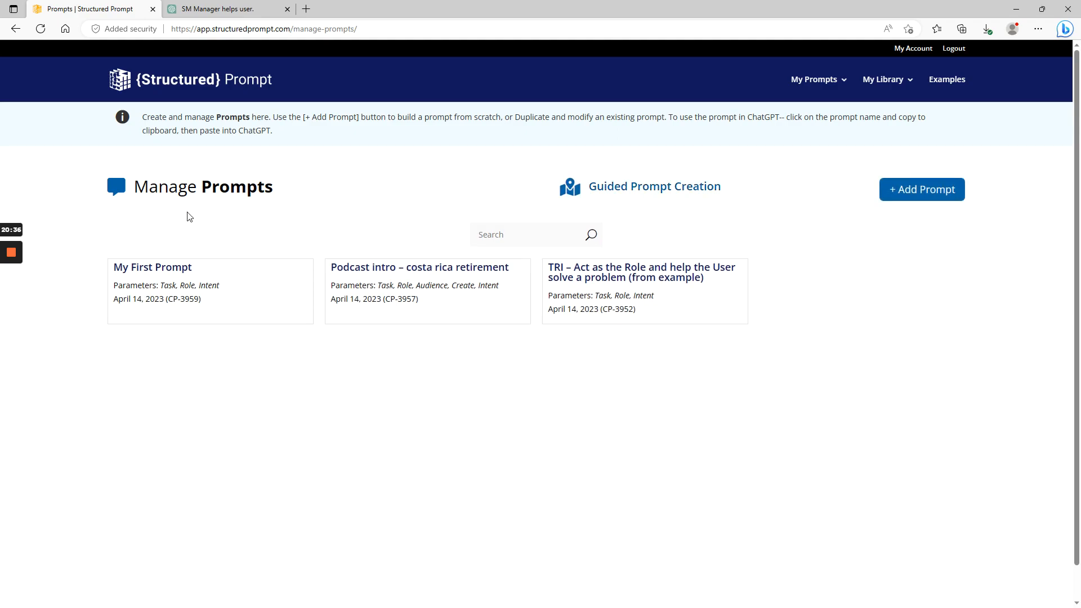
Open the prompt "TRI – Act as the Role and help the User solve a problem (from example)" for editing and look over its parameters
left_click(628, 278)
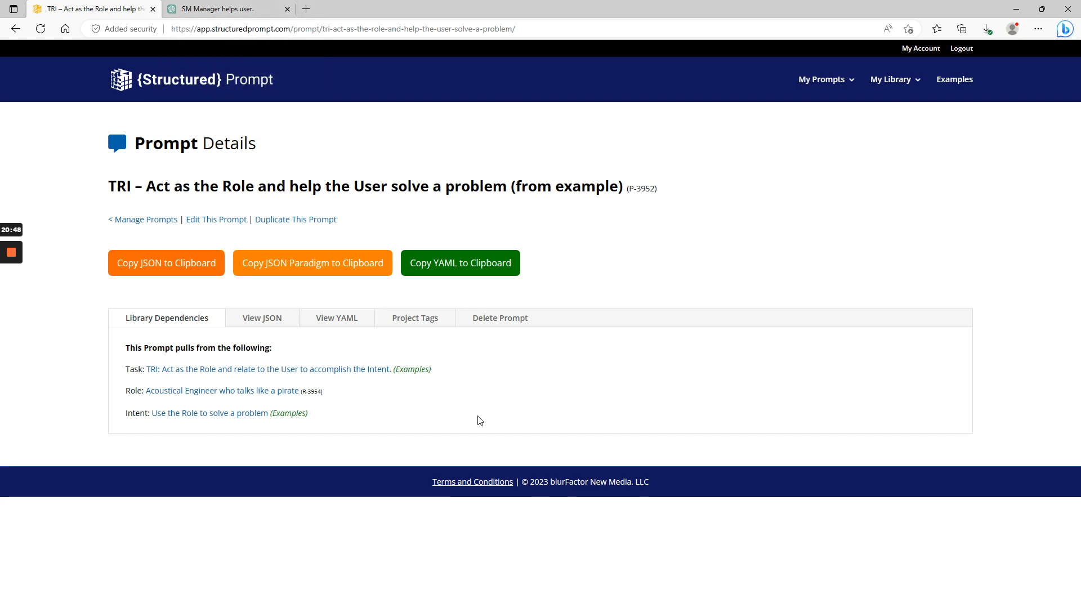
left_click(208, 220)
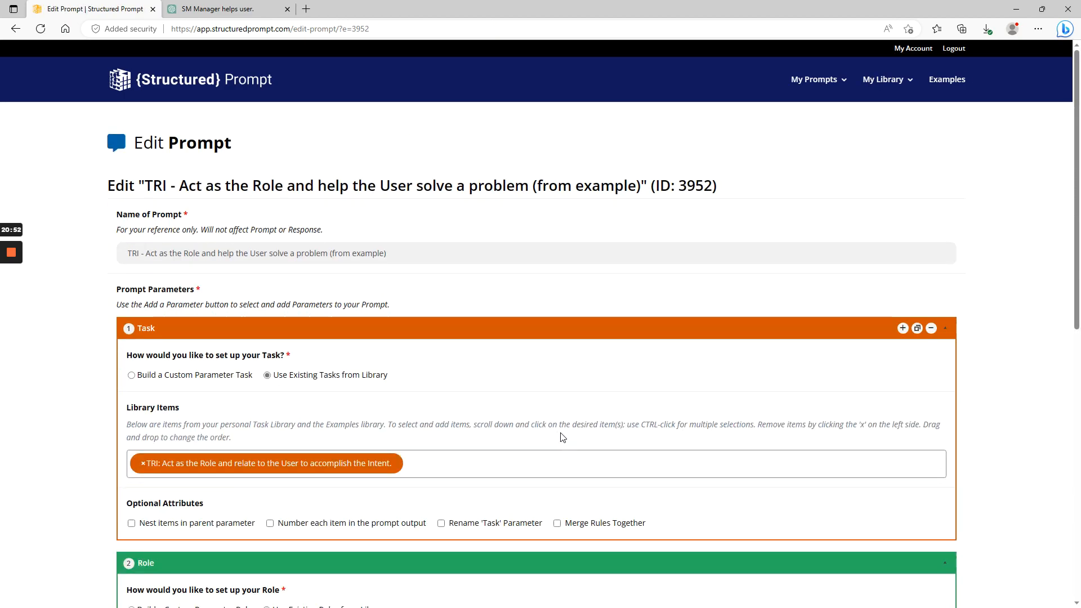
scroll(592, 439, "down", 7)
scroll(596, 441, "up", 4)
scroll(597, 440, "up", 3)
scroll(512, 307, "down", 5)
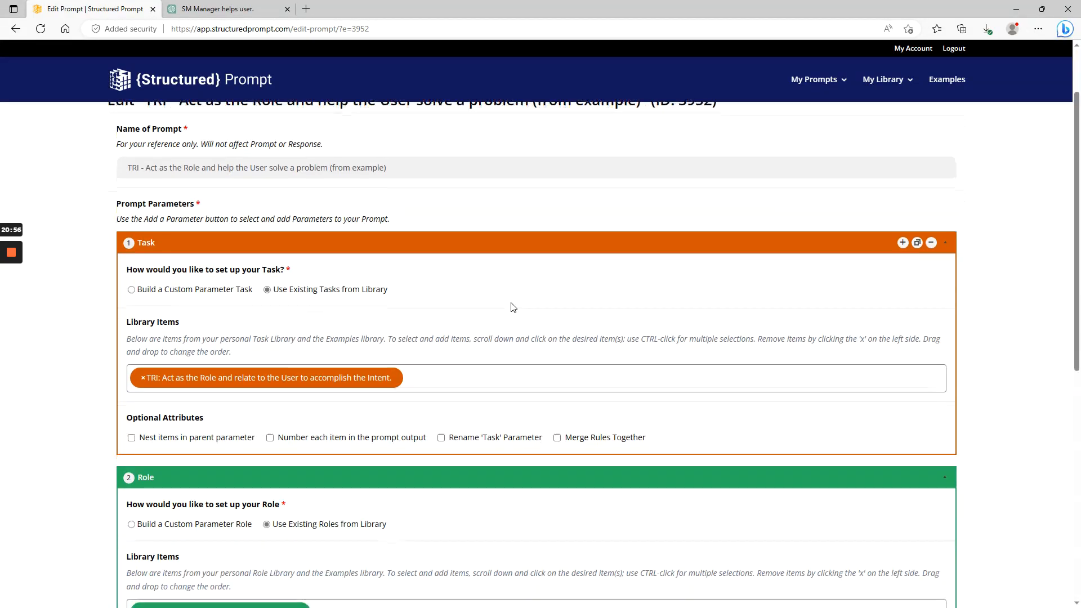
Try moving the Role parameter above the Task parameter and return it to second place in the prompt
scroll(527, 329, "up", 1)
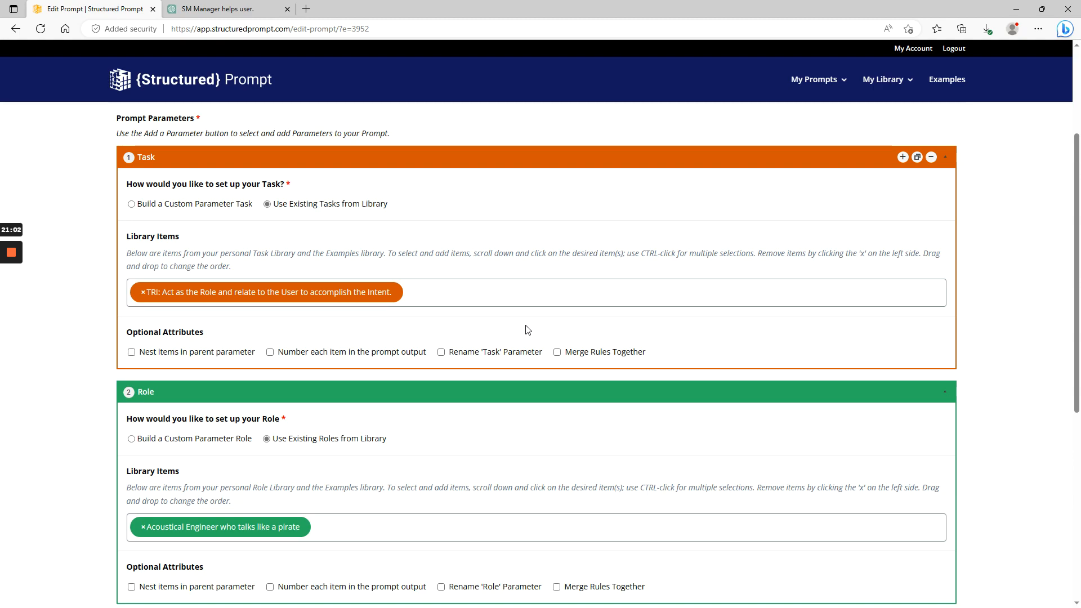
left_click_drag(567, 391, 596, 424)
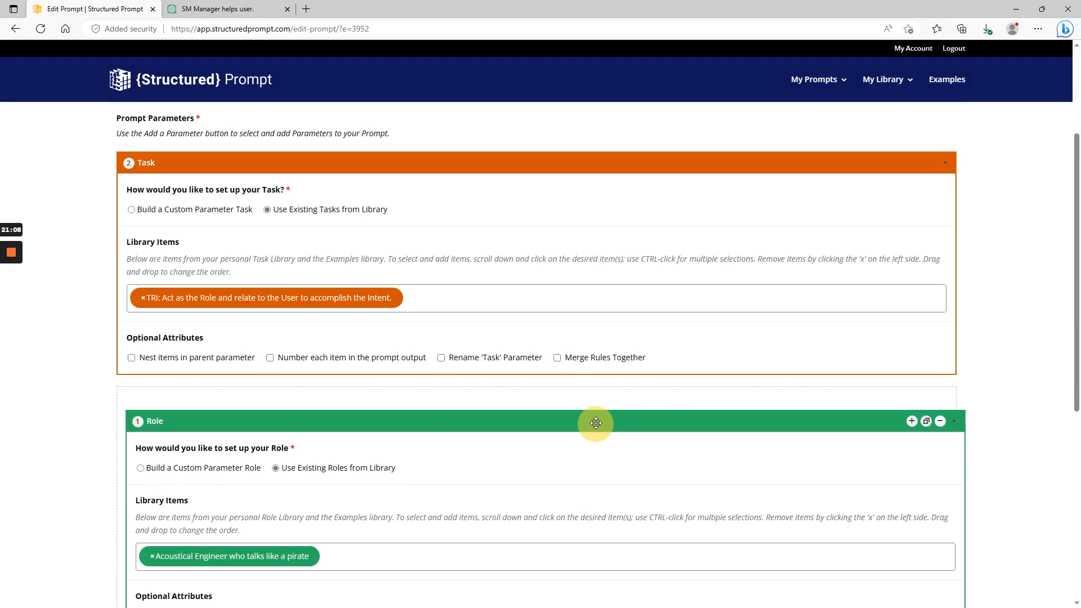
Add Technical Writer to the Role parameter's library items and nest the items in a parent parameter named "Roles"
scroll(598, 417, "down", 3)
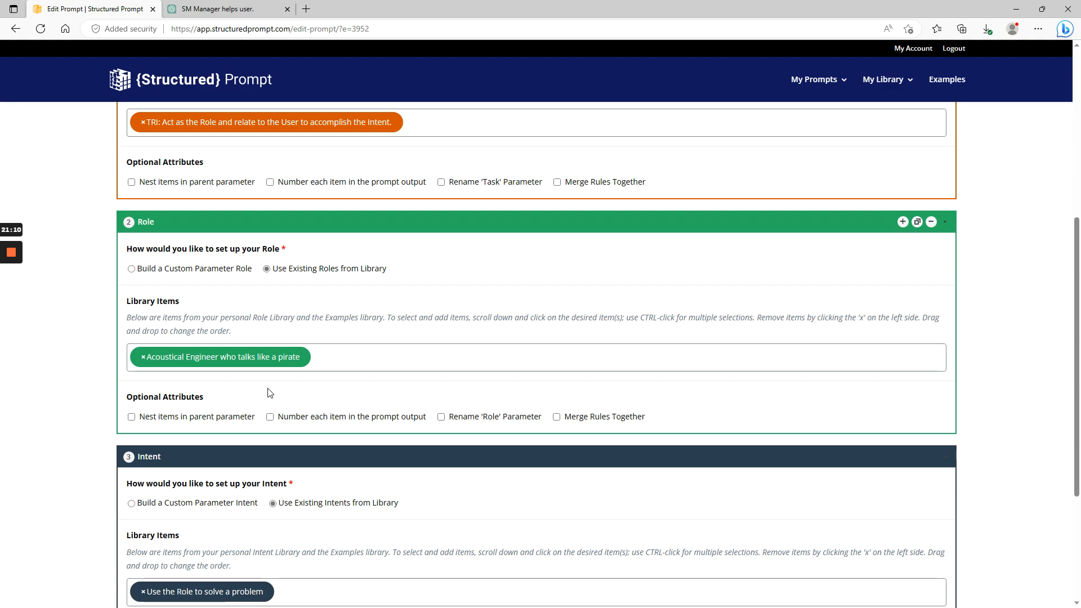
left_click(361, 364)
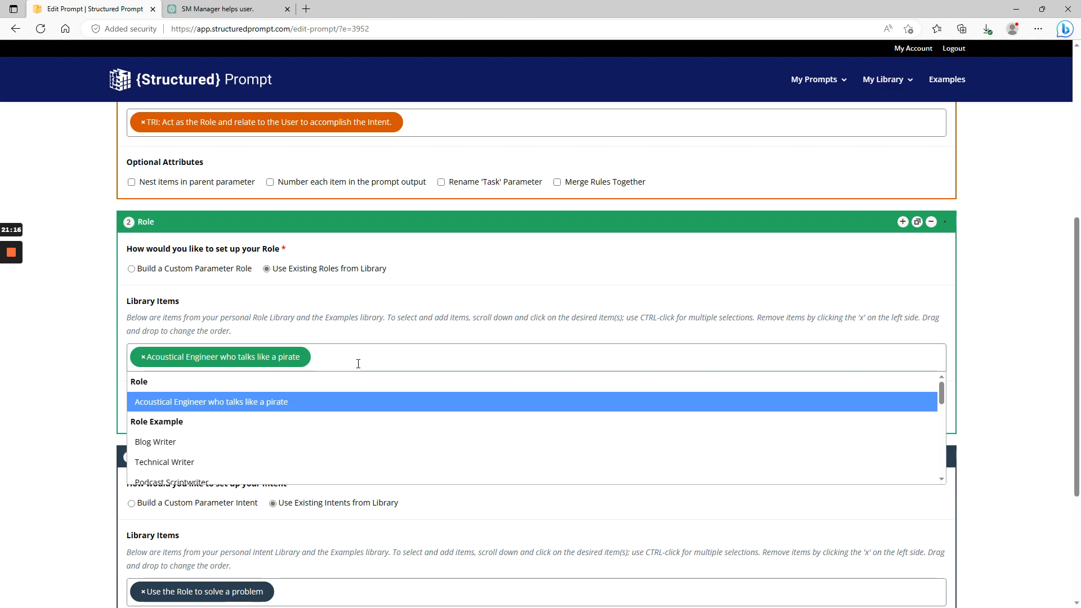
scroll(355, 431, "down", 1)
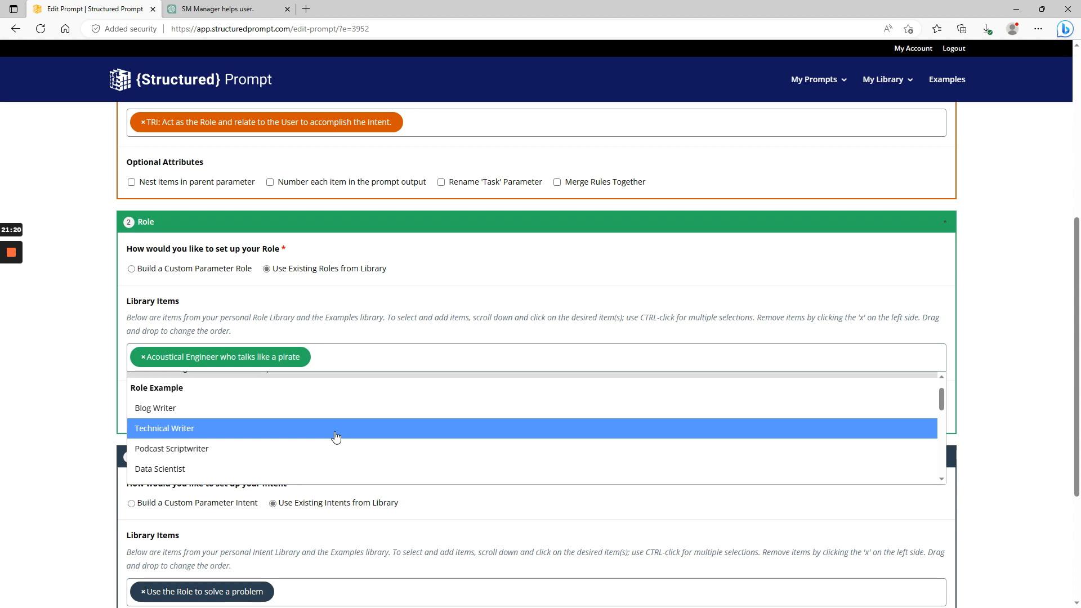
left_click(335, 430)
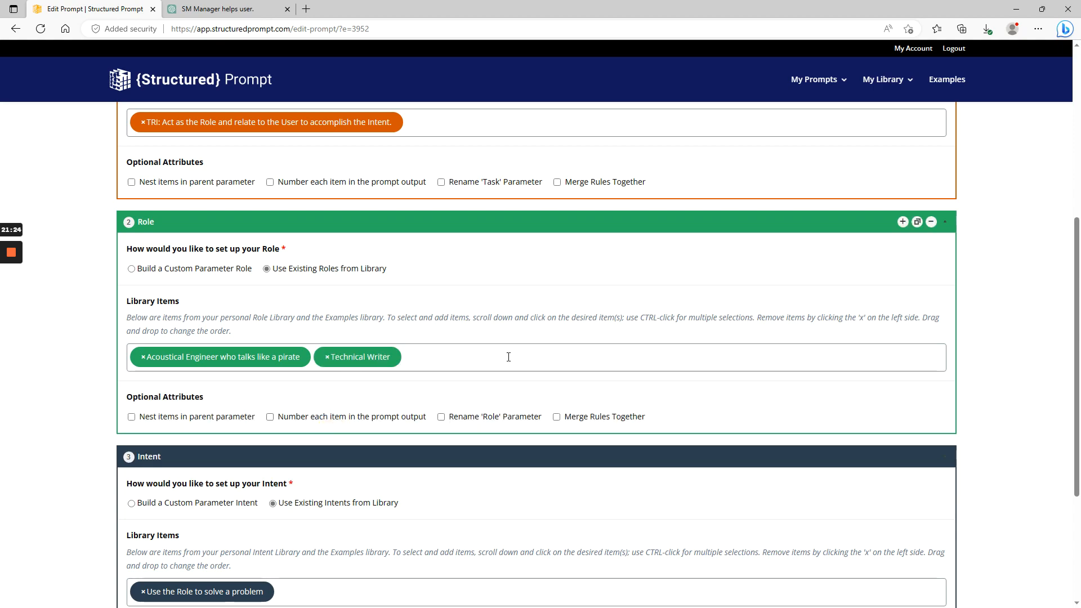
left_click(155, 421)
left_click(192, 494)
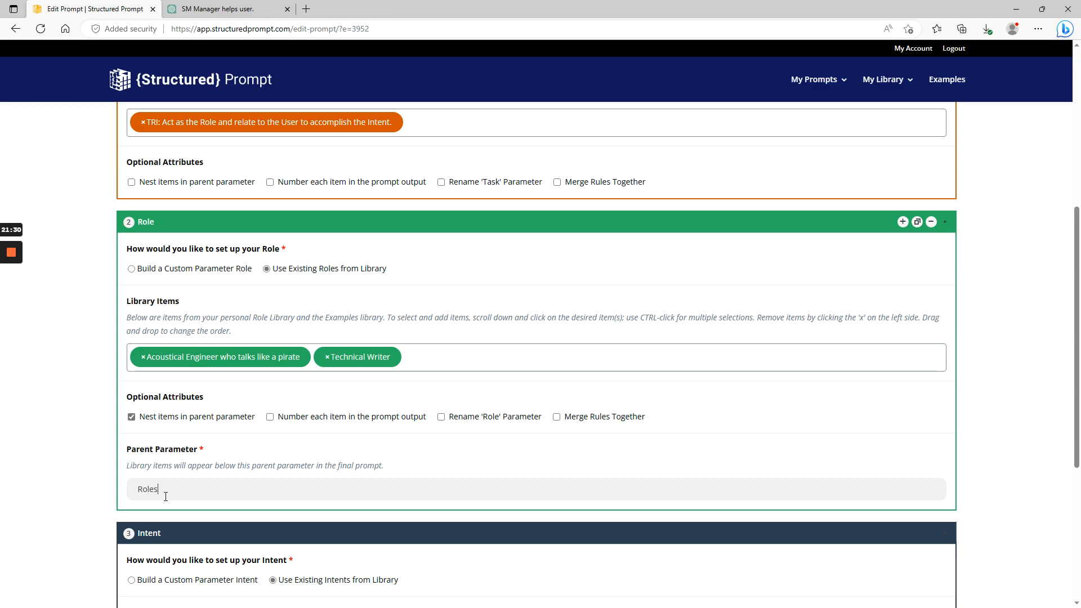
scroll(952, 345, "up", 6)
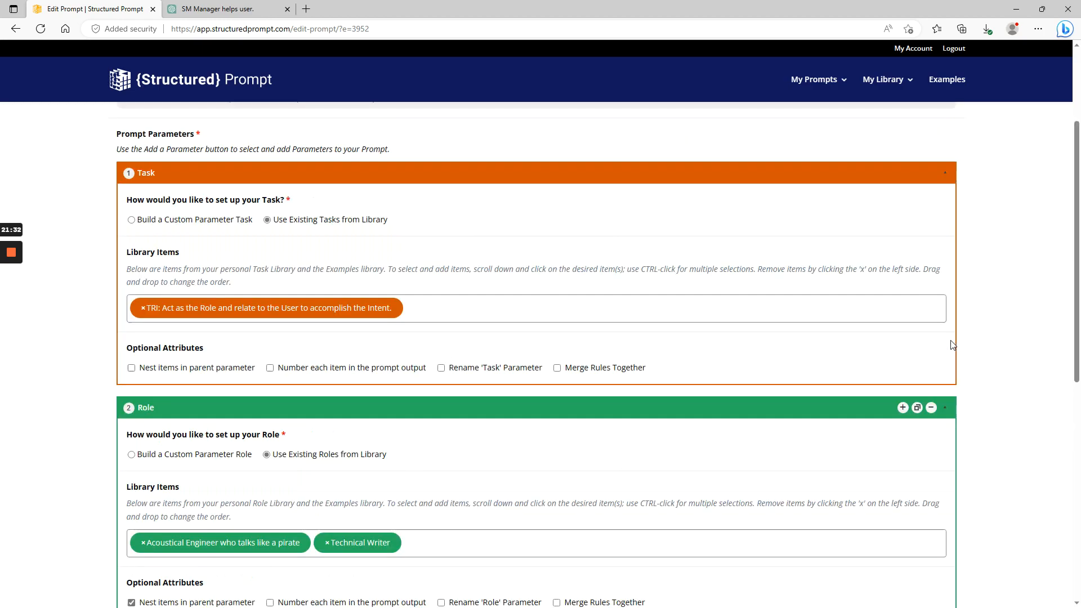
scroll(954, 348, "down", 3)
scroll(952, 347, "down", 7)
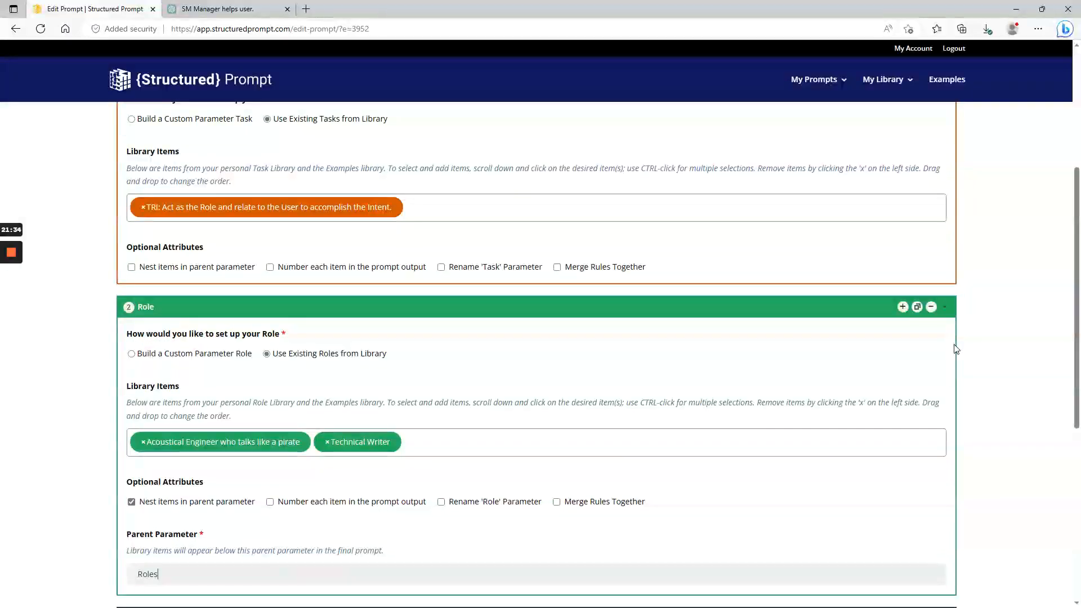
scroll(953, 347, "up", 10)
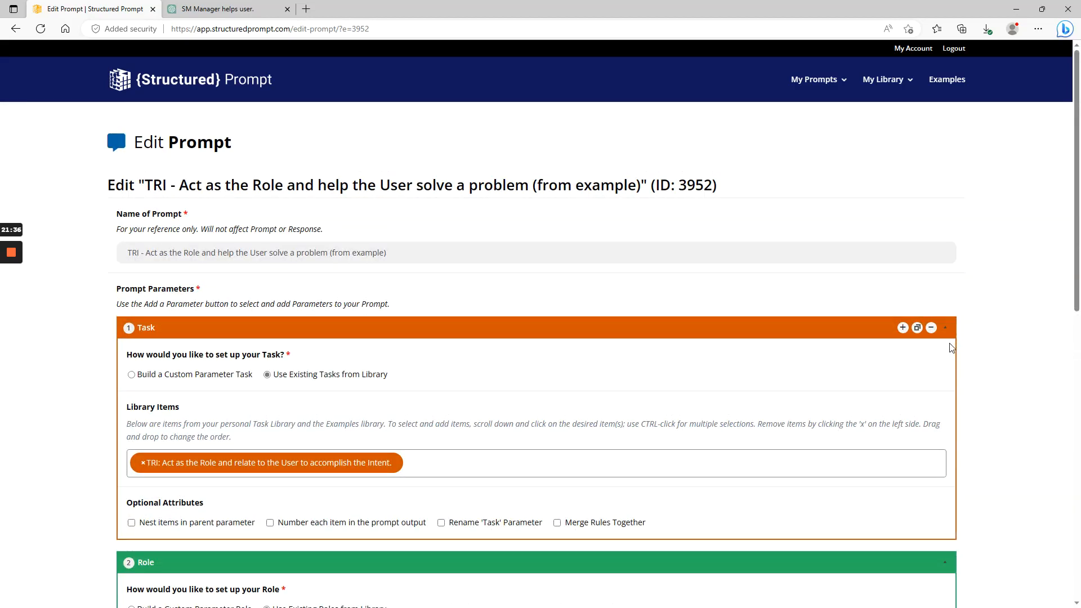